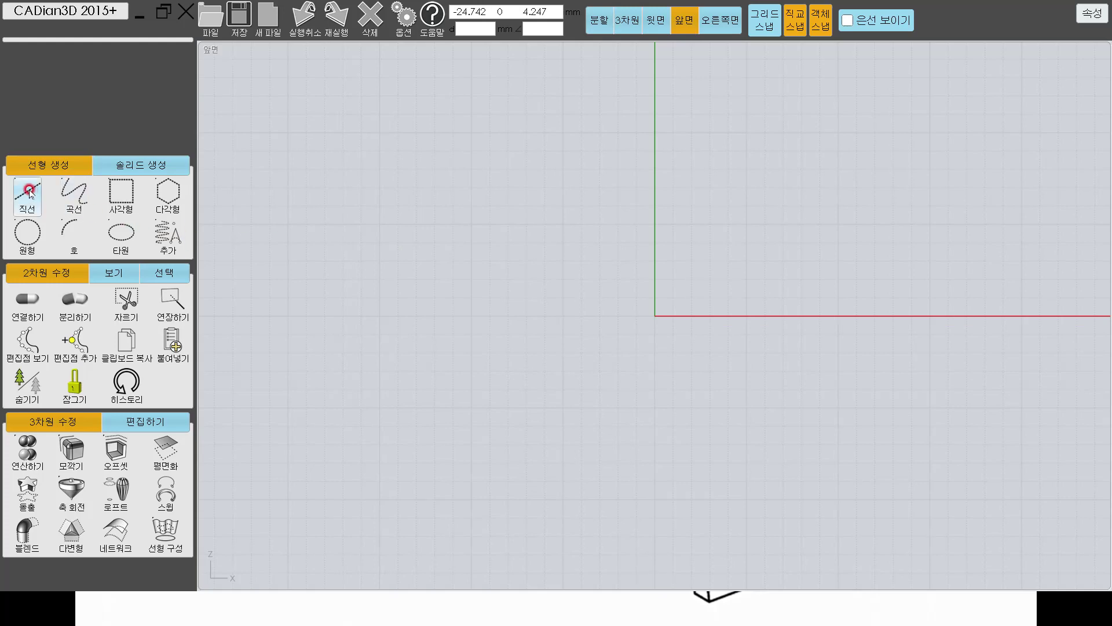
- Draw a 42.5 mm horizontal base line from the origin along the positive X axis in the front view
click(28, 194)
click(659, 316)
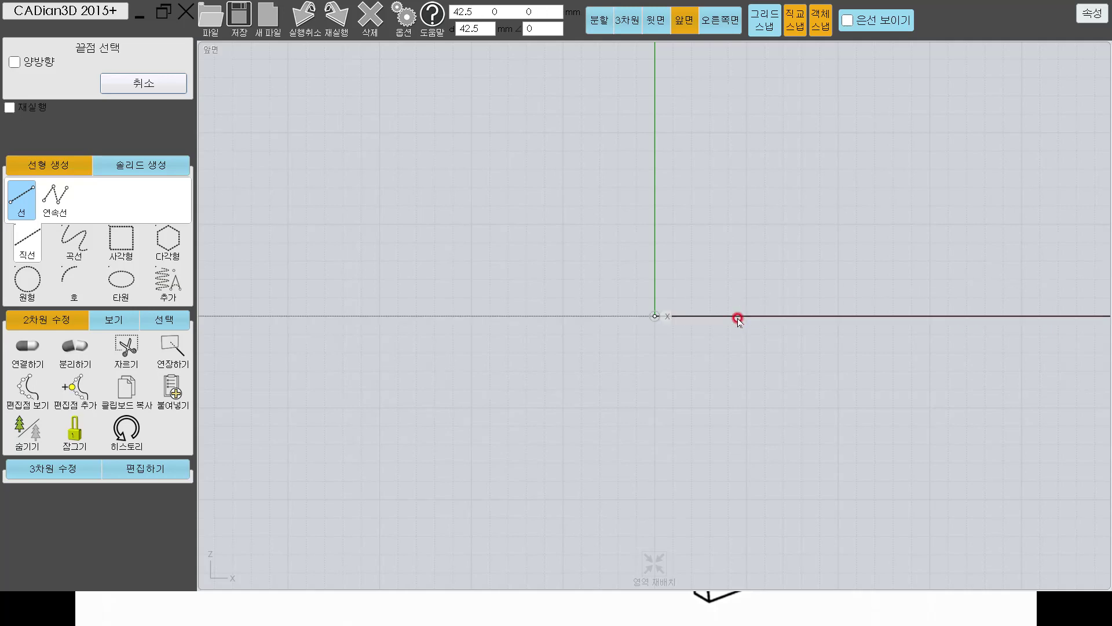
scroll(735, 320, up, 3)
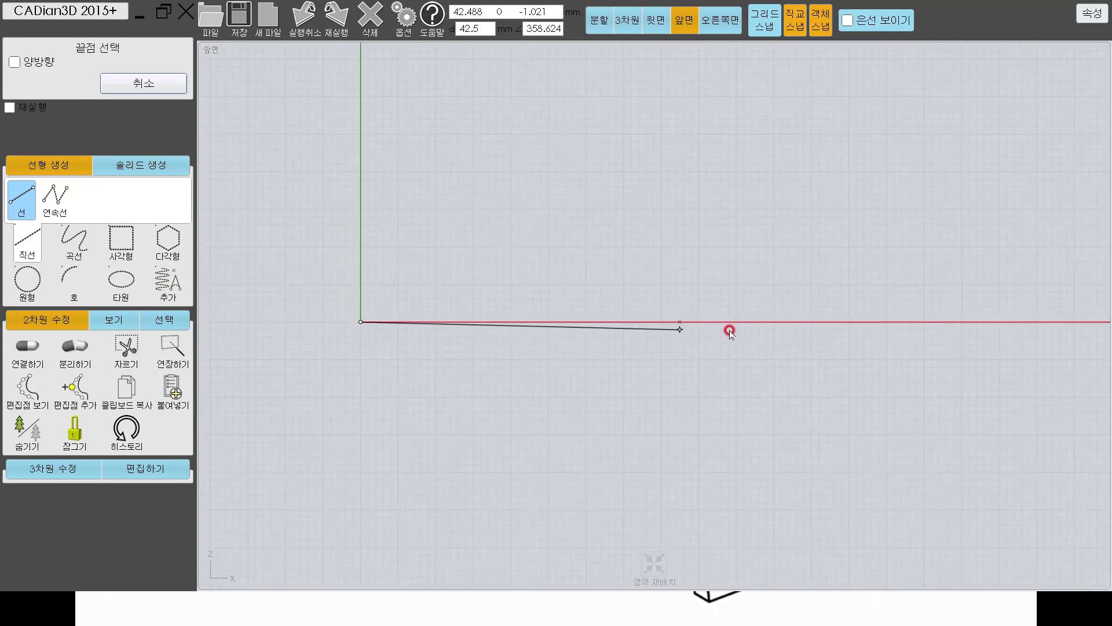
click(712, 322)
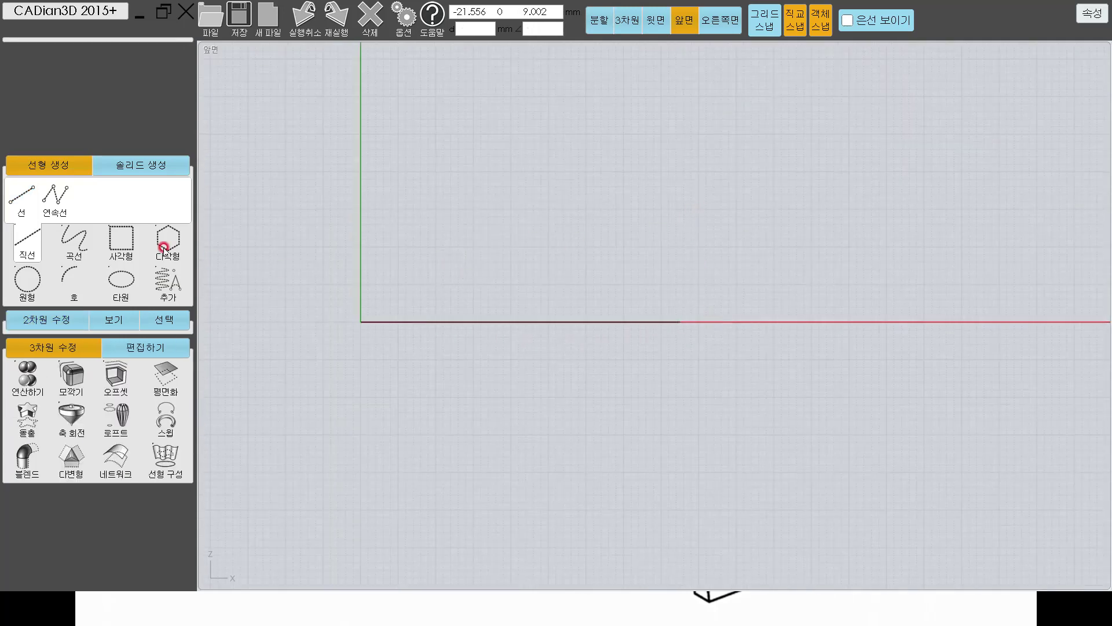
- Draw a polyline from the base line's free end, 17 mm straight up and about 13 mm horizontally back toward the Z axis
click(55, 197)
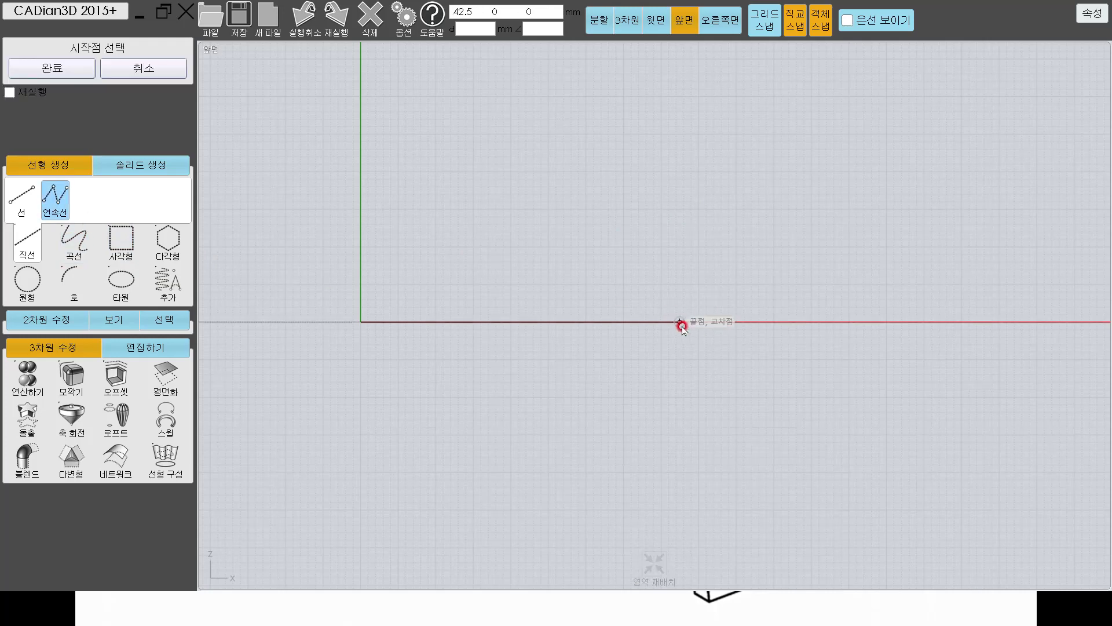
click(682, 327)
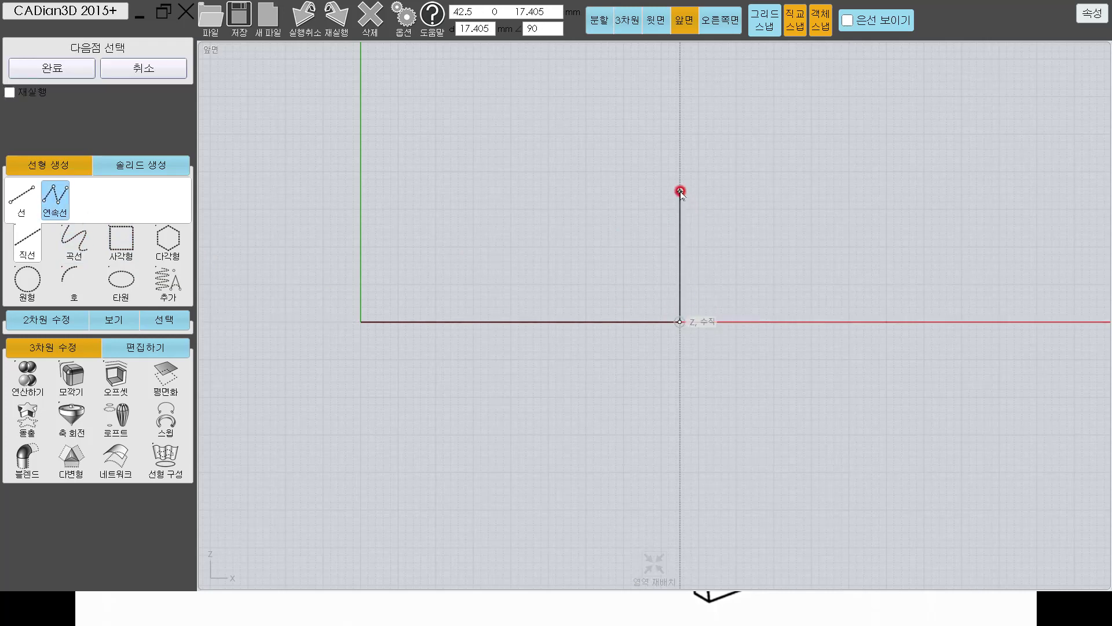
key(alt+Tab)
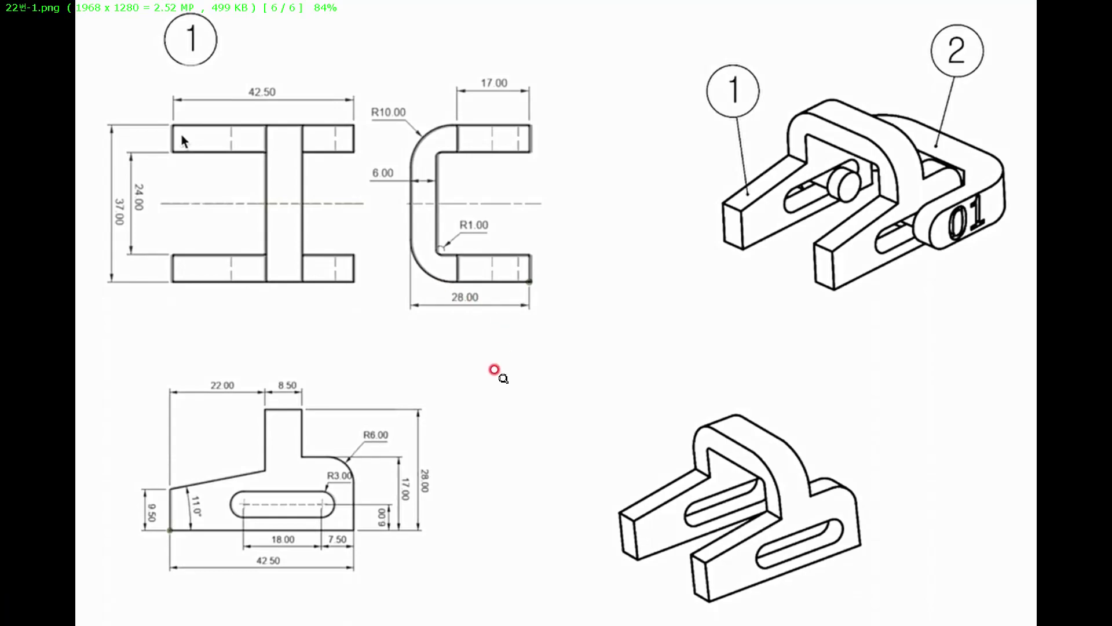
key(alt+Tab)
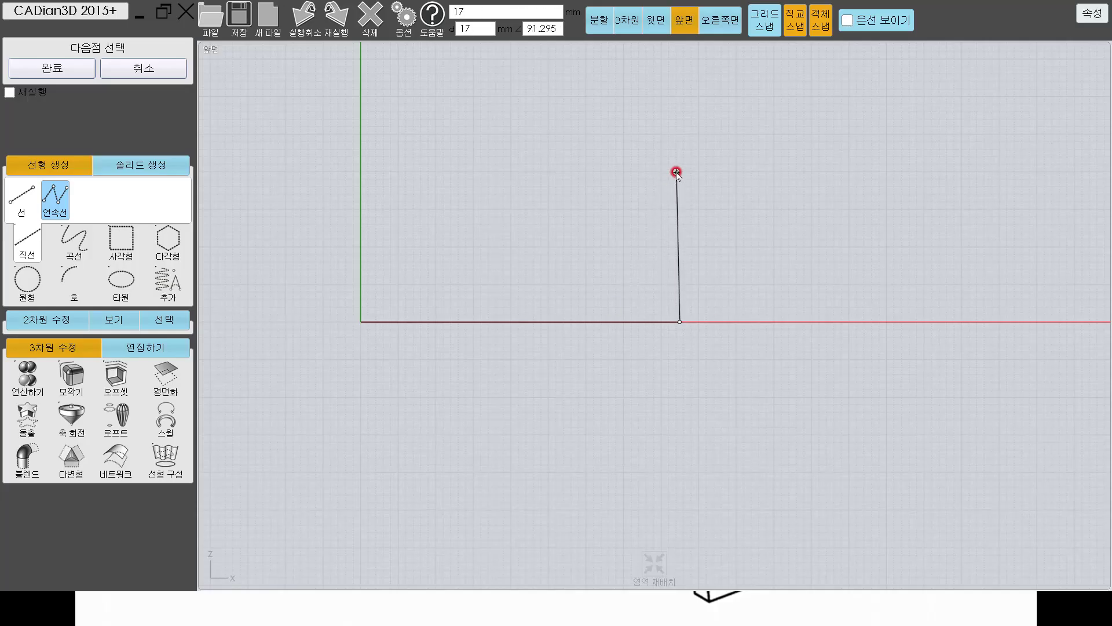
key(Return)
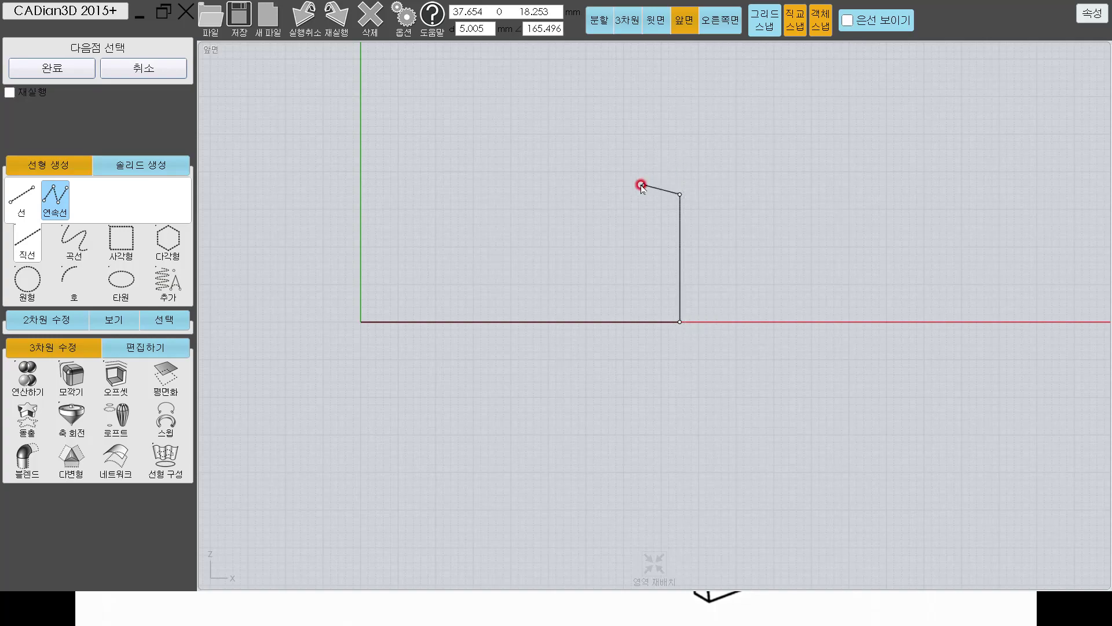
key(alt+Tab)
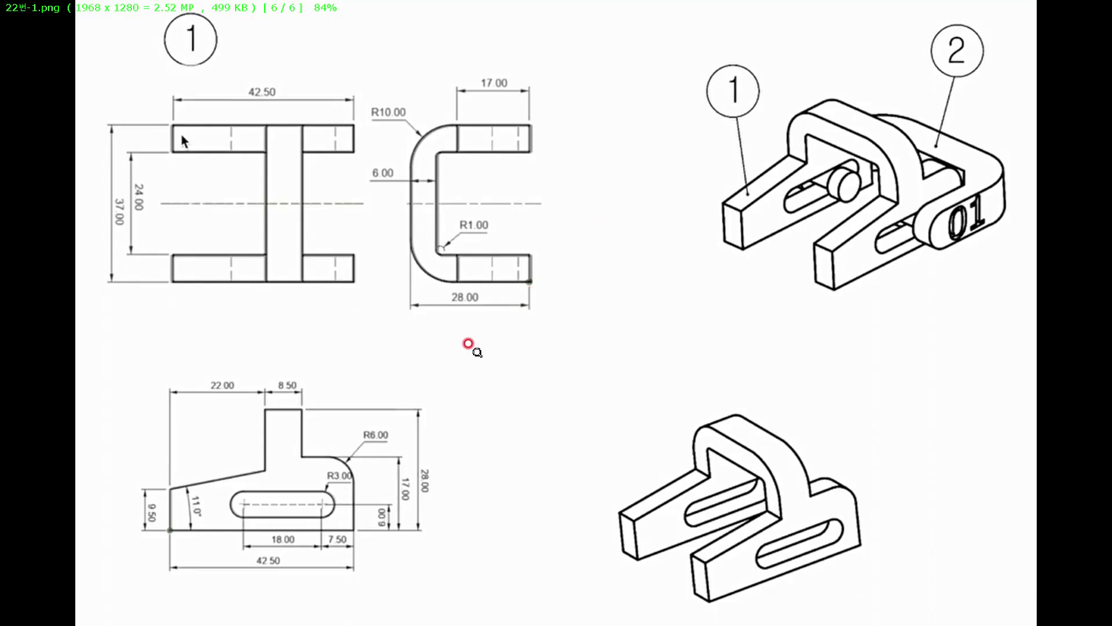
key(alt+Tab)
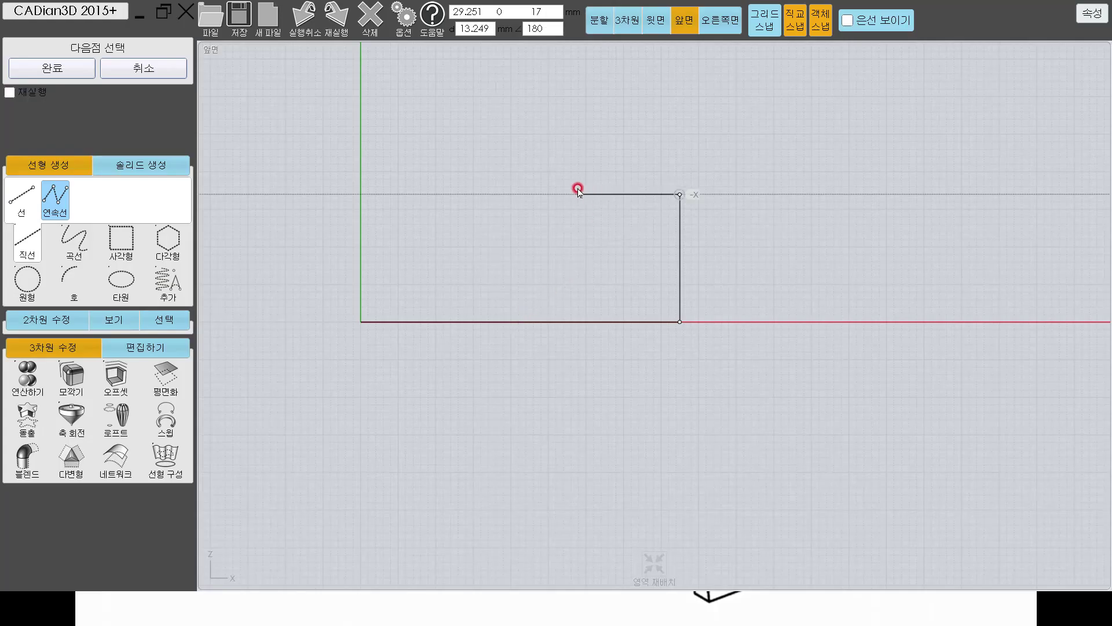
click(576, 193)
right_click(608, 141)
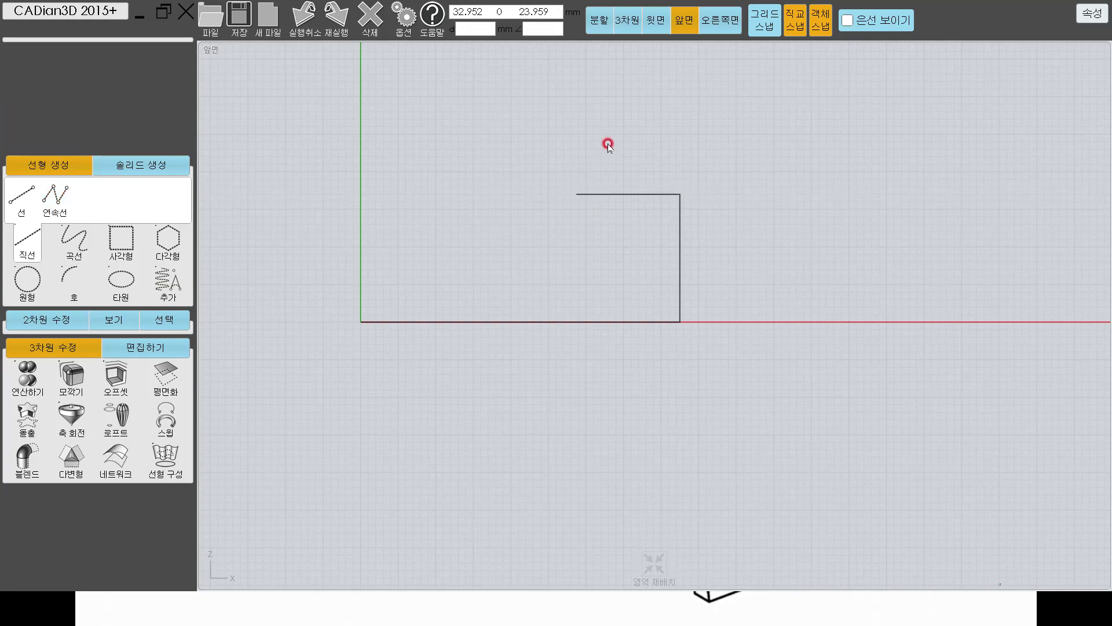
- Draw a 9.5 mm vertical line straight up from the origin, following the reference drawing
key(alt+Tab)
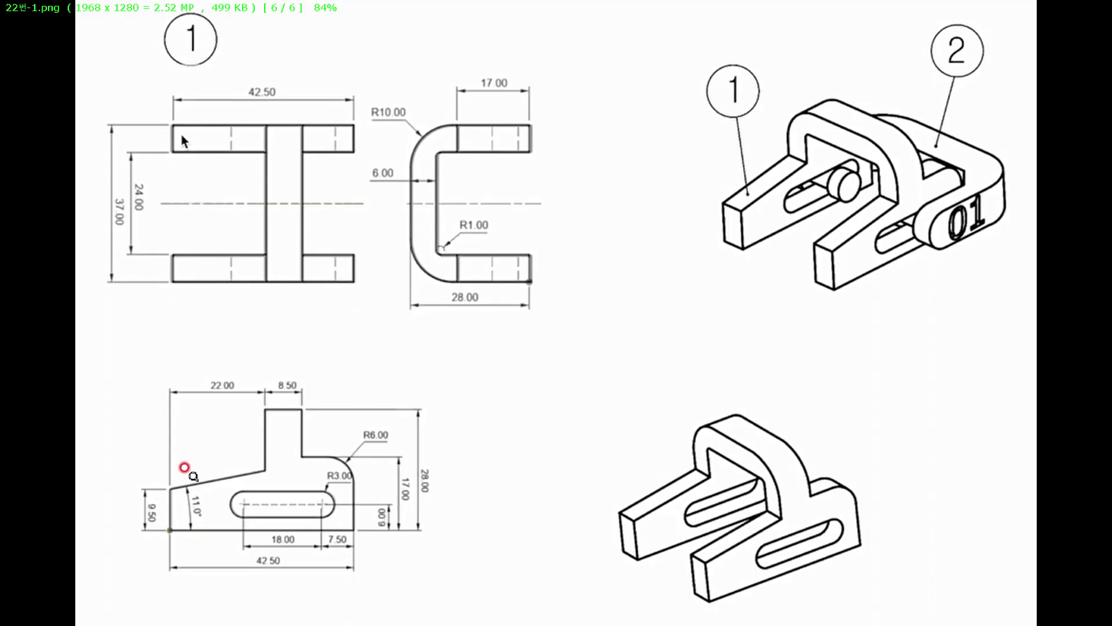
key(alt+Tab)
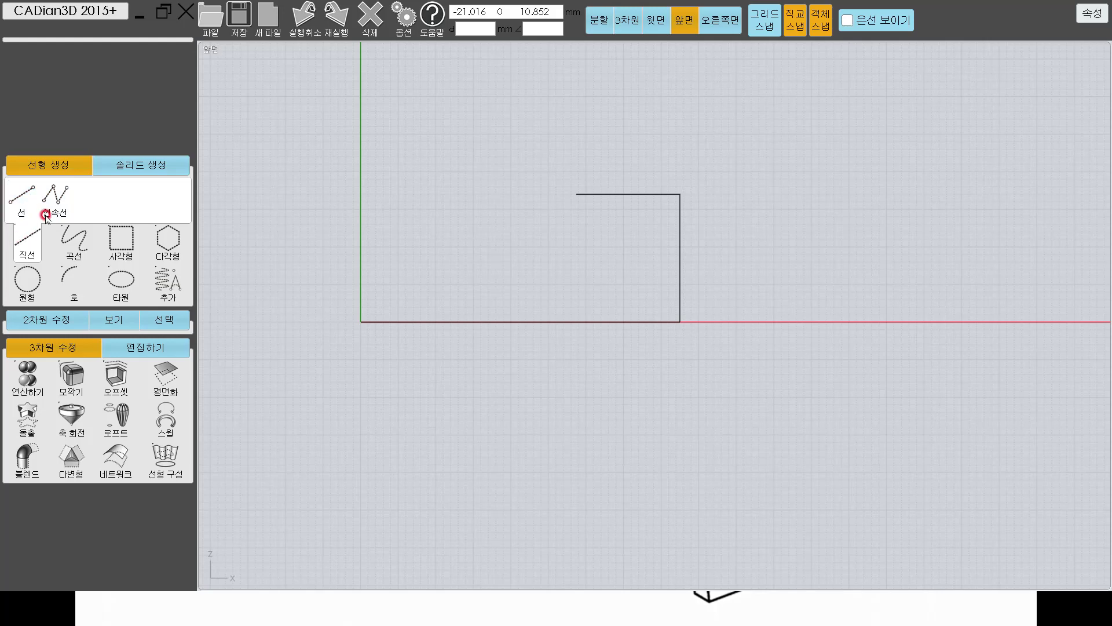
click(55, 200)
click(360, 322)
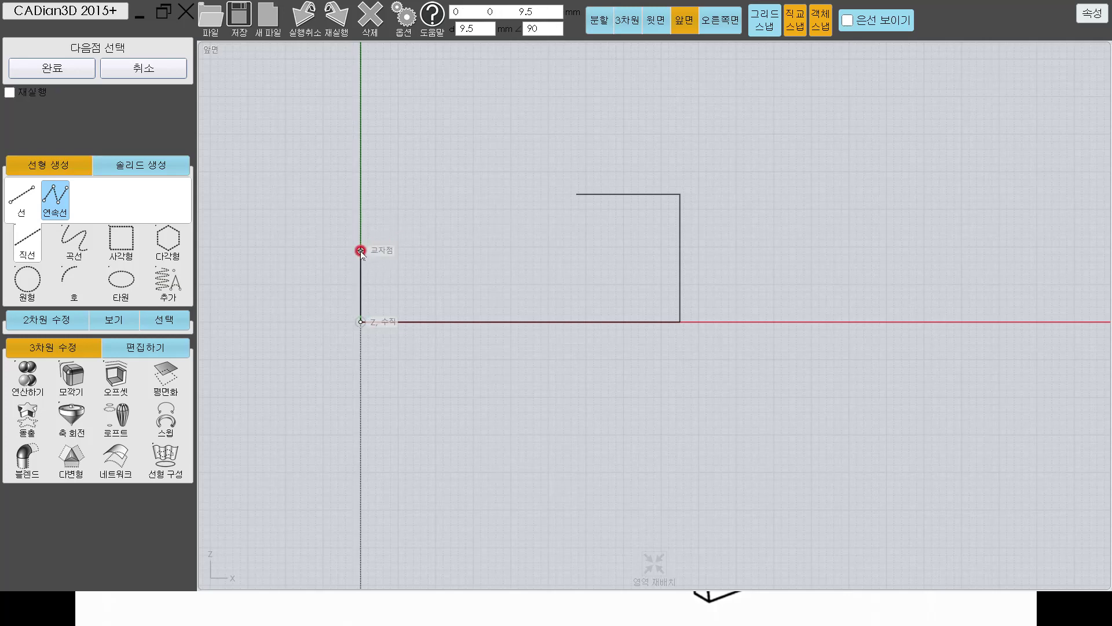
click(360, 251)
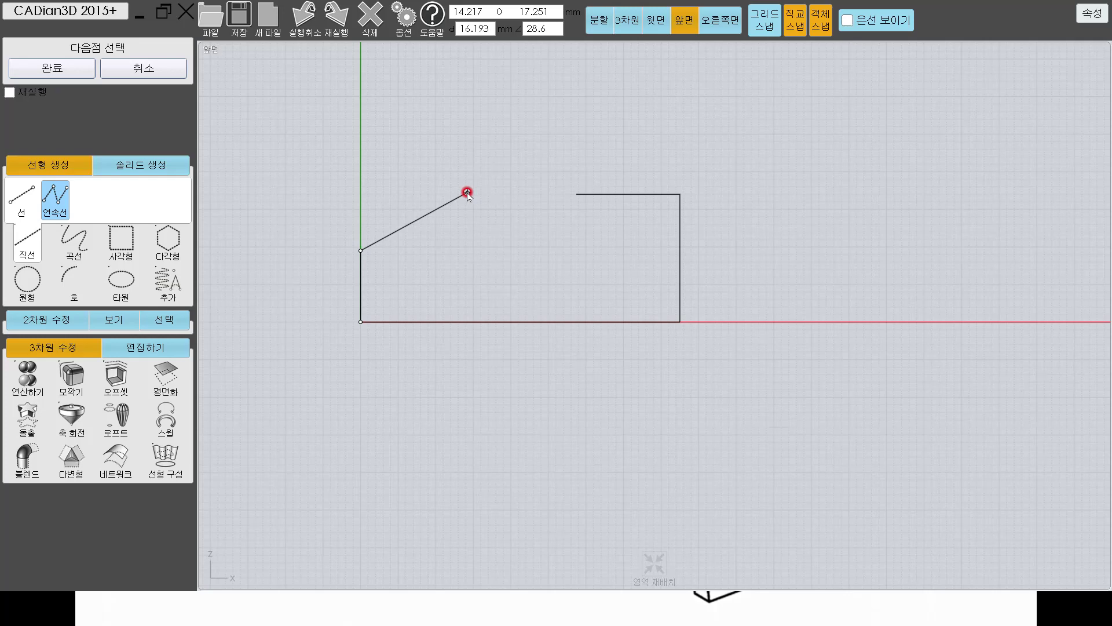
key(Escape)
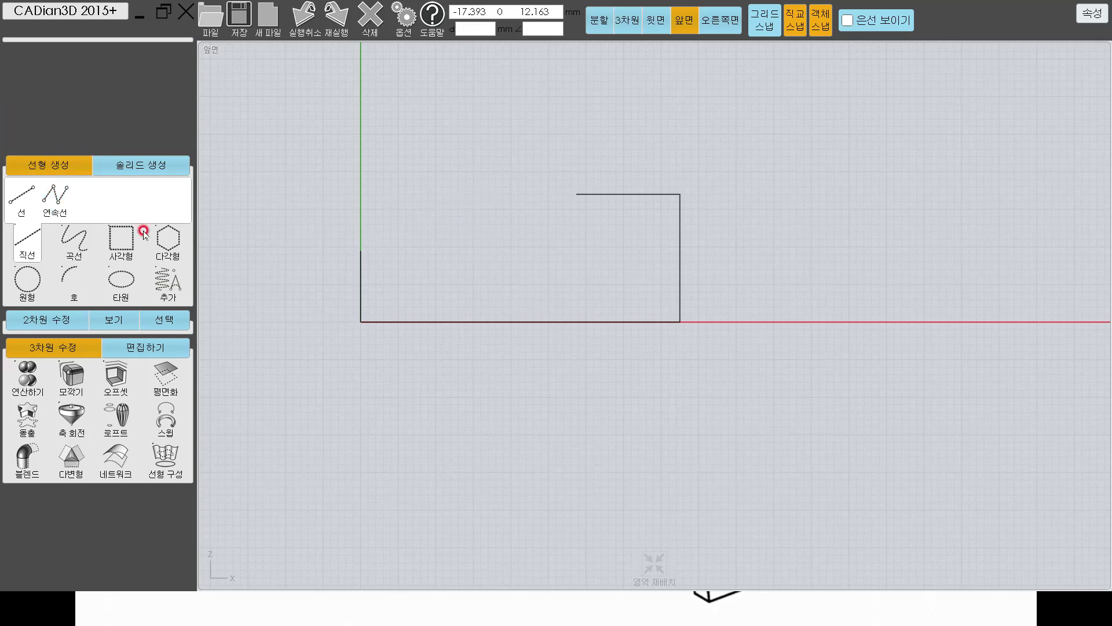
- Draw a horizontal line about 31 mm long from the upper end of the 9.5 mm vertical line
click(21, 199)
click(362, 251)
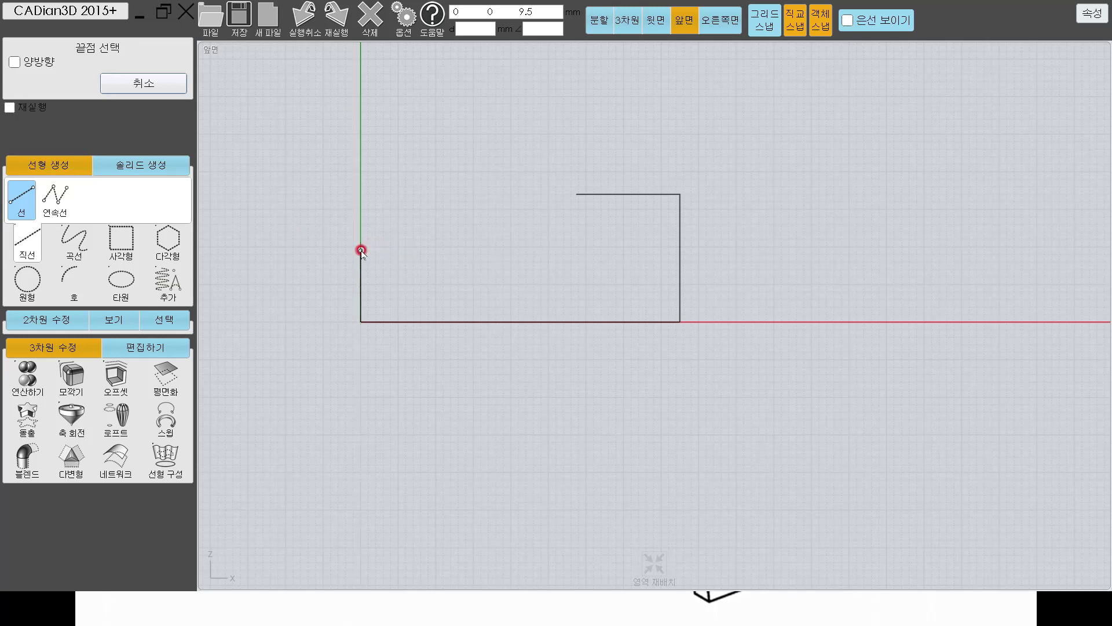
click(593, 250)
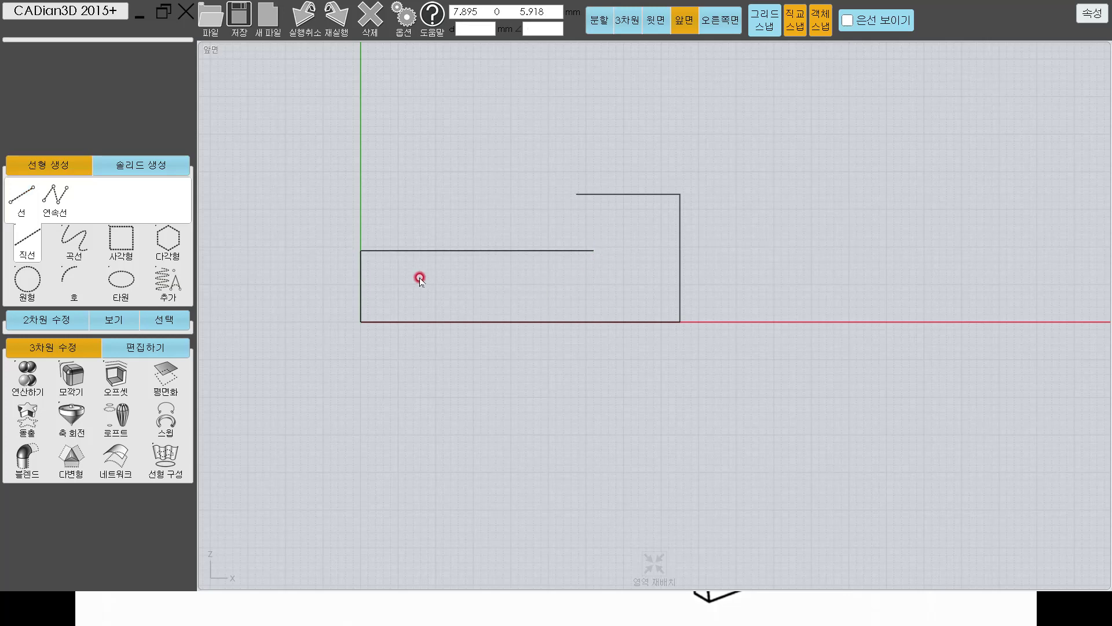
- Rotate the 31 mm horizontal line 11 degrees upward about its endpoint on the 9.5 mm vertical line
click(402, 250)
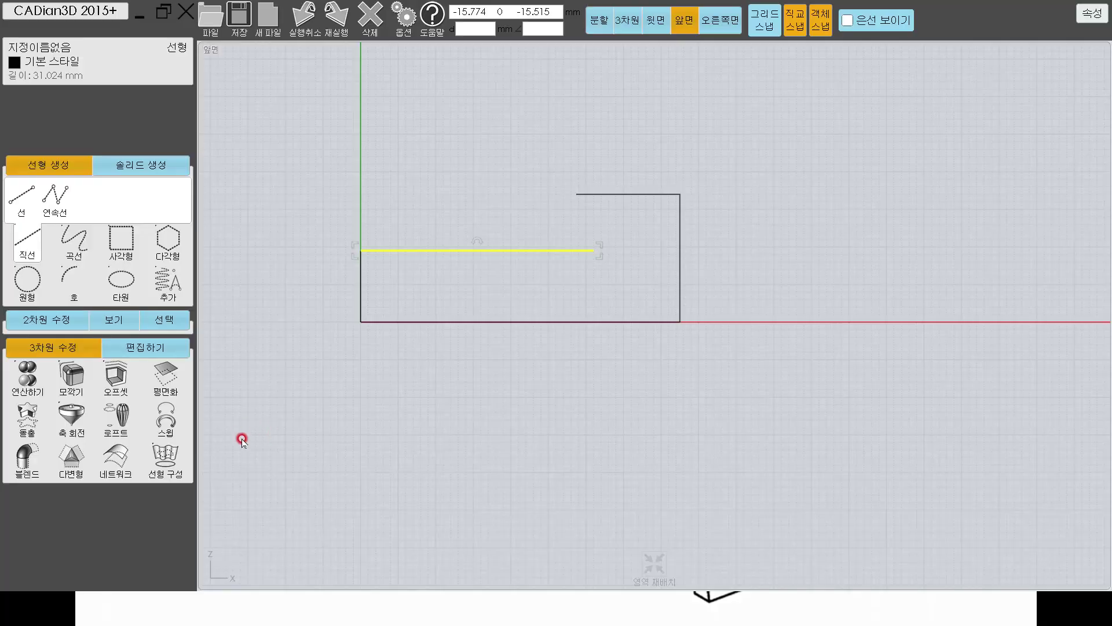
click(145, 347)
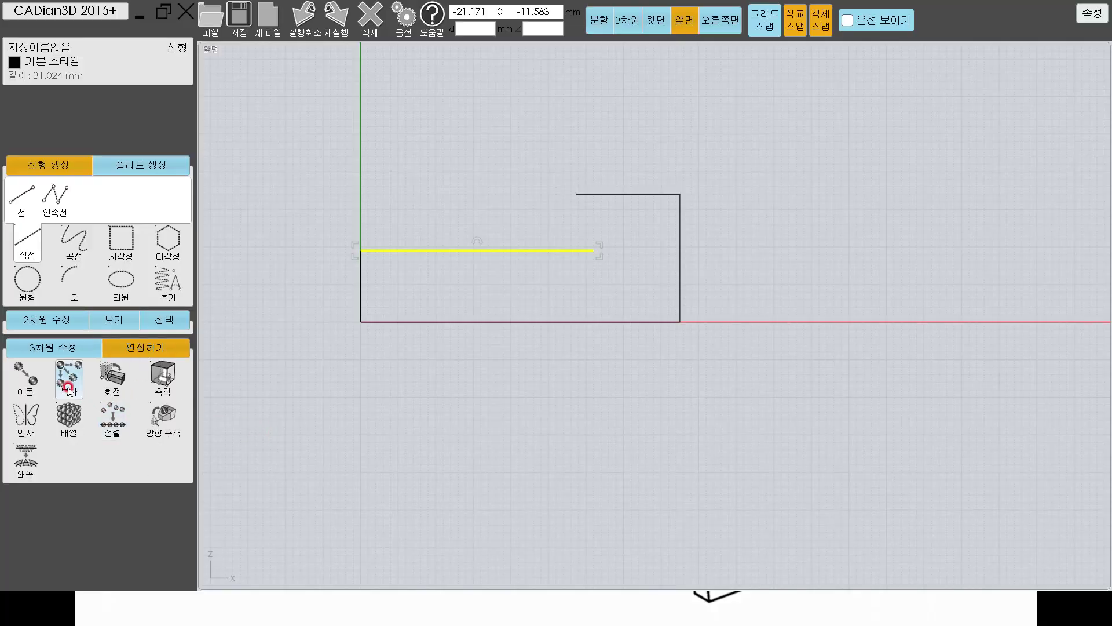
click(113, 377)
click(361, 251)
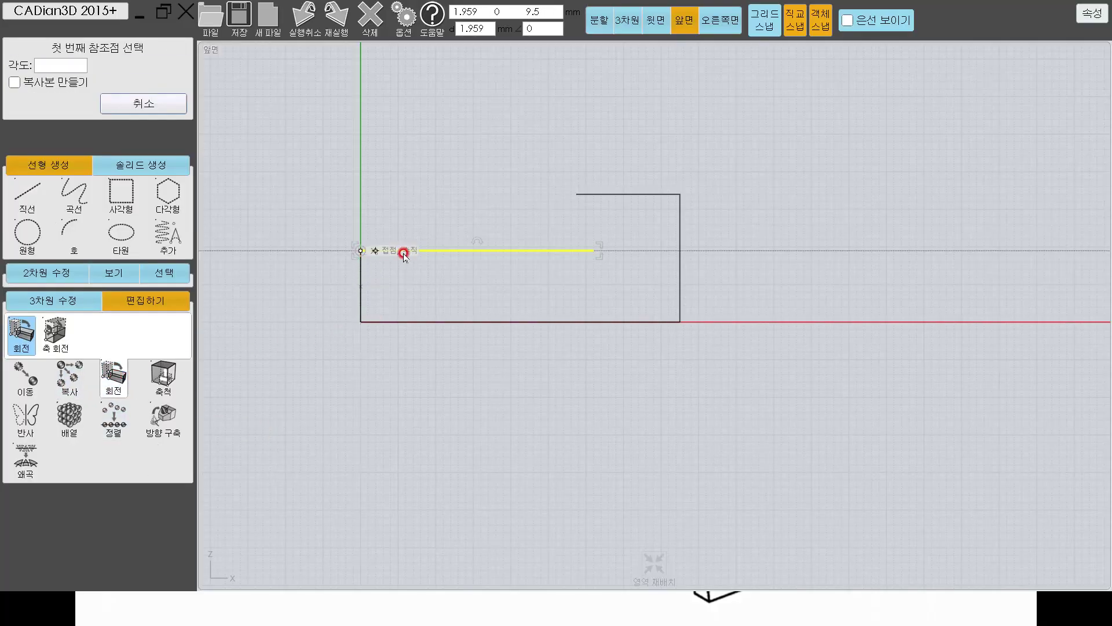
click(506, 251)
text(1)
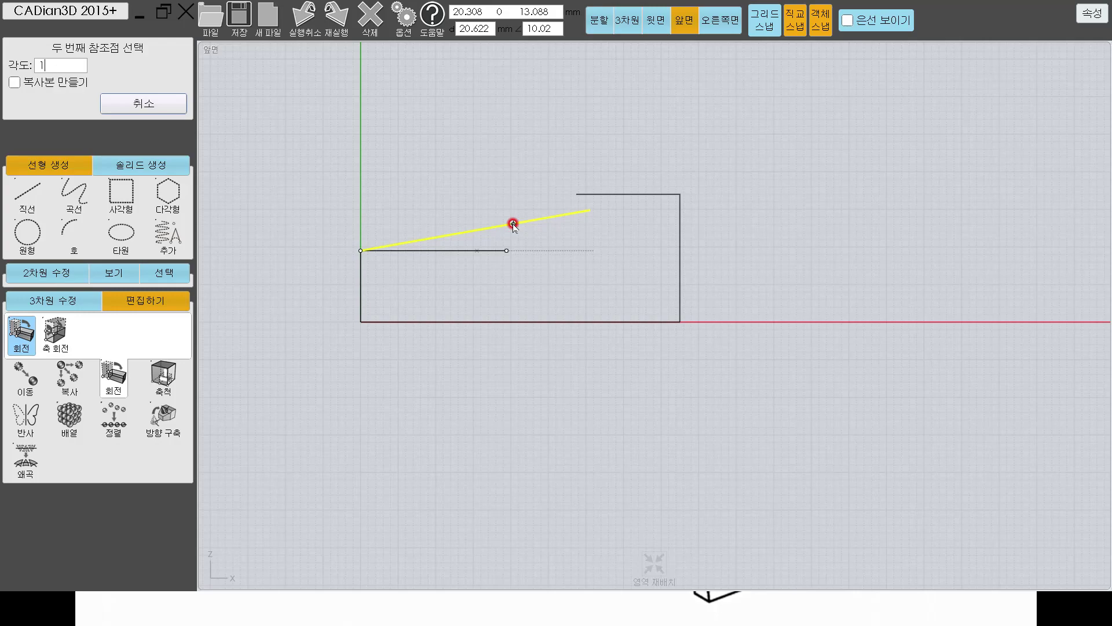
text(1)
key(Return)
click(571, 257)
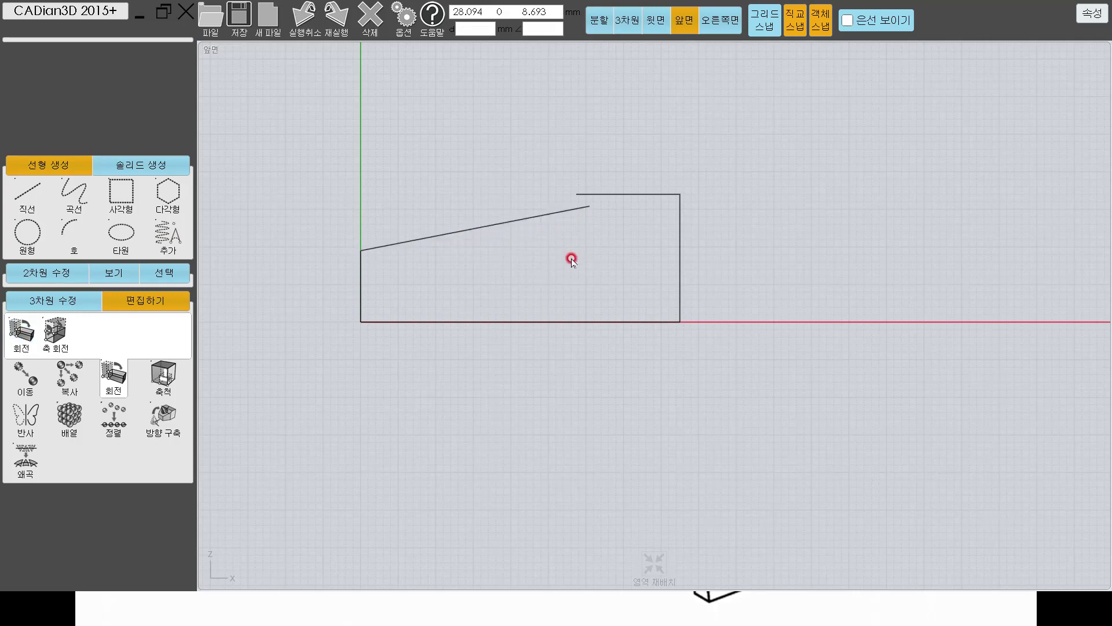
- Offset the 9.5 mm vertical line by 22 mm toward the inside of the profile
key(alt+Tab)
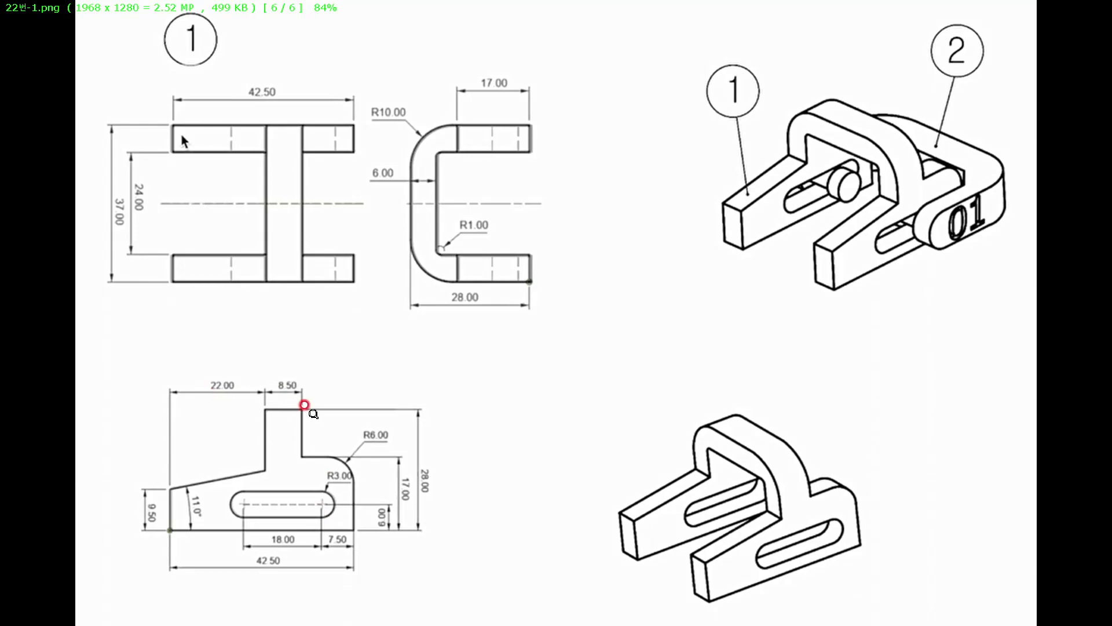
key(alt+Tab)
click(357, 287)
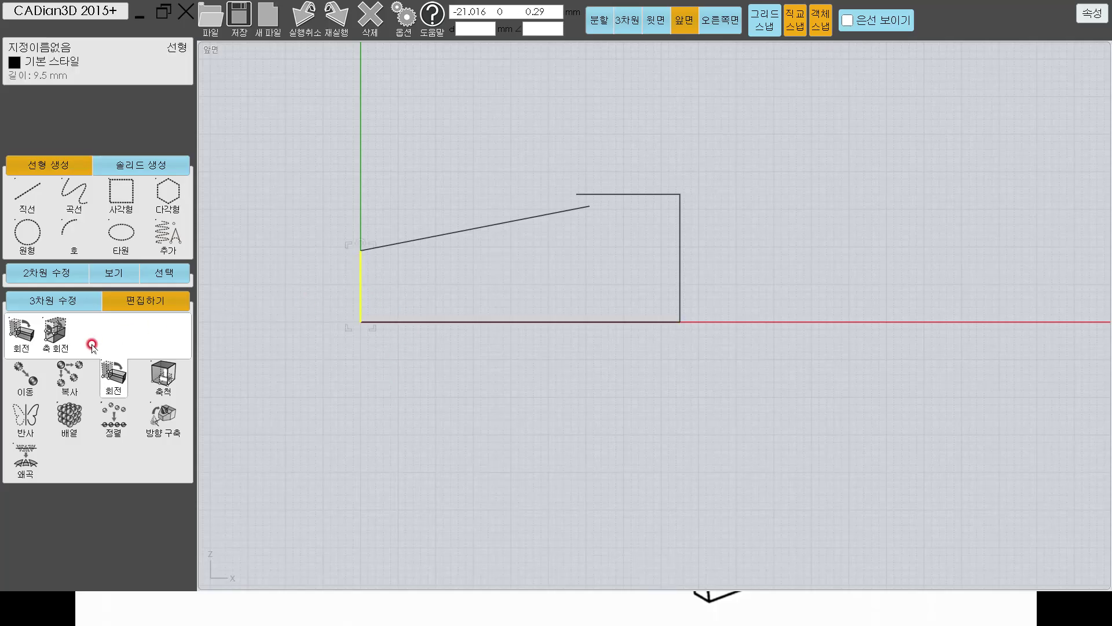
click(68, 300)
click(115, 331)
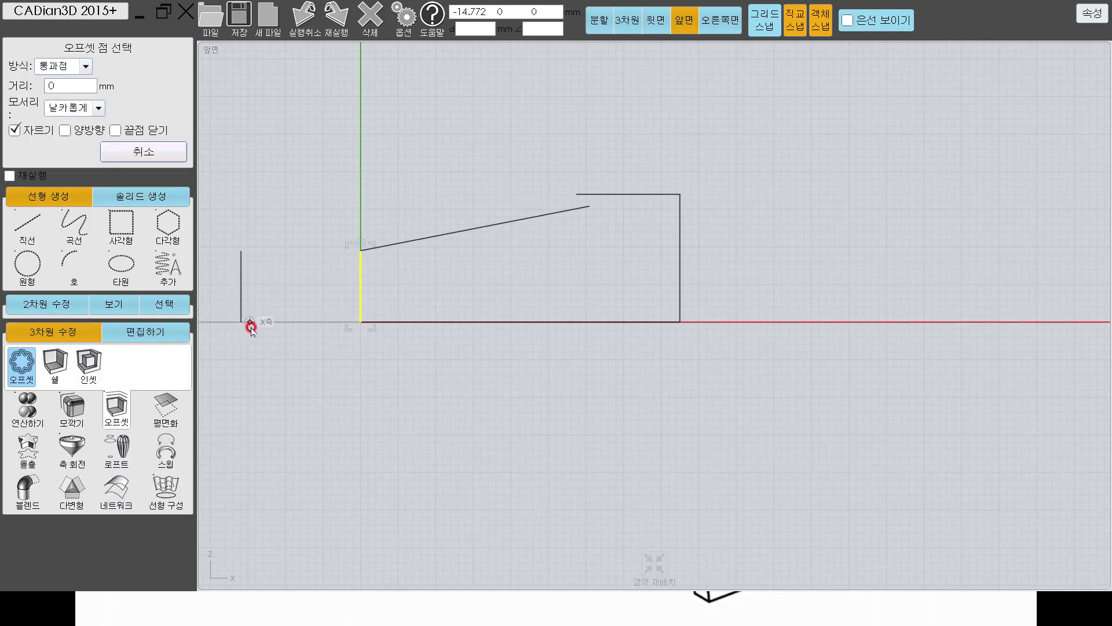
text(22)
key(Return)
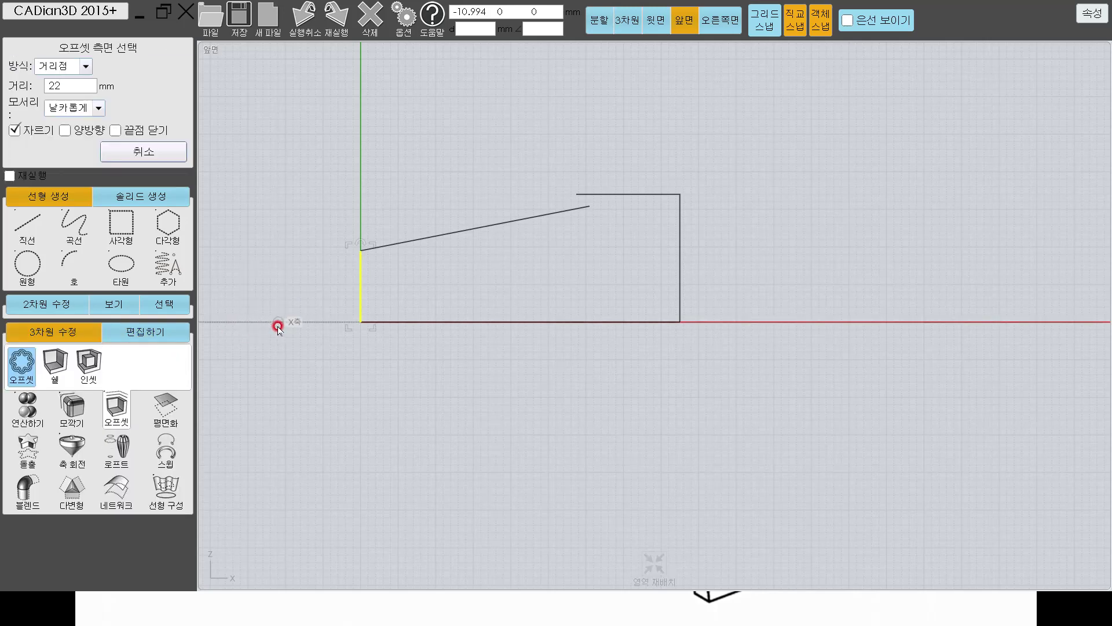
click(550, 249)
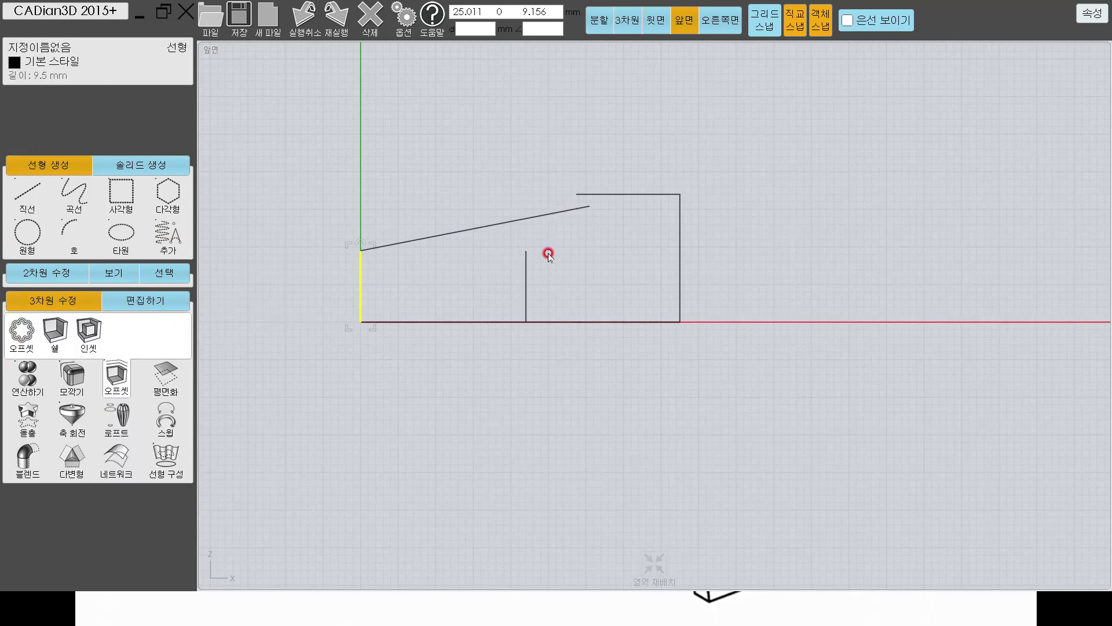
- Stretch the offset vertical line at both ends so it extends well above the sloped line and below the base
click(527, 282)
drag(540, 242, 543, 132)
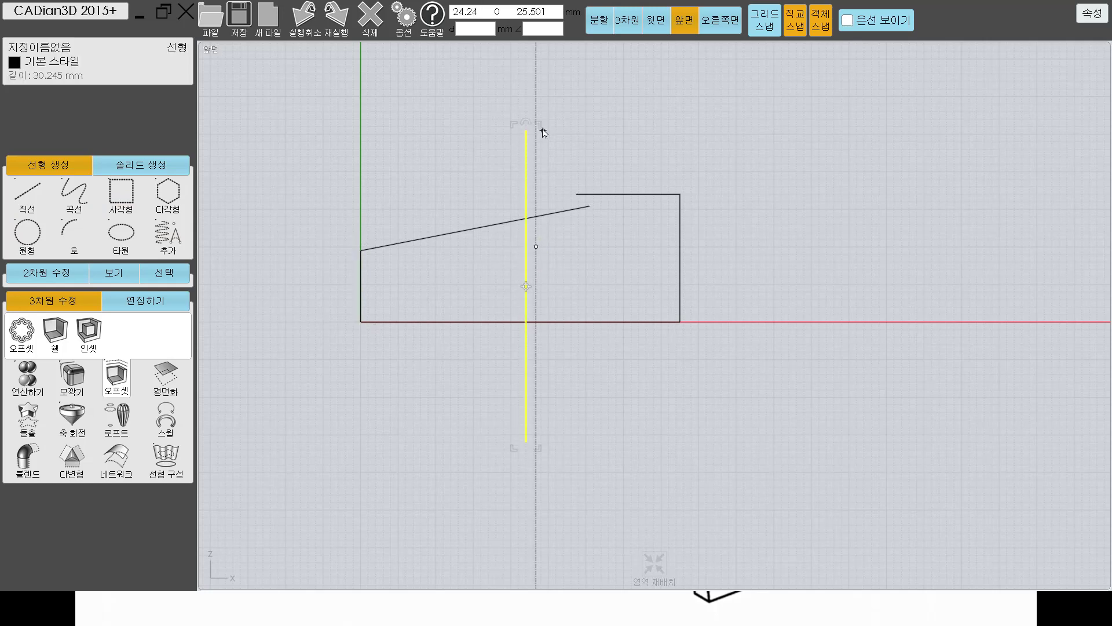
click(660, 128)
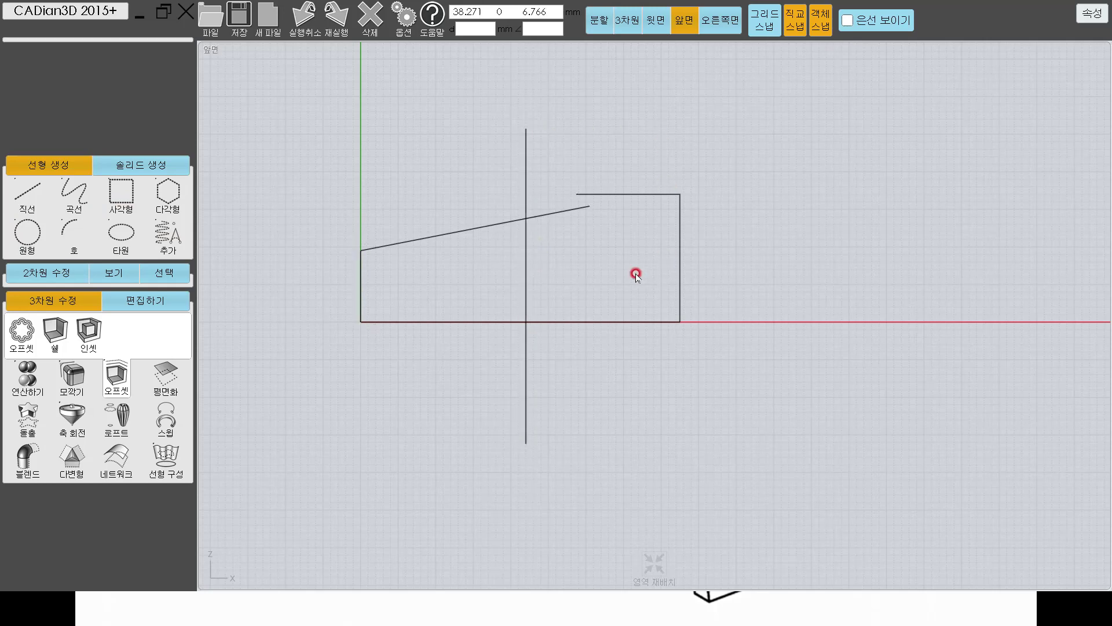
- Offset the stretched vertical line by 8.5 mm toward the 17 mm vertical edge
key(alt+Tab)
key(alt+Tab)
click(528, 252)
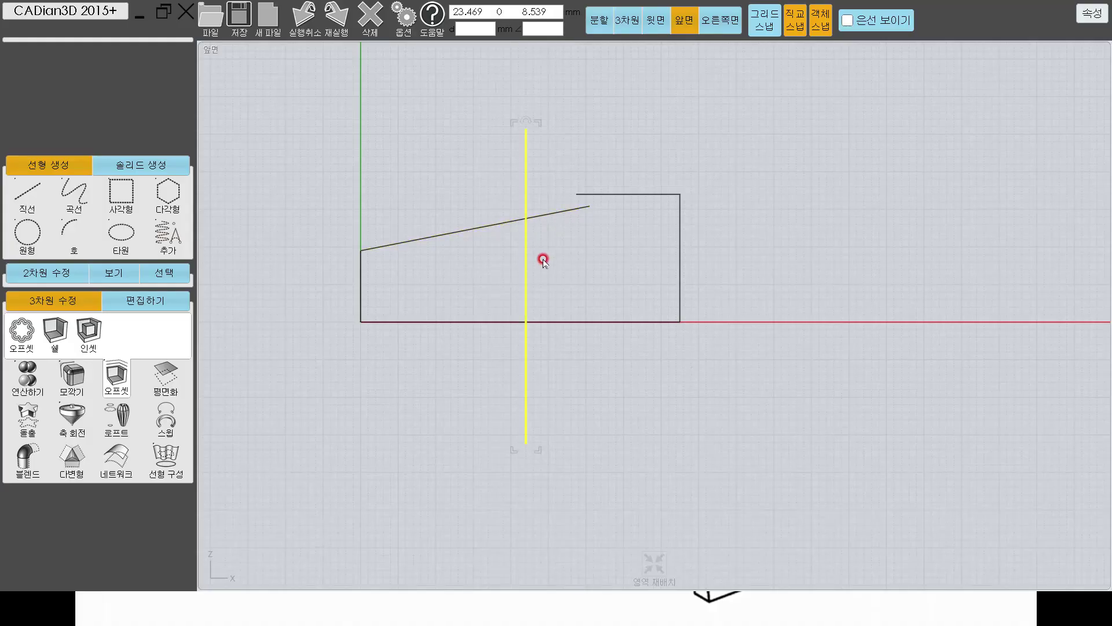
click(543, 261)
click(22, 330)
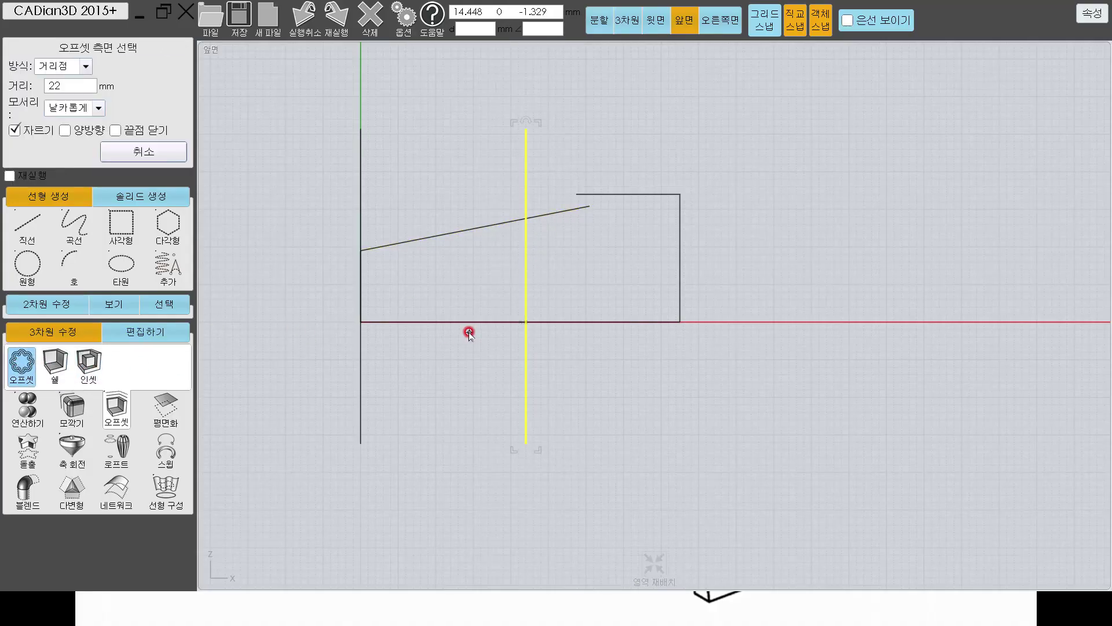
key(Return)
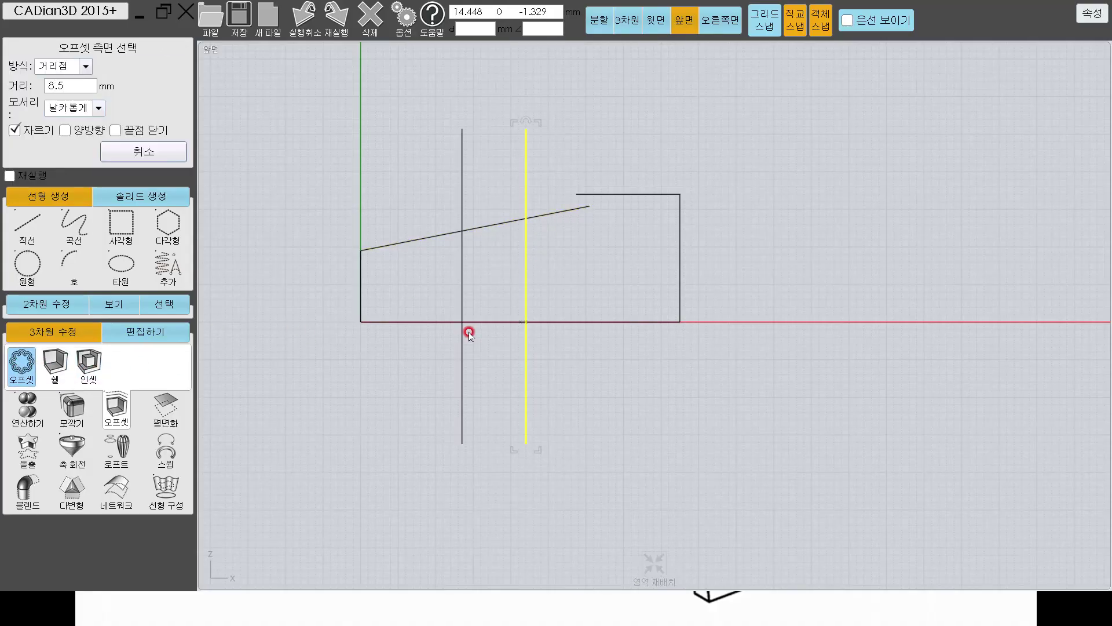
click(636, 290)
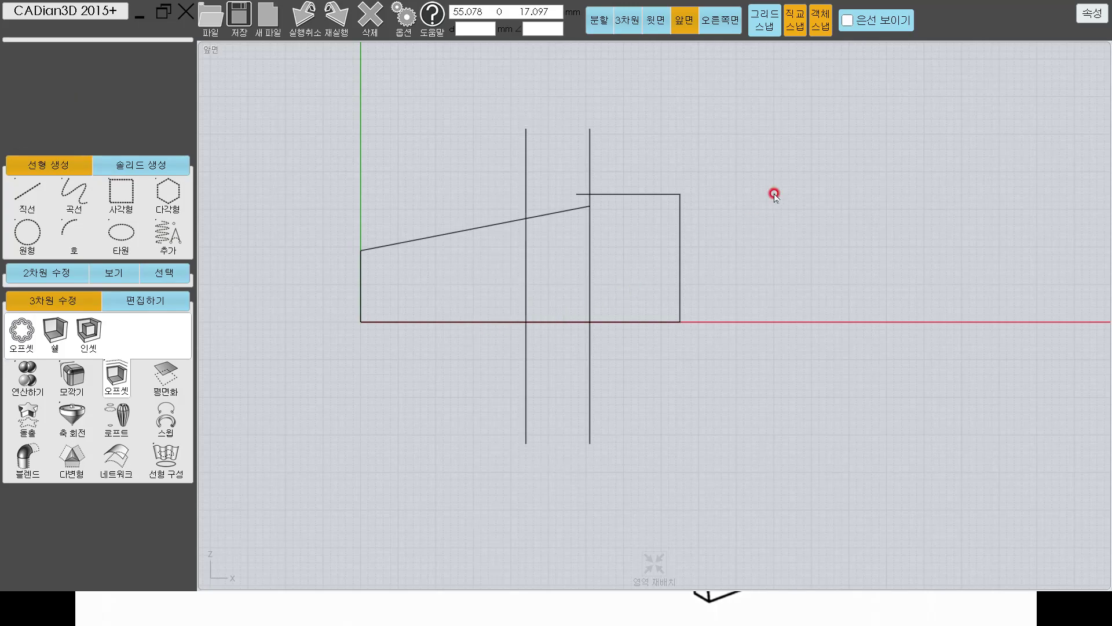
- Check the front-view height in the reference drawing and offset the base line 28 mm upward
key(alt+Tab)
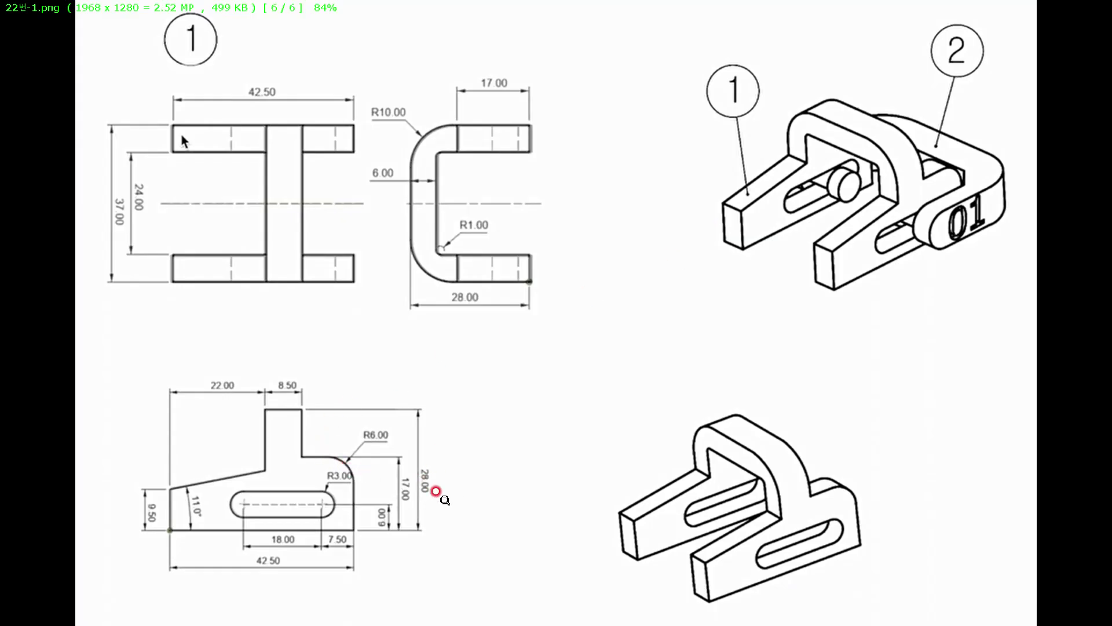
key(alt+Tab)
key(alt+Tab)
click(385, 508)
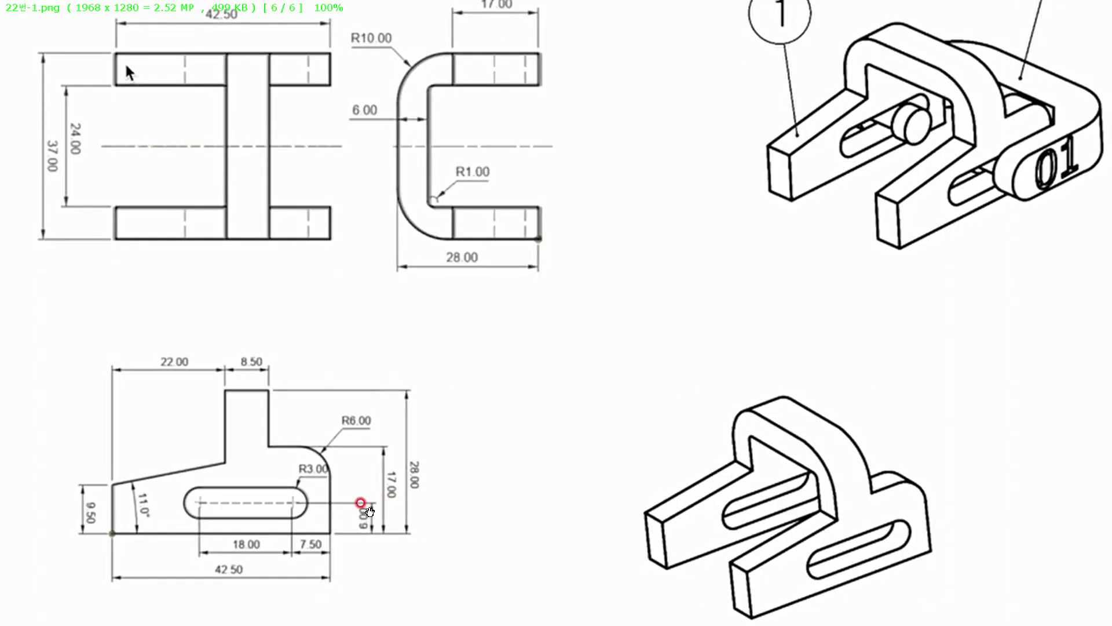
key(alt+Tab)
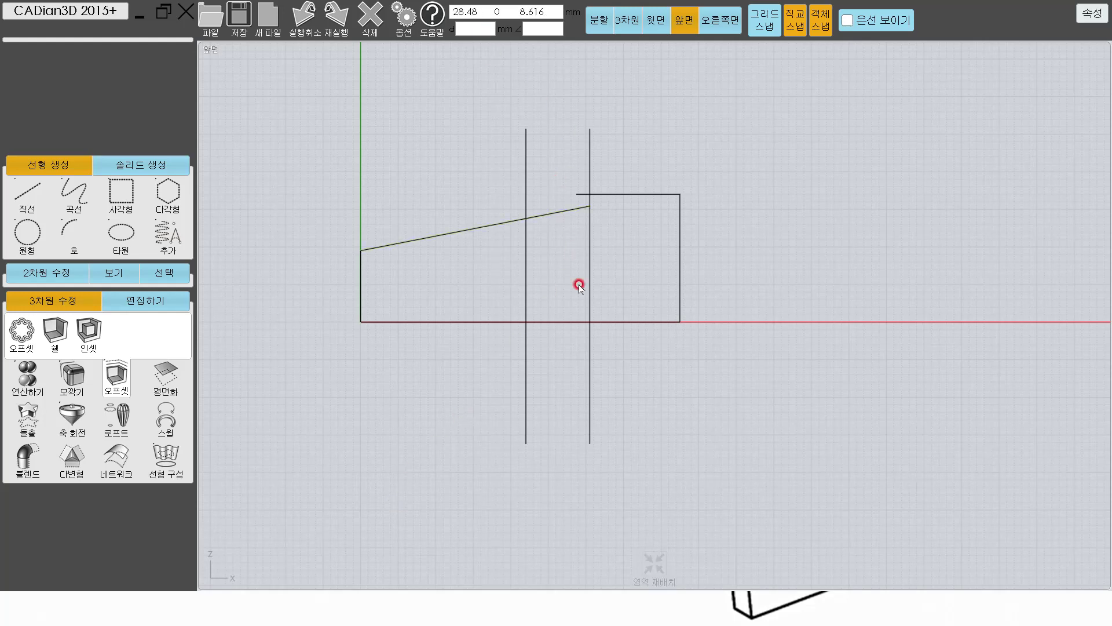
click(619, 329)
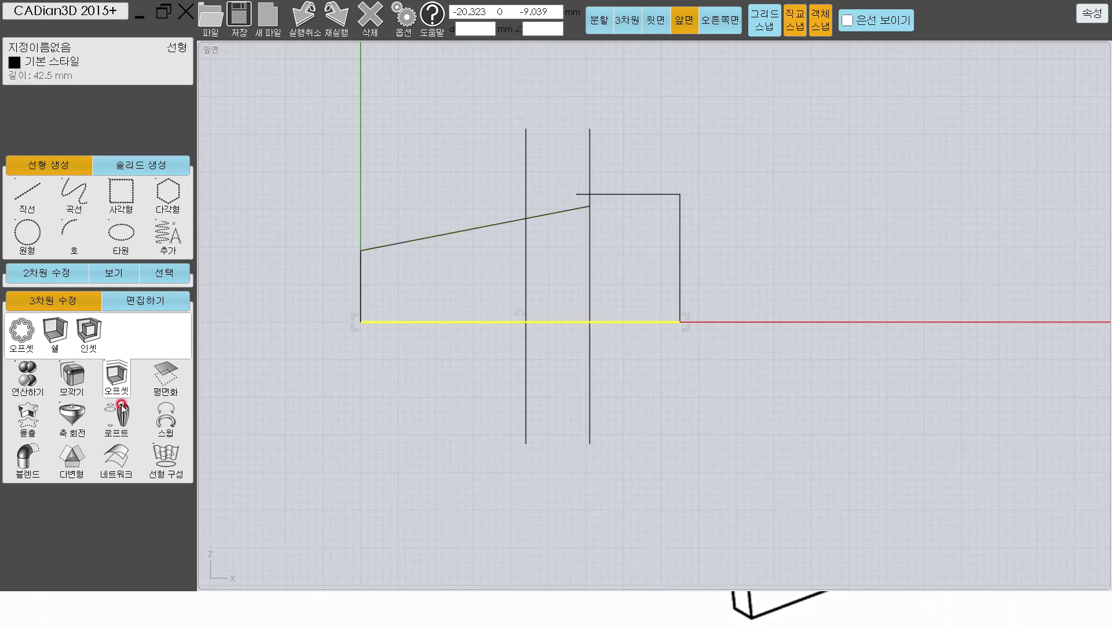
click(26, 348)
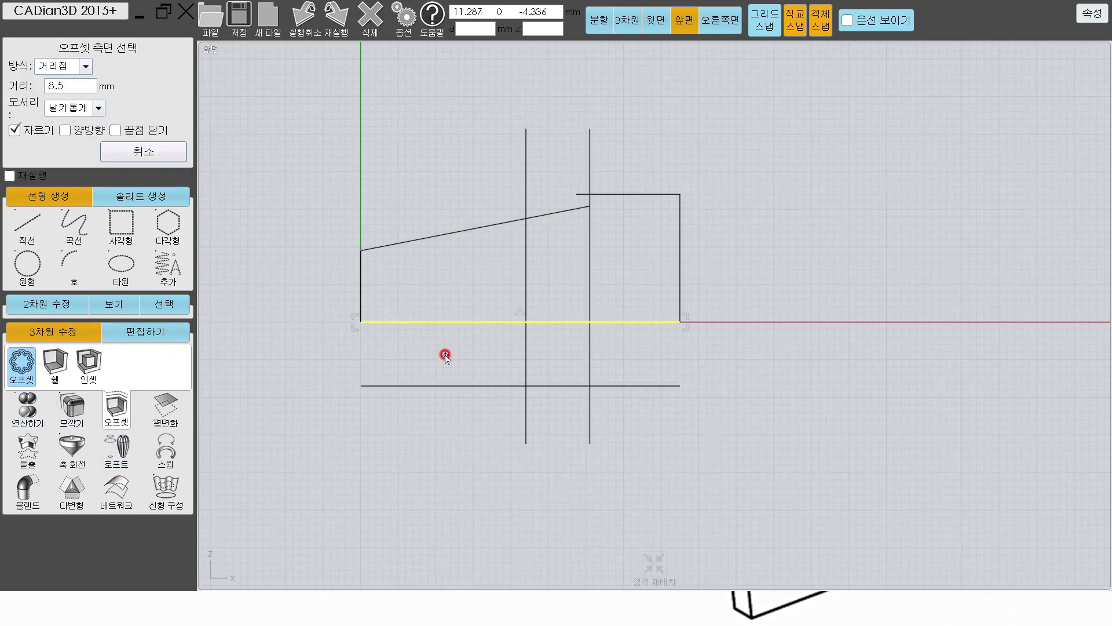
key(Return)
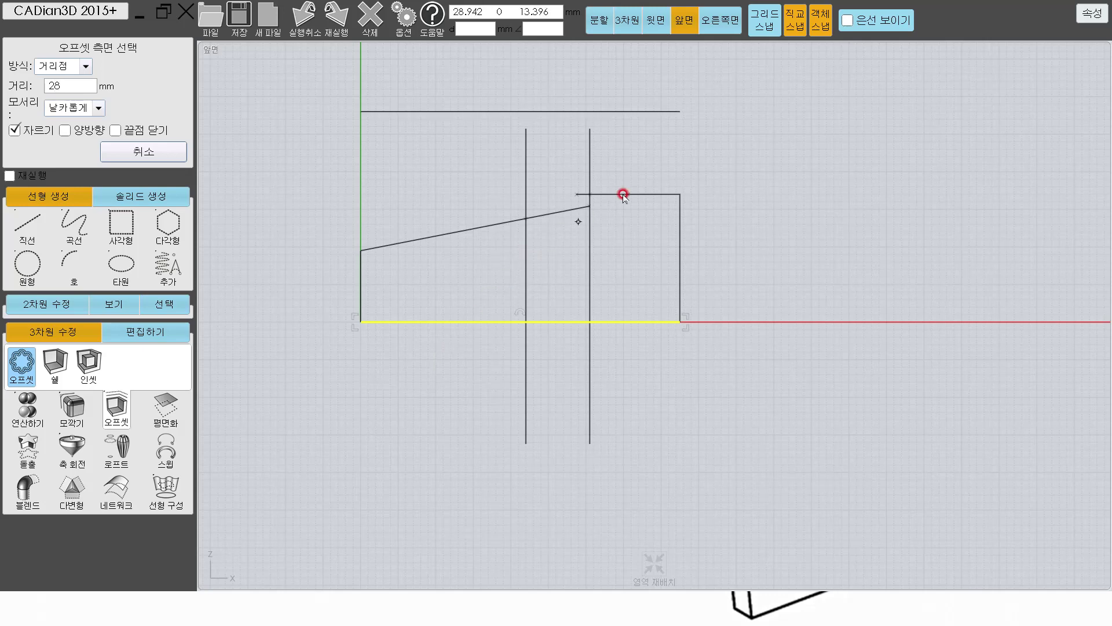
click(671, 136)
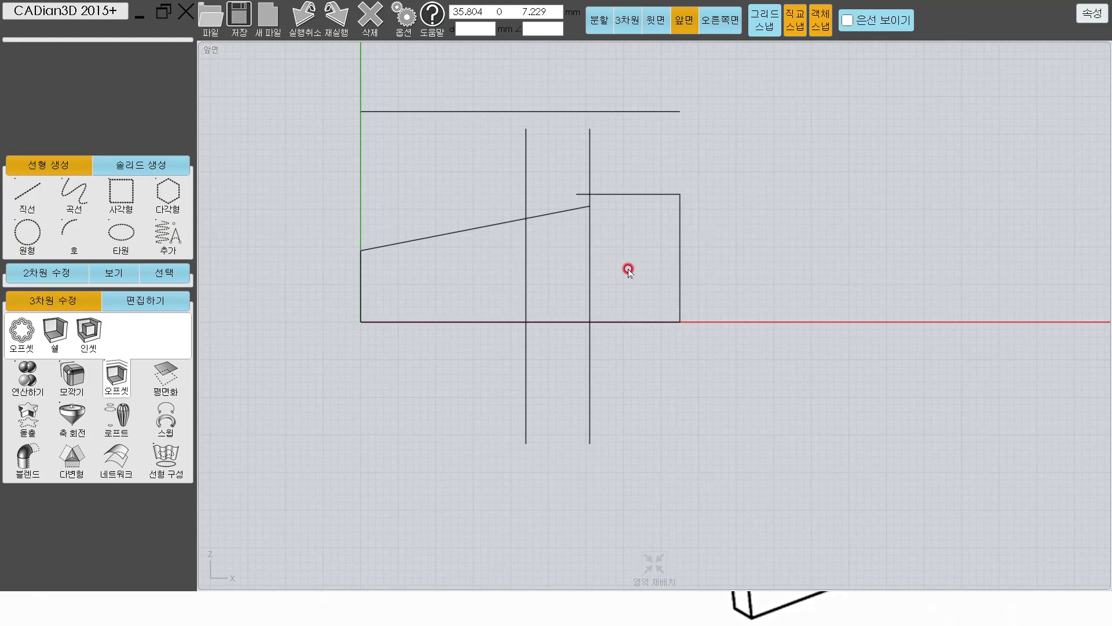
- Stretch the two long vertical lines together so their upper ends extend past the 28 mm high horizontal line
drag(616, 266, 486, 289)
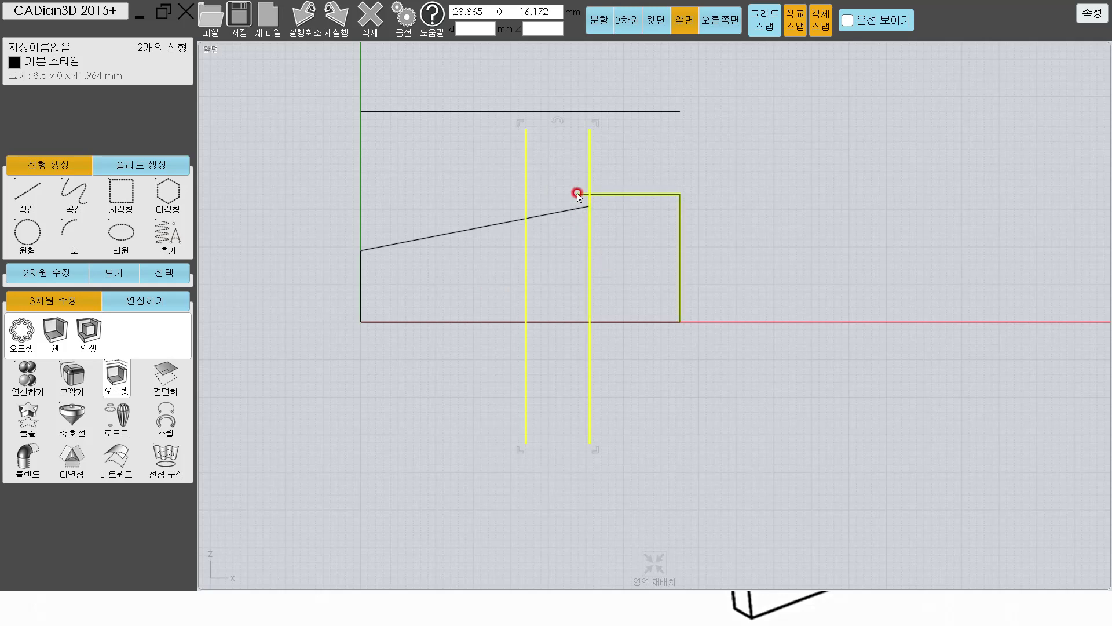
click(613, 138)
drag(628, 138, 517, 194)
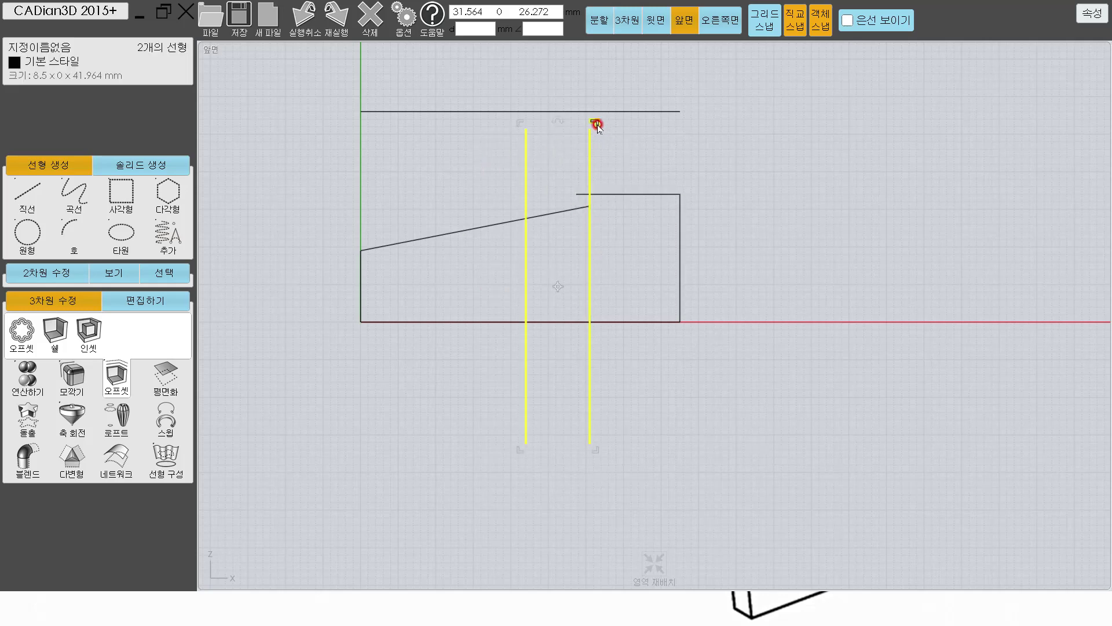
drag(596, 123, 595, 81)
click(792, 302)
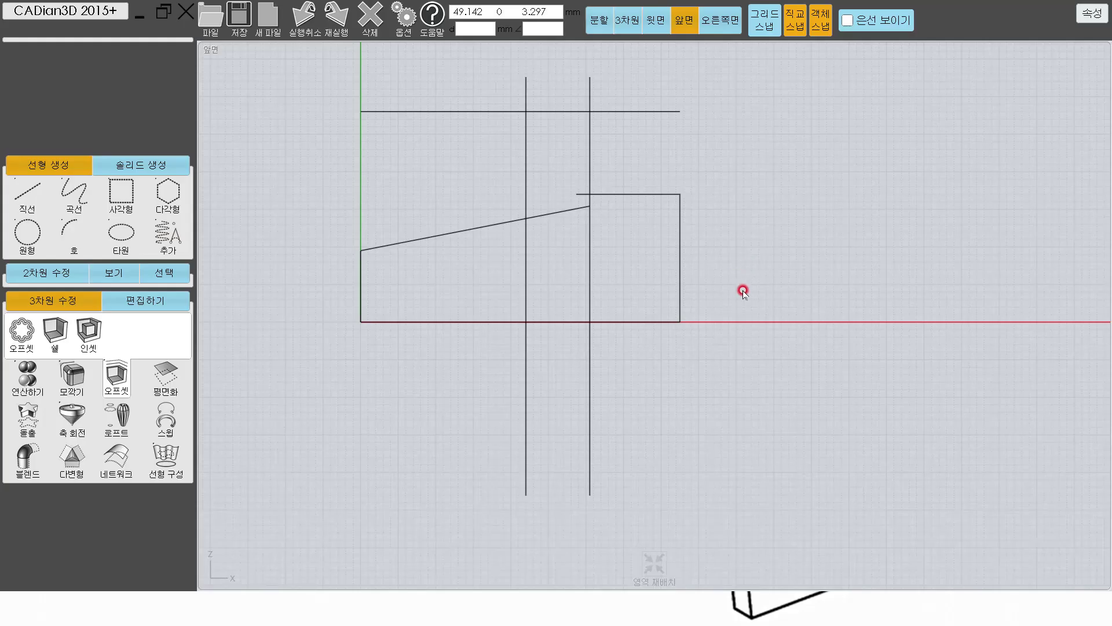
- Trim the profile lines against each other, removing the excess ends outside the two upper corners of the 8.5 mm wide post
drag(640, 76, 488, 270)
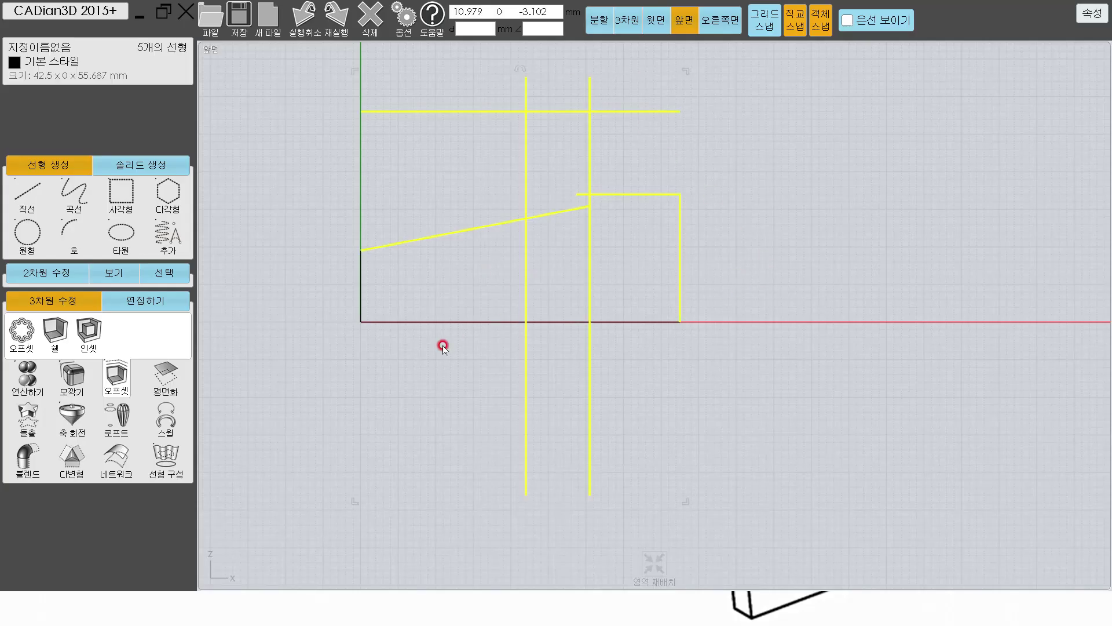
click(77, 275)
click(127, 302)
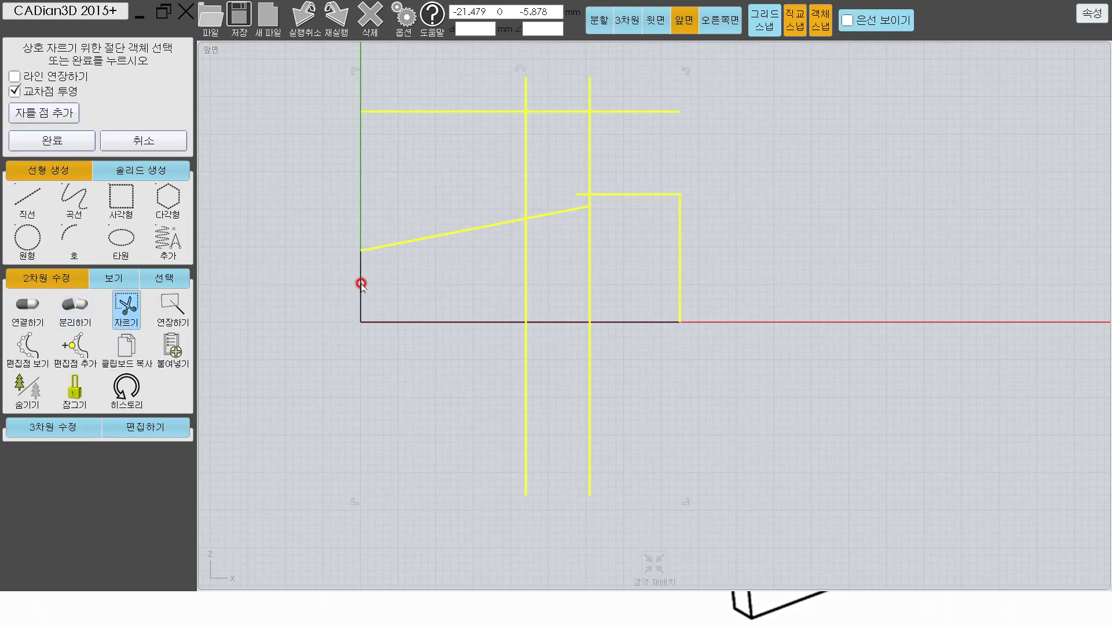
key(Return)
click(498, 110)
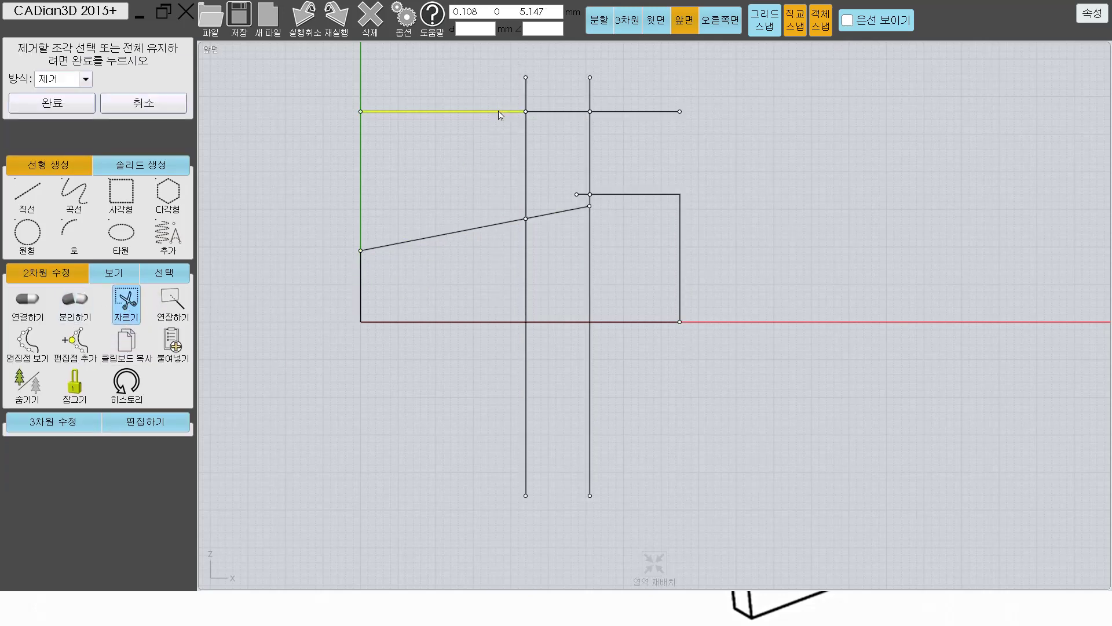
click(527, 98)
click(631, 112)
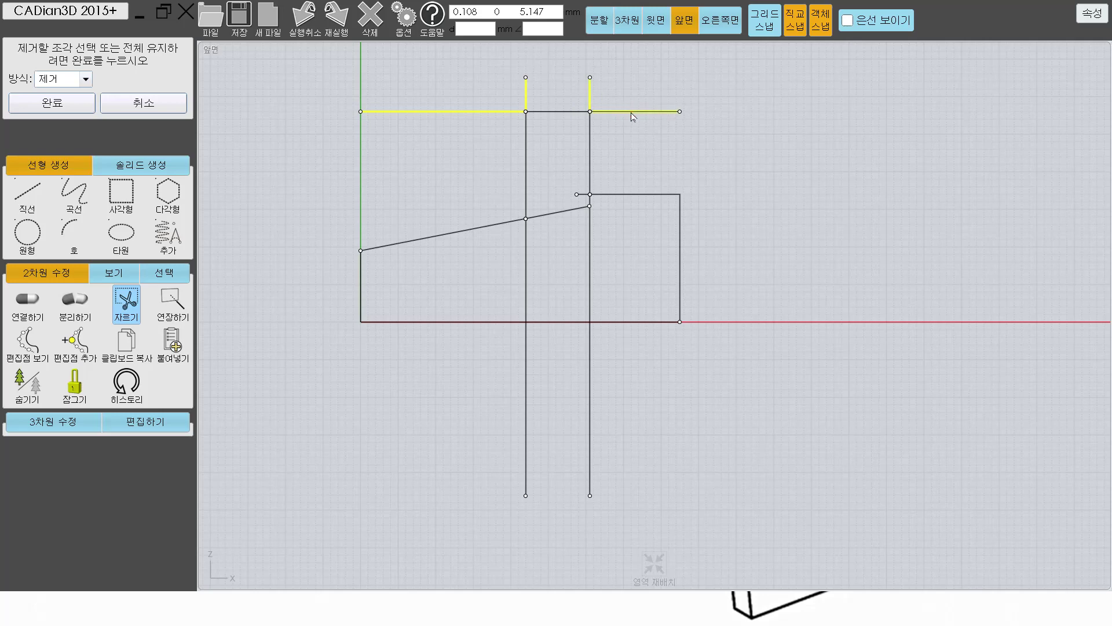
- Remove the 17 mm edge's overhang, the sloped piece inside the post and both verticals' lower parts, and finish the trim
click(583, 194)
click(566, 211)
scroll(568, 234, up, 5)
click(631, 155)
click(438, 299)
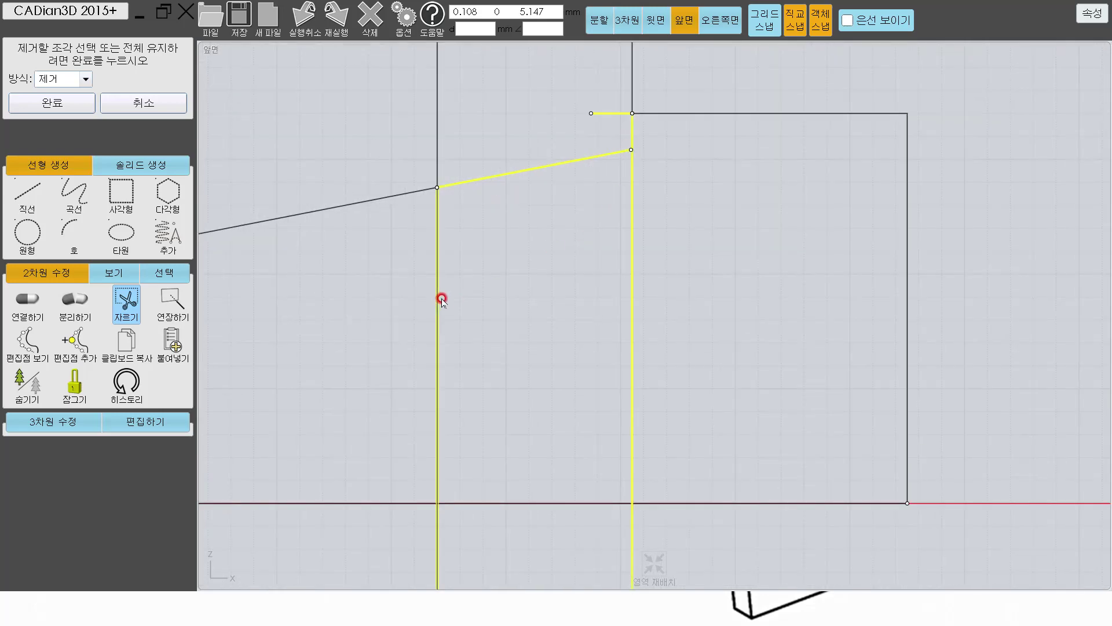
scroll(543, 320, down, 5)
right_click(612, 291)
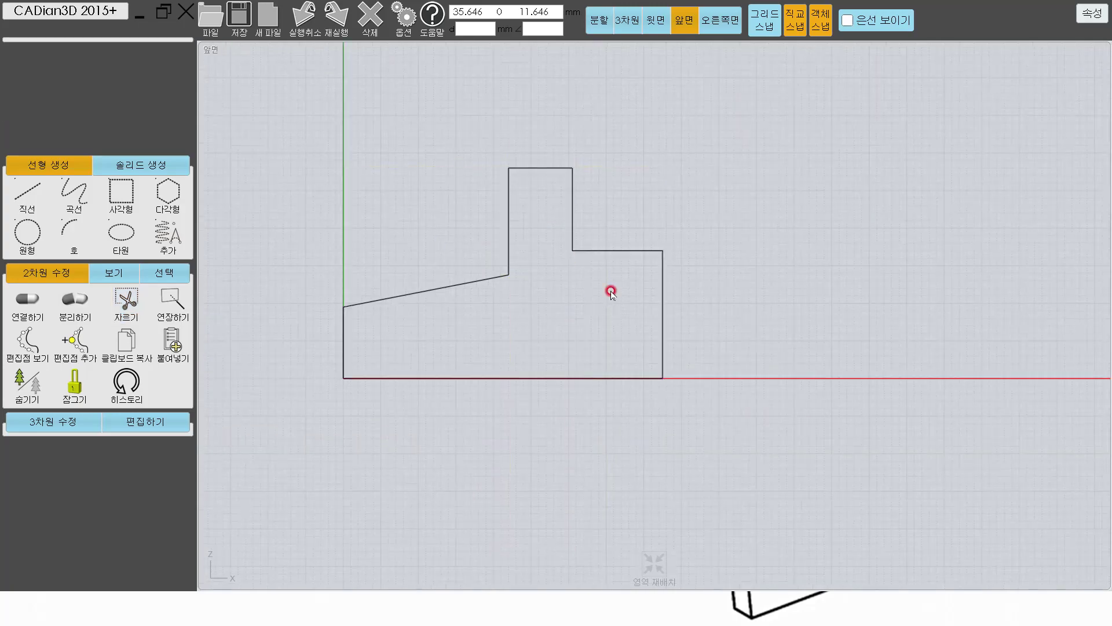
- Fillet the corner between the 17 mm high horizontal edge and the outer vertical edge with a 6 mm radius
key(alt+Tab)
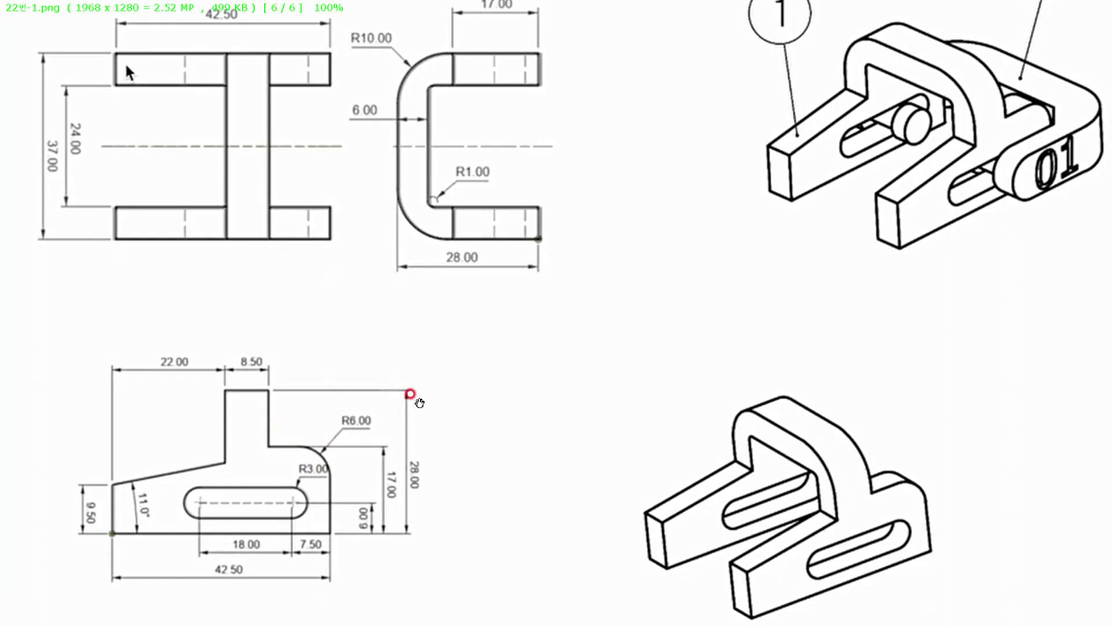
key(alt+Tab)
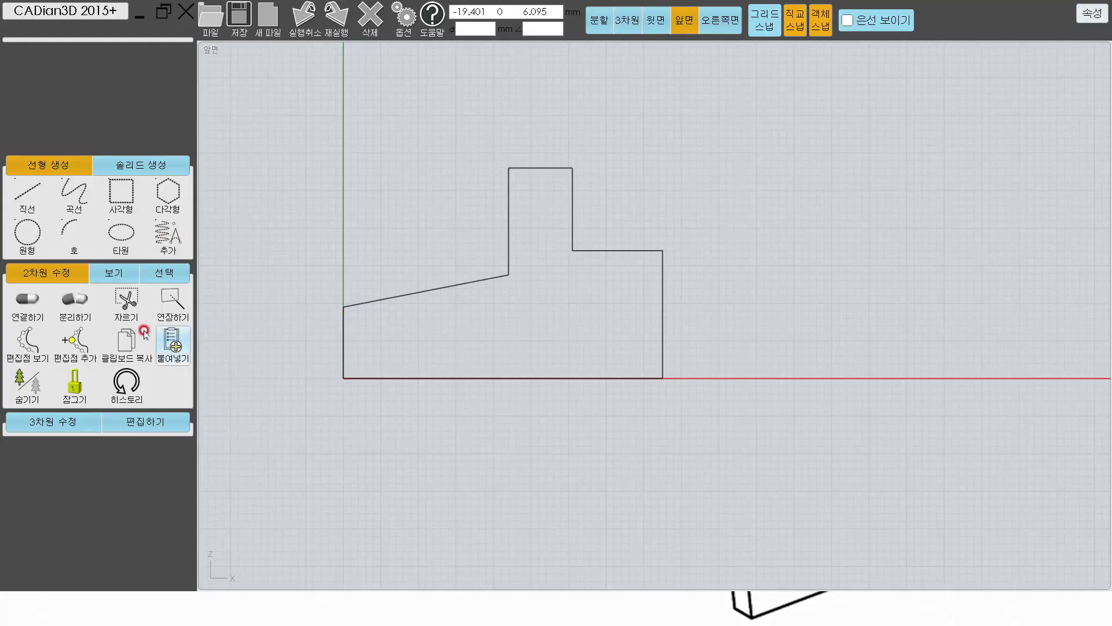
click(48, 420)
click(73, 453)
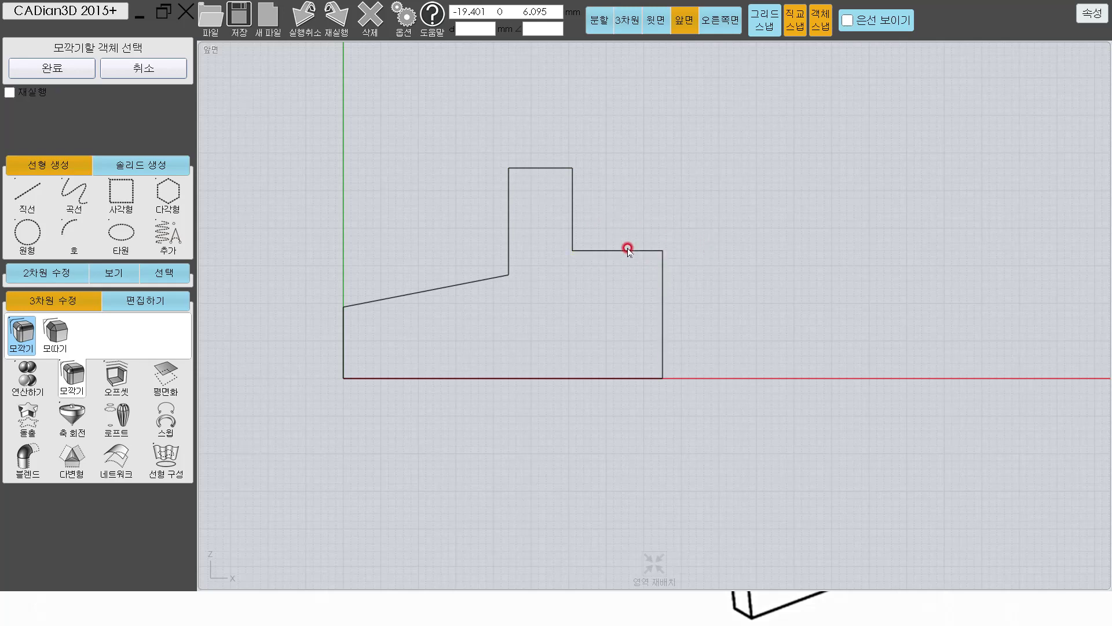
click(661, 259)
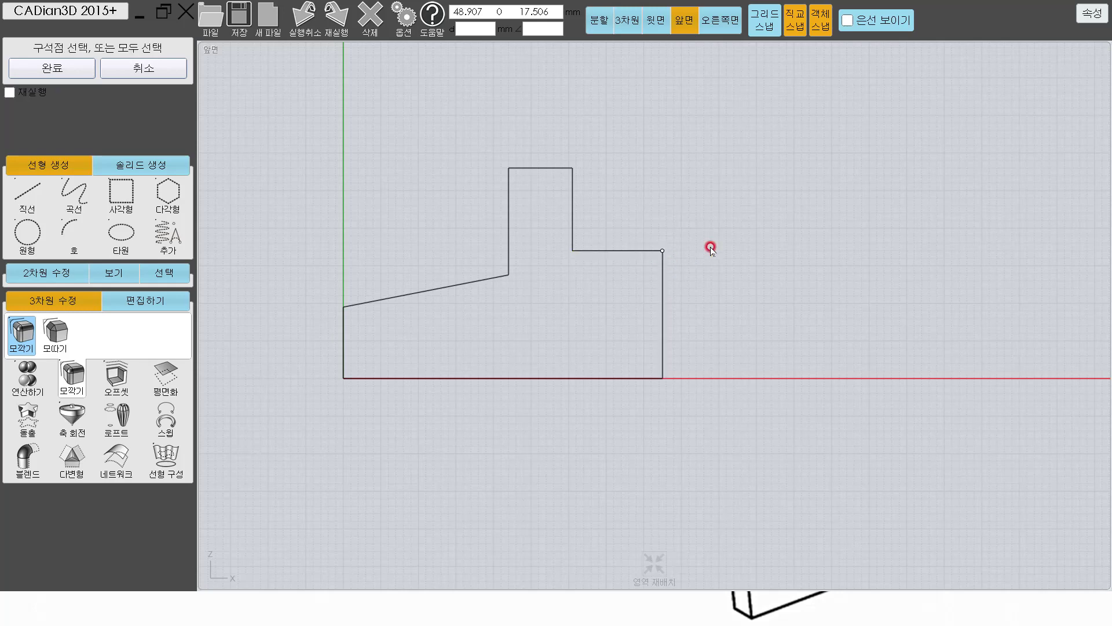
right_click(723, 221)
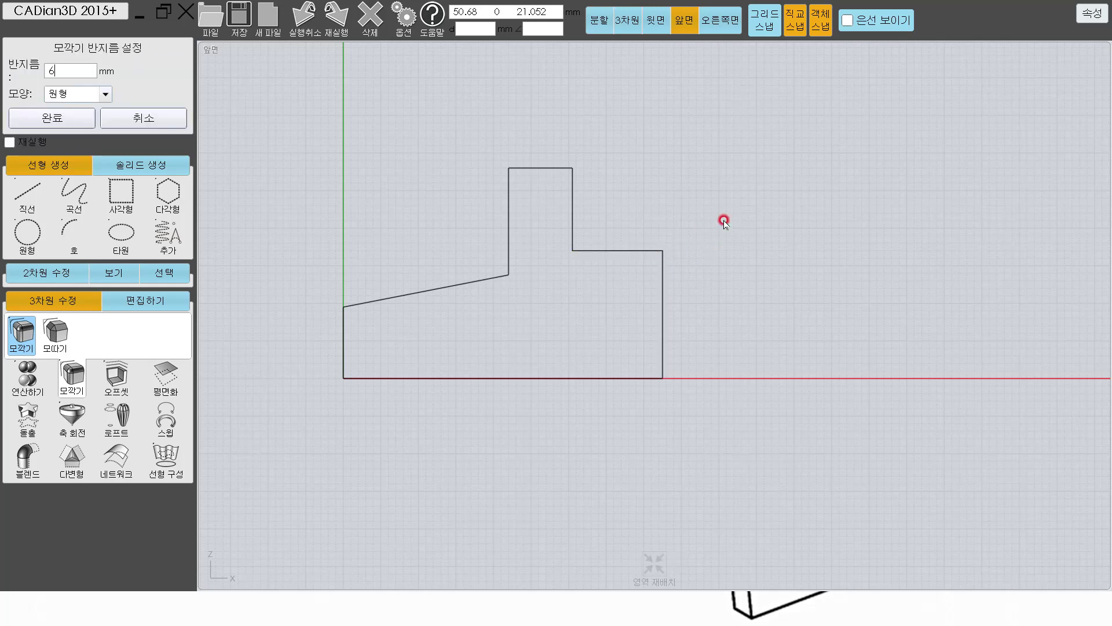
key(Return)
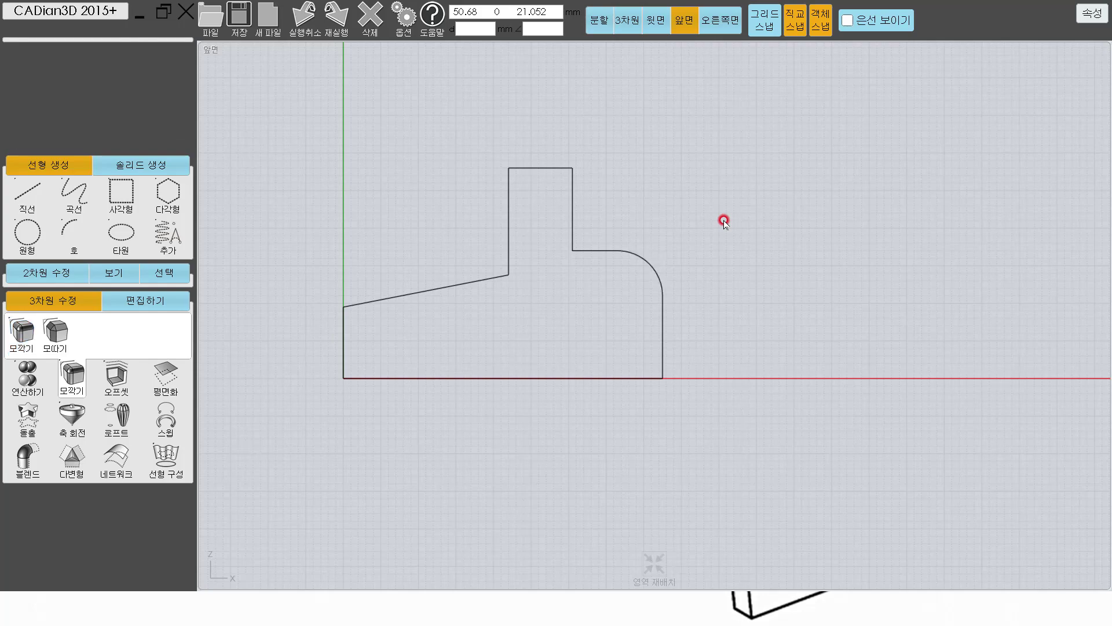
- Separate the filleted edge chain into individual line and arc segments
key(alt+Tab)
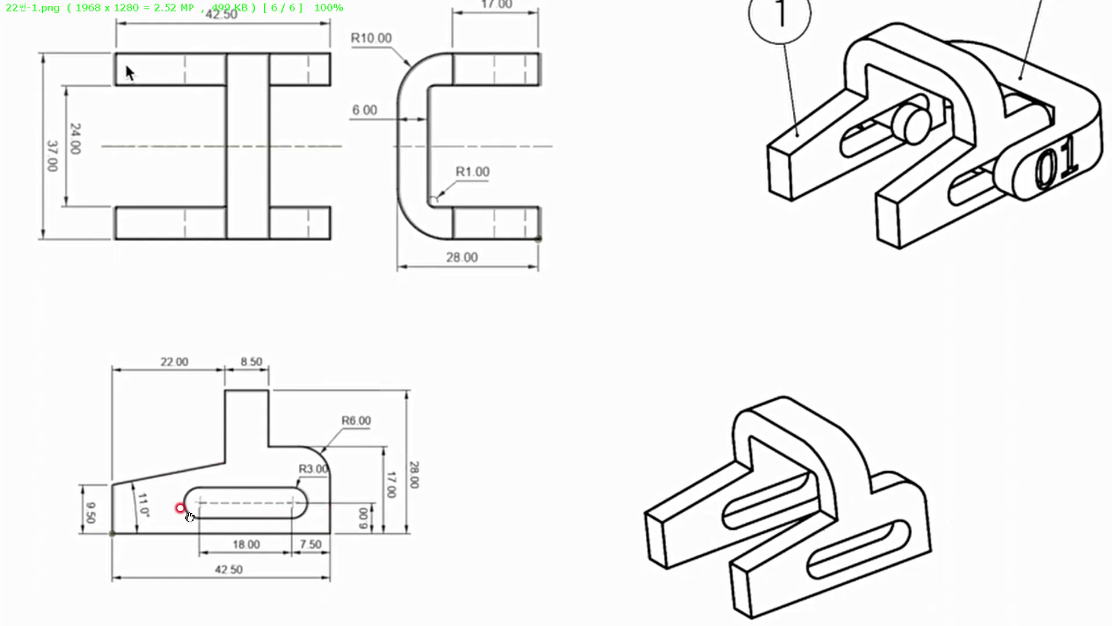
key(alt+Tab)
click(659, 326)
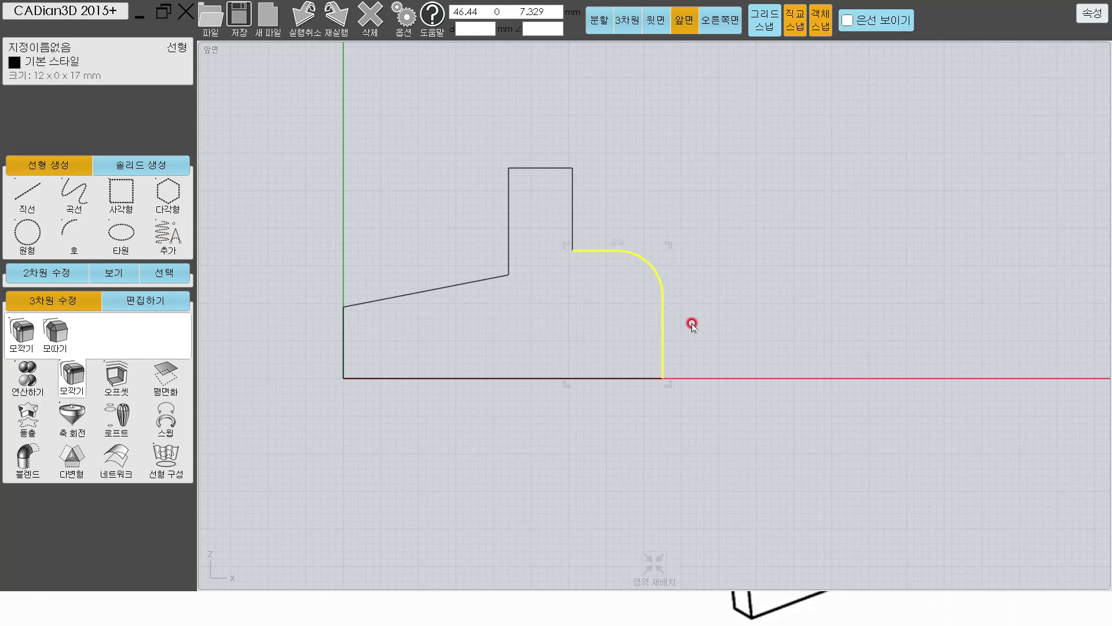
click(64, 274)
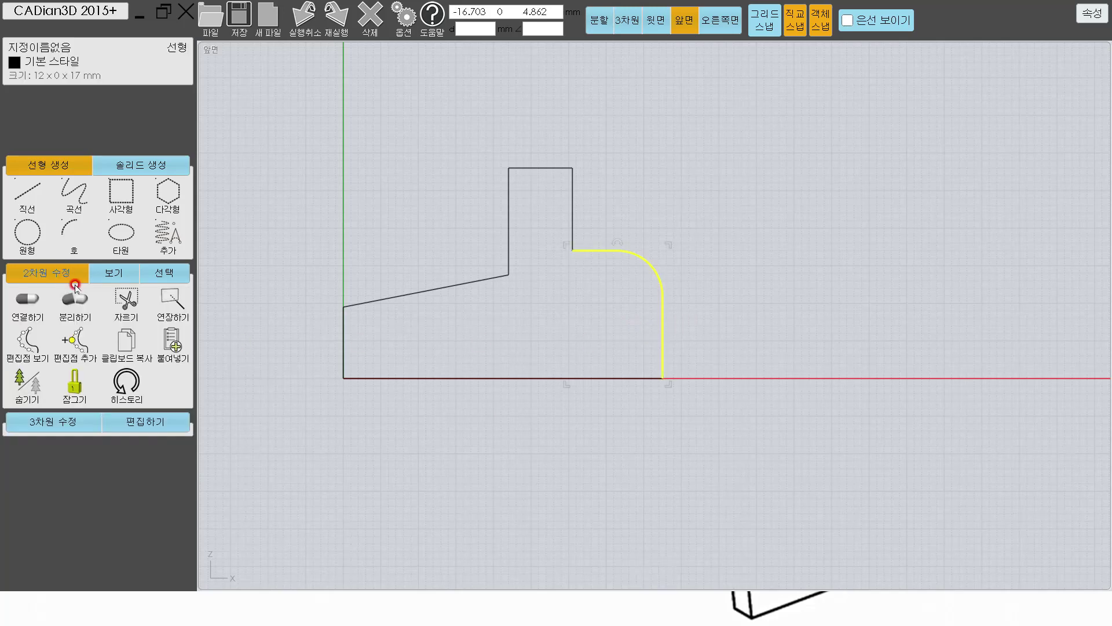
click(74, 299)
- Offset the vertical segment below the fillet by 7.5 mm toward the inside of the profile
click(663, 341)
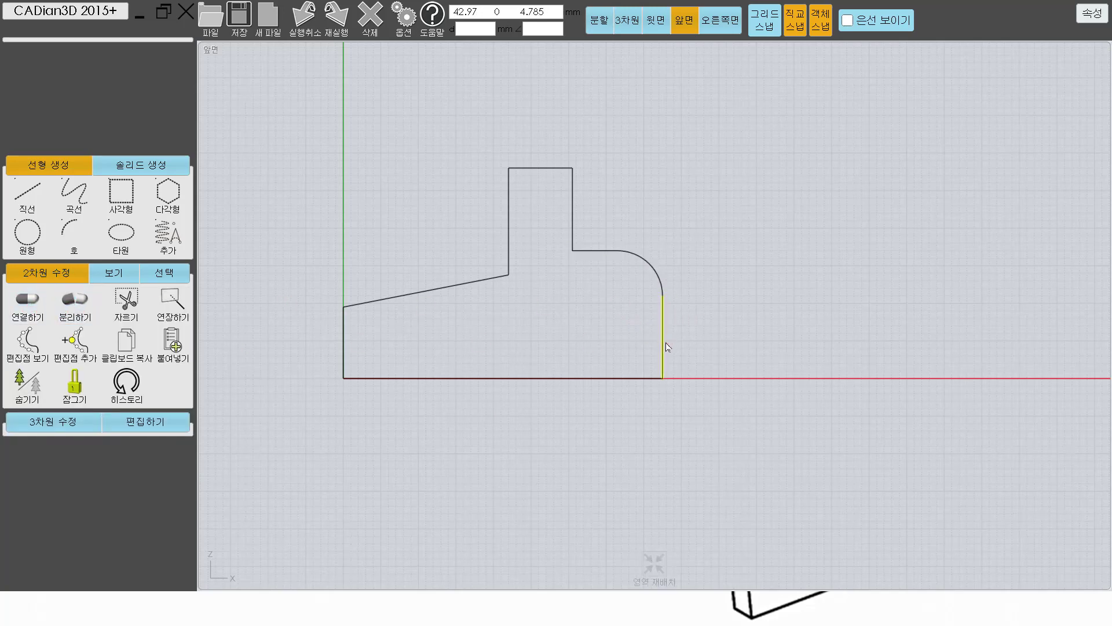
key(alt+Tab)
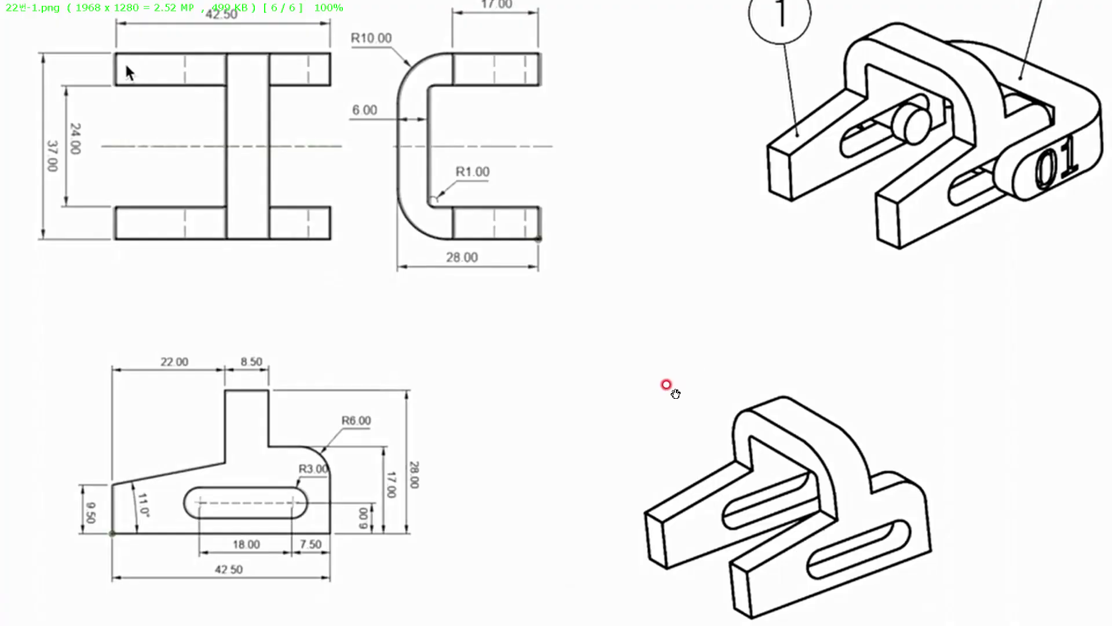
key(alt+Tab)
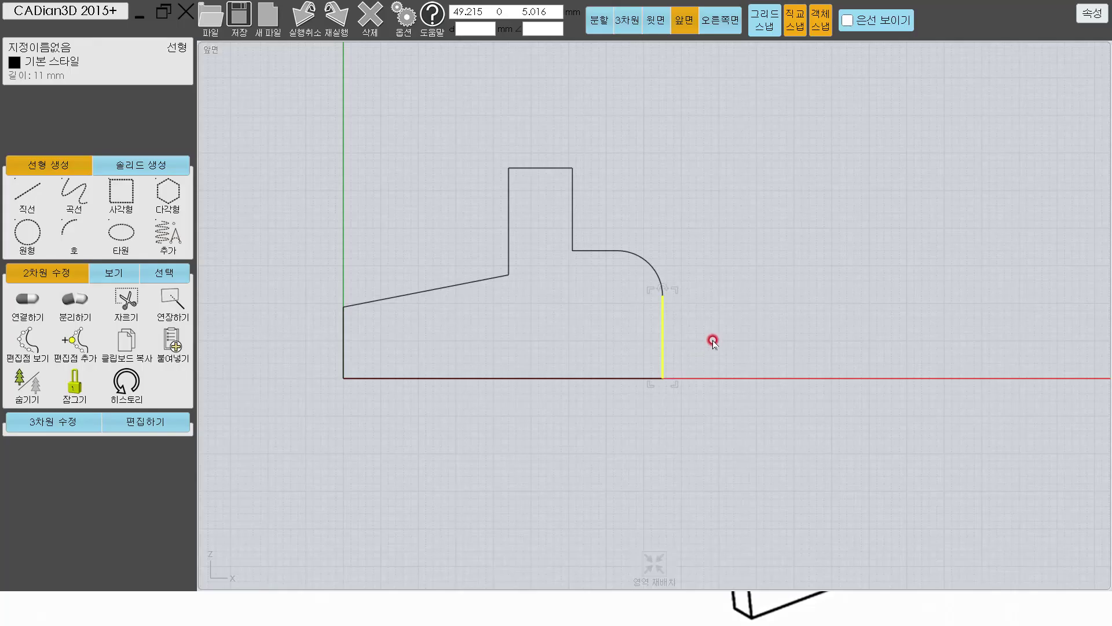
click(45, 418)
click(126, 423)
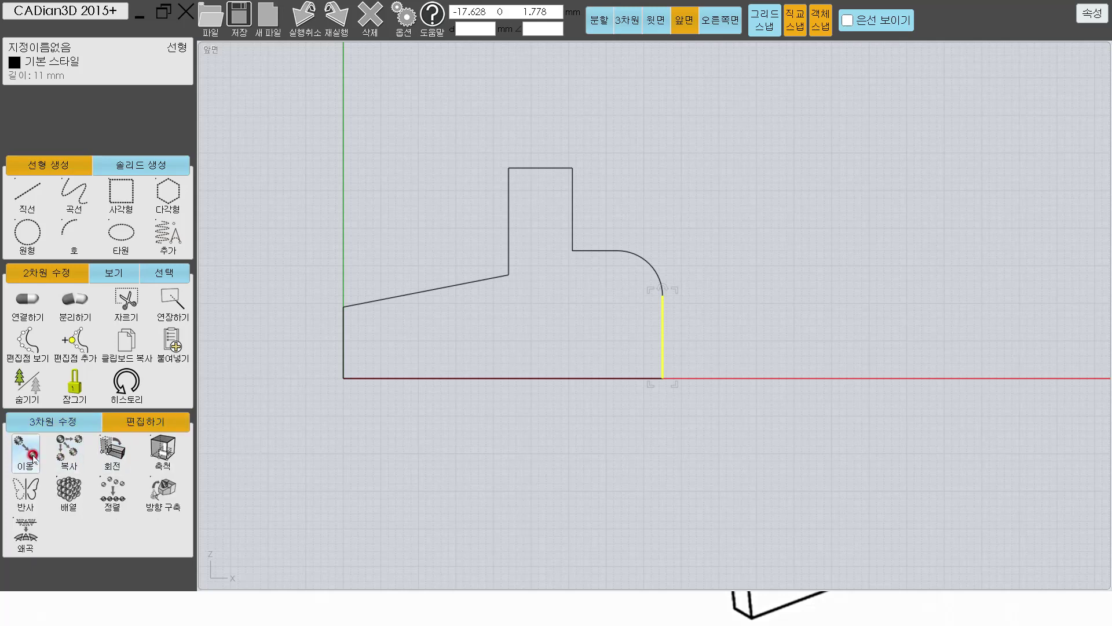
click(51, 421)
click(105, 458)
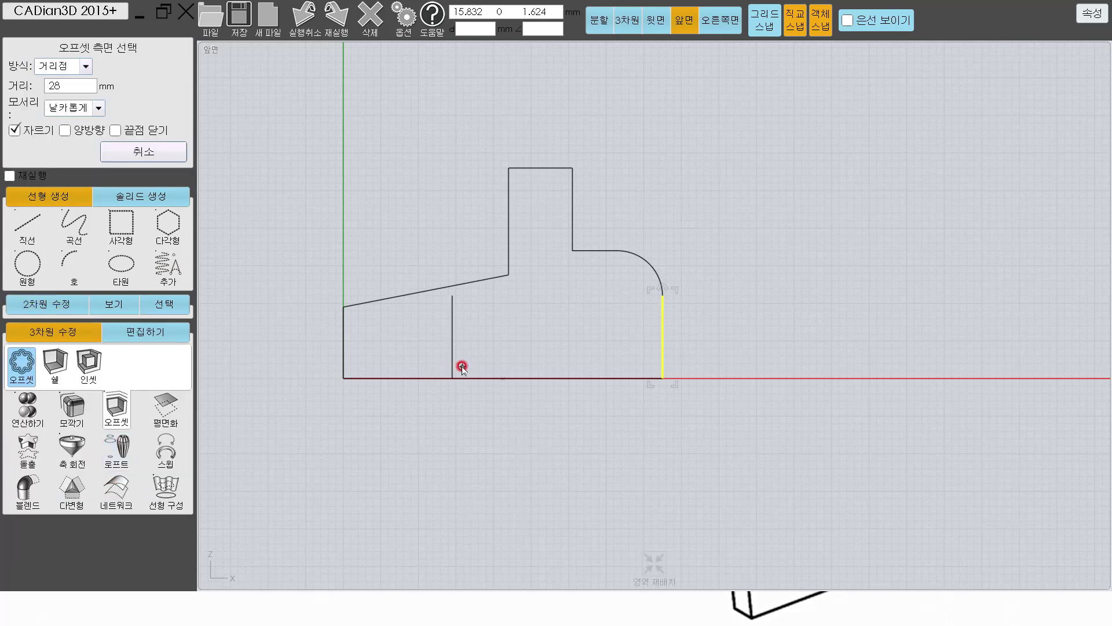
text(7.5)
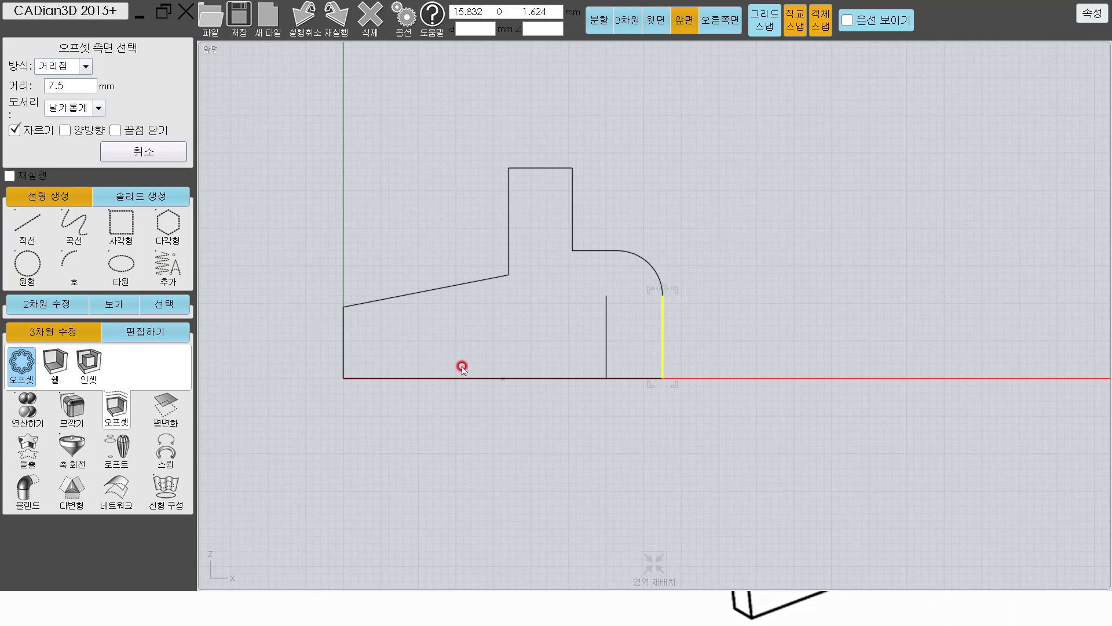
click(510, 322)
click(524, 393)
- Offset the new inner vertical line by 18 mm toward the sloped side for the slot's other centre
click(603, 338)
click(603, 339)
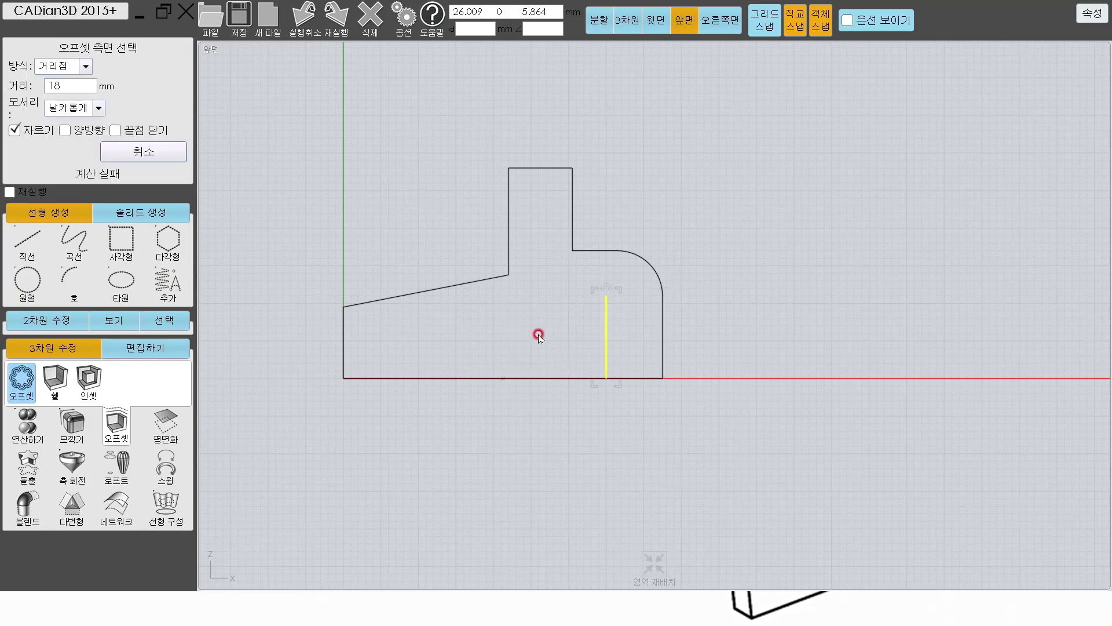
key(Return)
key(Escape)
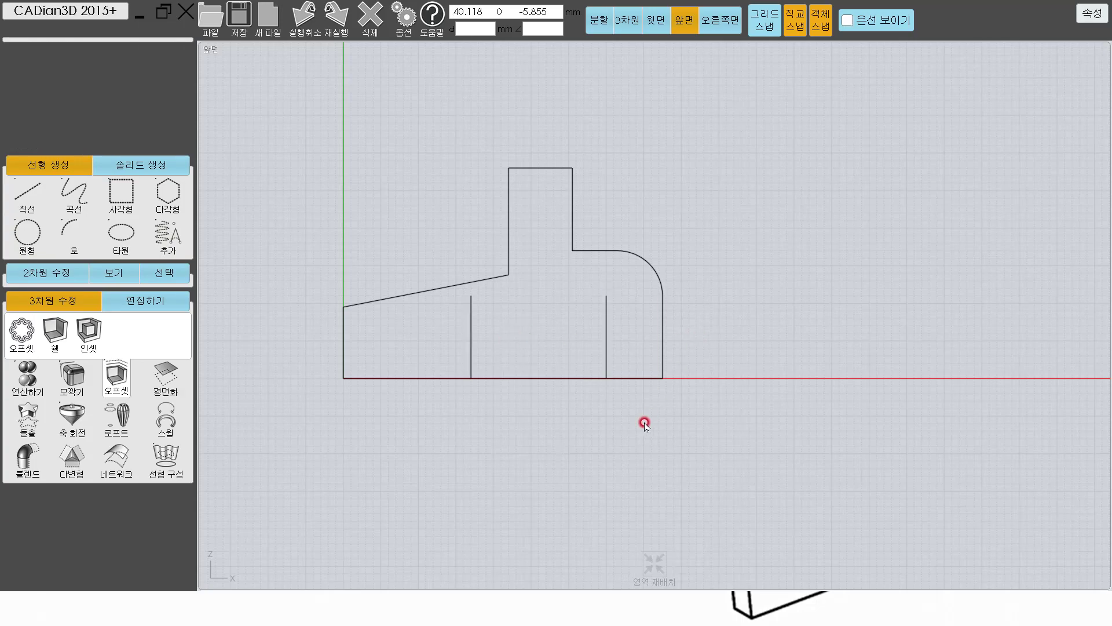
- Offset the profile's bottom edge upward by 6 mm to create the slot's horizontal centre line
key(alt+Tab)
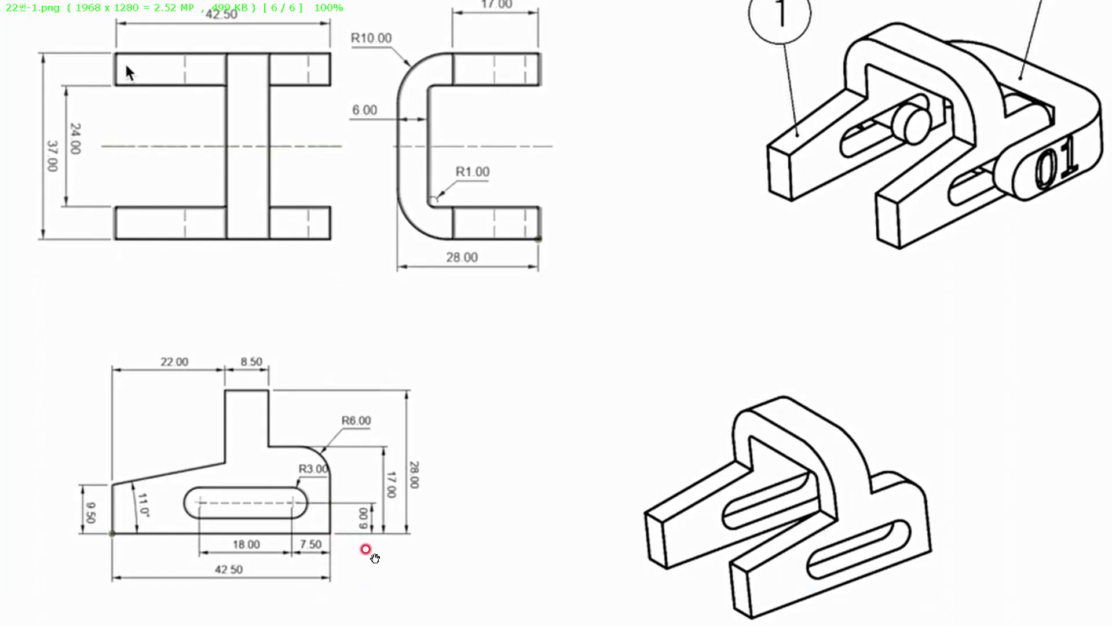
key(alt+Tab)
click(627, 379)
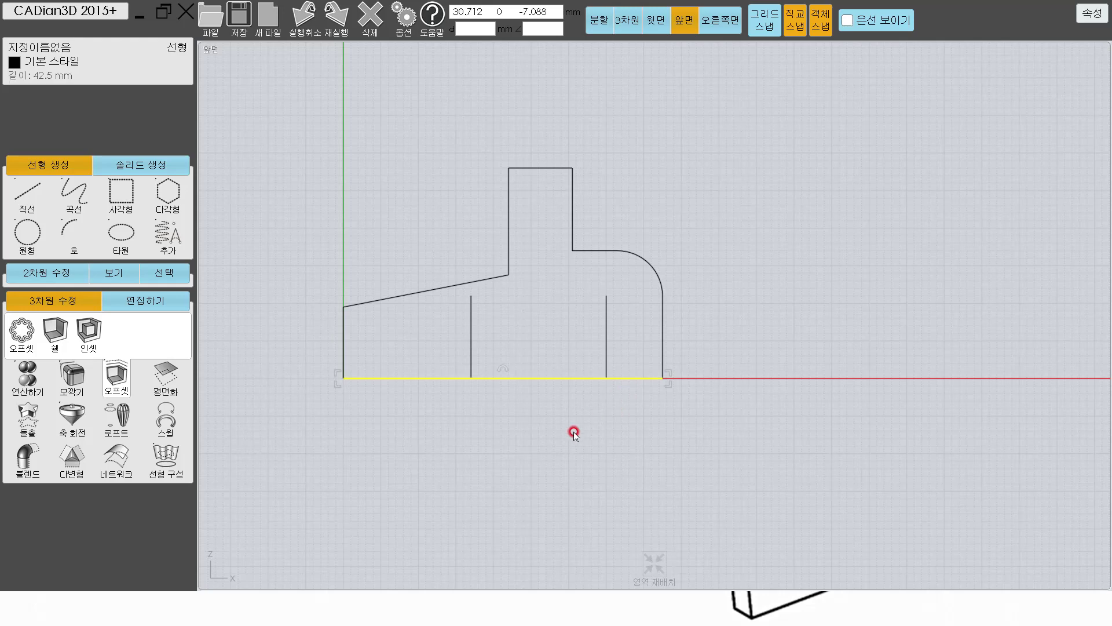
right_click(573, 431)
key(Return)
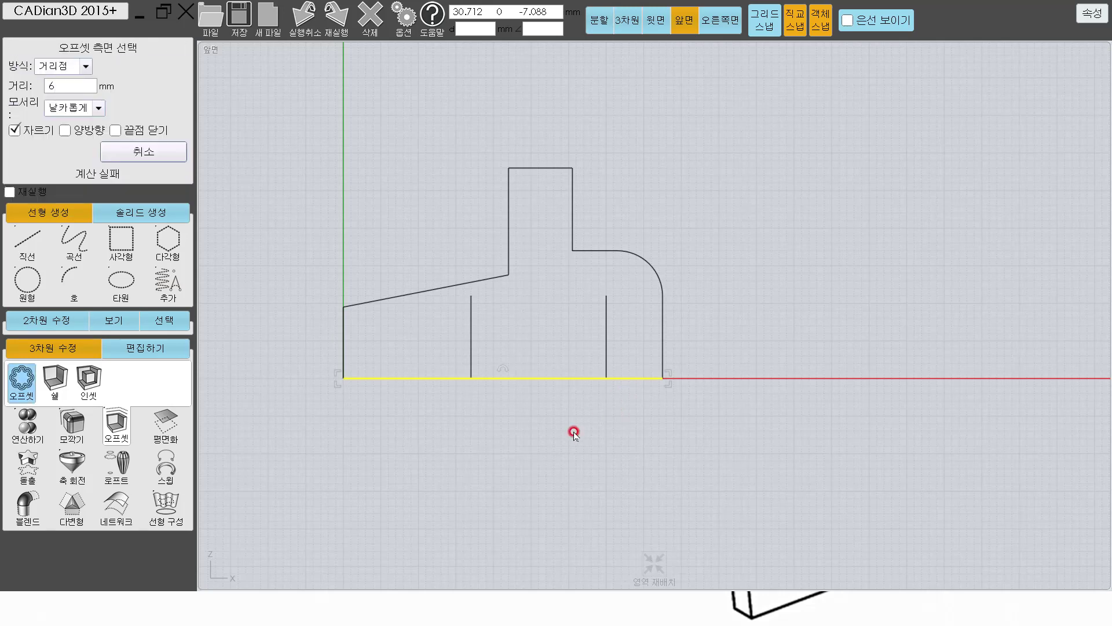
click(629, 346)
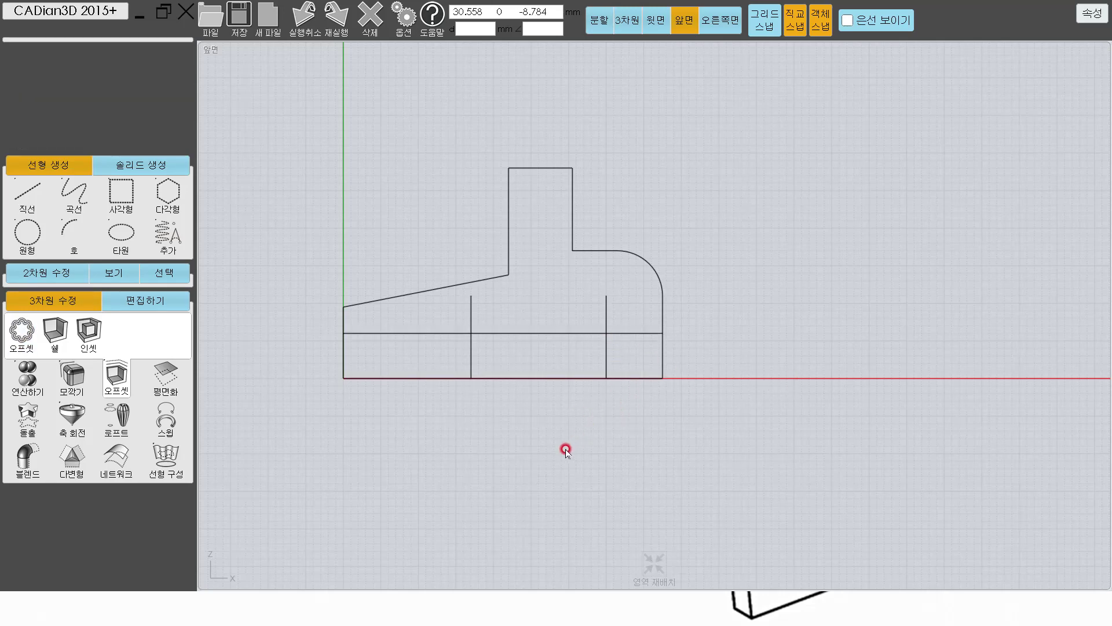
- Draw a 3 mm radius semicircular arc for the slot end nearer the sloped side, centred on the centre-line intersection
key(alt+Tab)
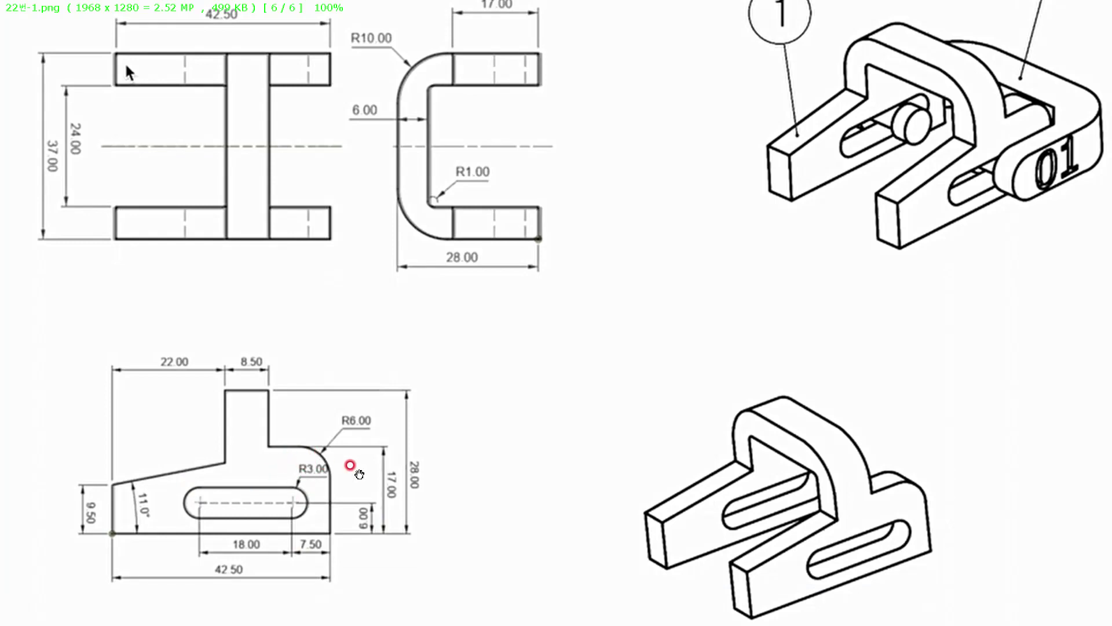
key(alt+Tab)
scroll(434, 360, up, 2)
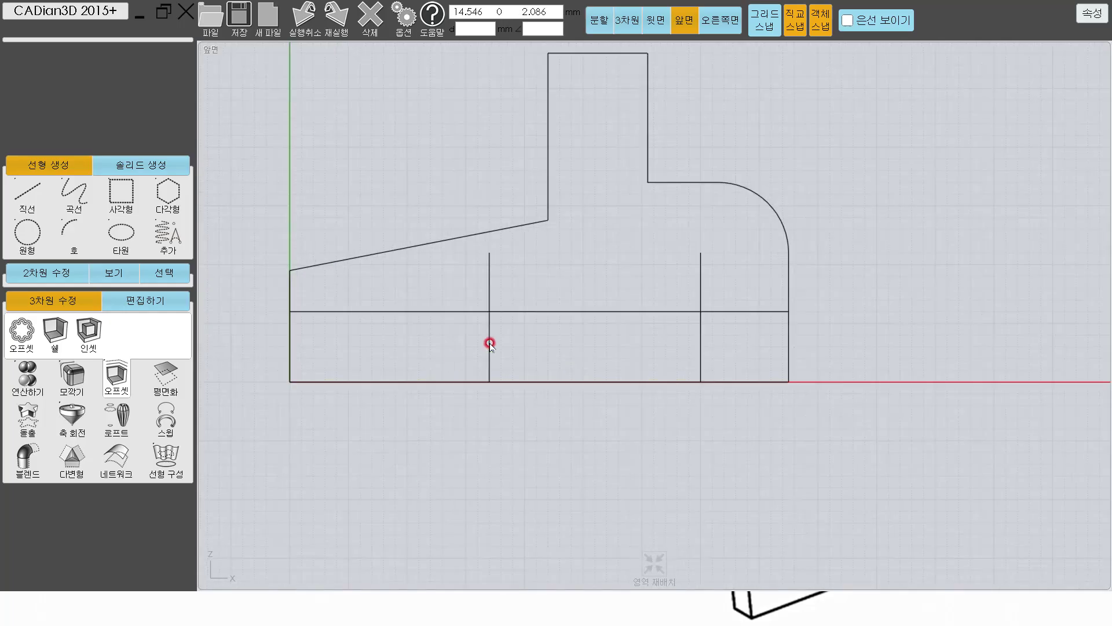
click(69, 233)
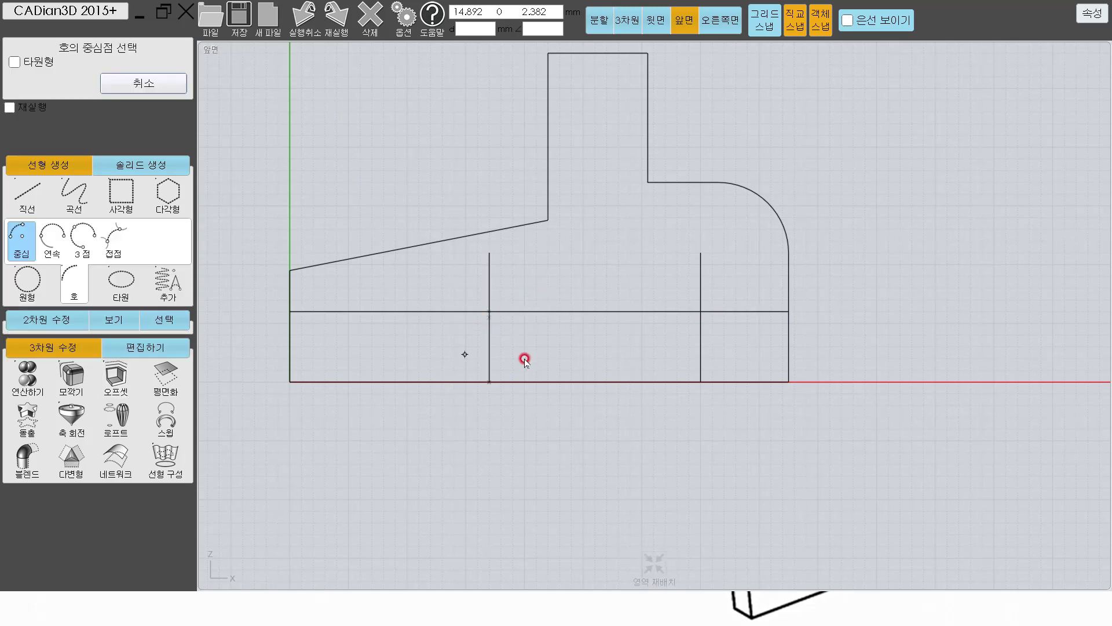
click(489, 275)
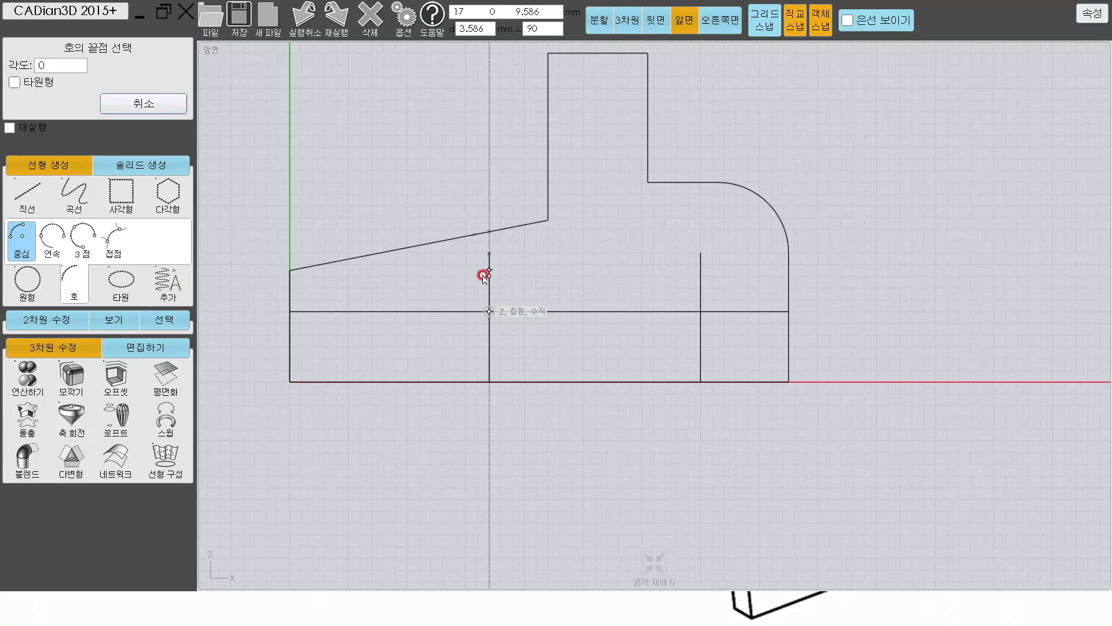
click(484, 343)
- Draw the opposite slot end as a 3 mm radius, 180° arc centred on the intersection nearer the filleted side
right_click(576, 345)
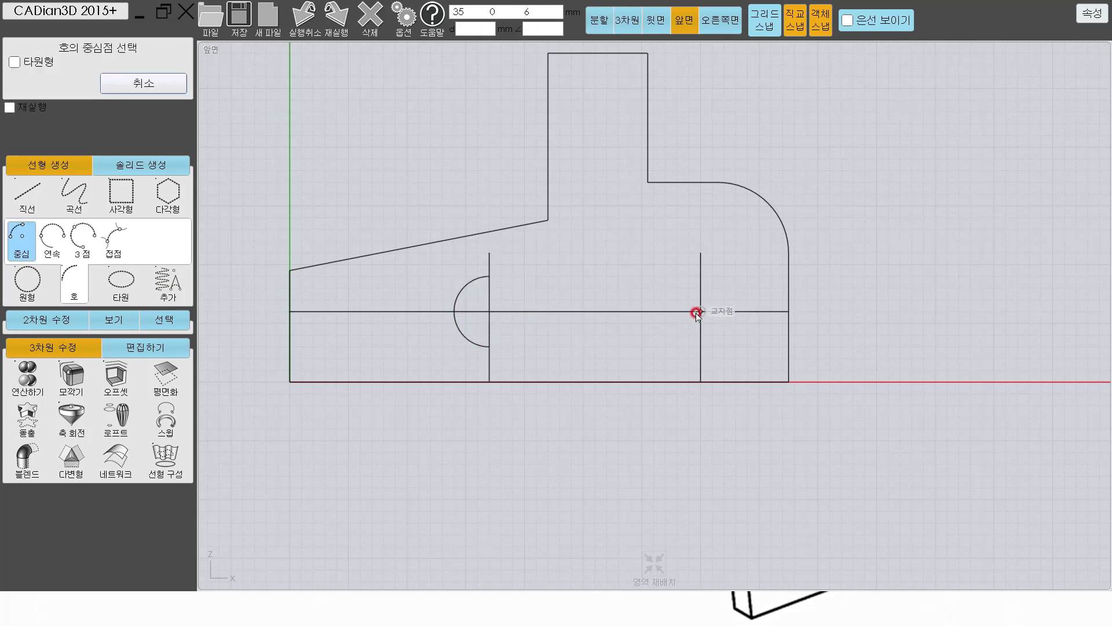
click(698, 312)
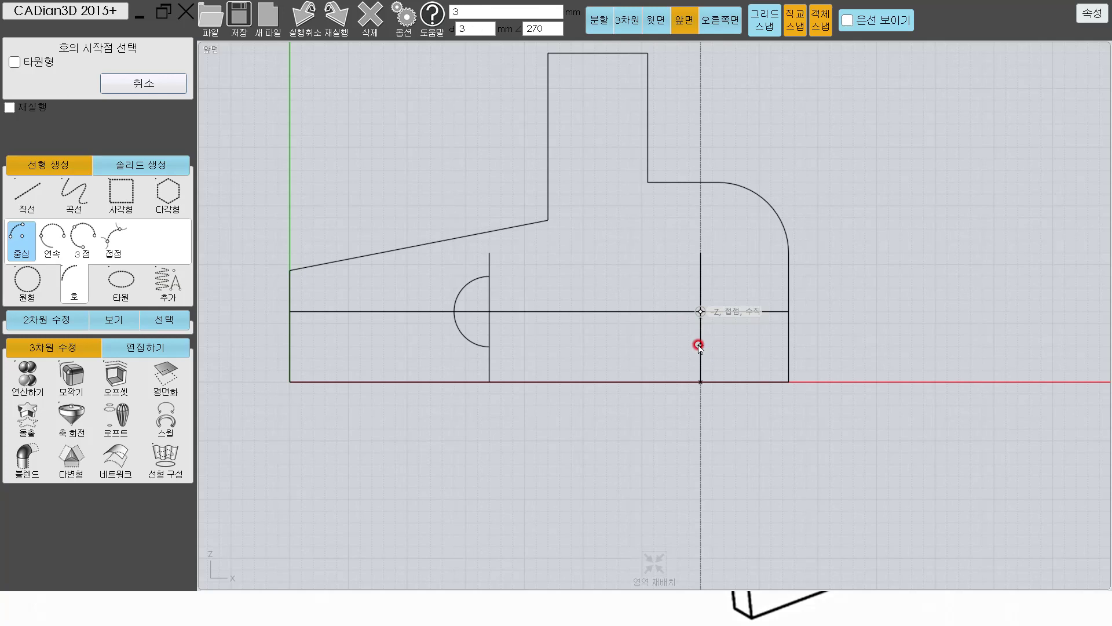
click(701, 359)
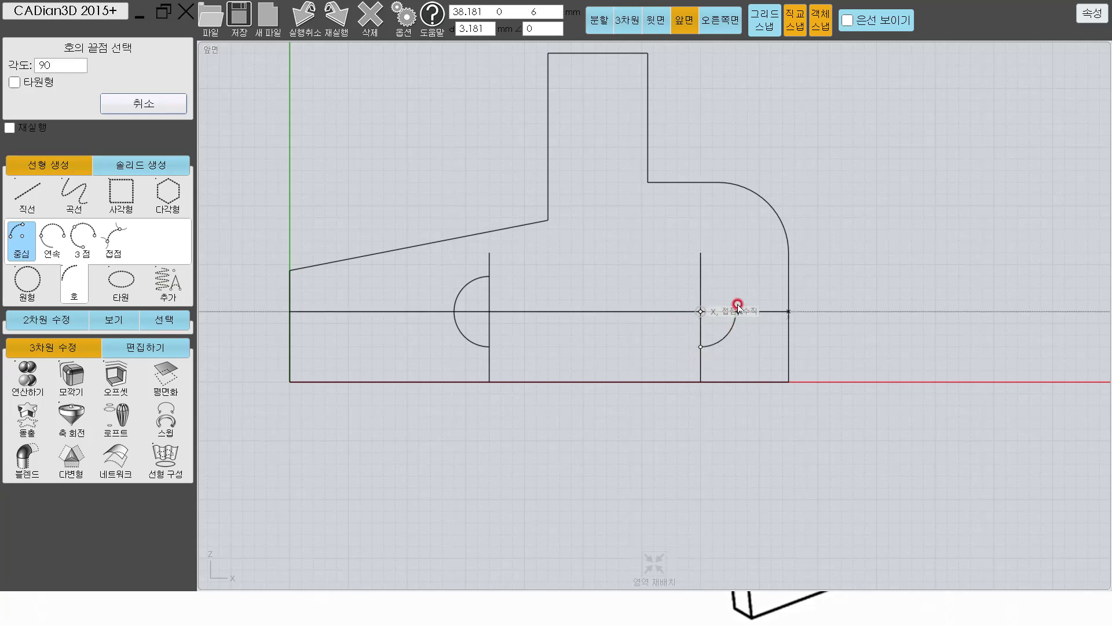
click(701, 276)
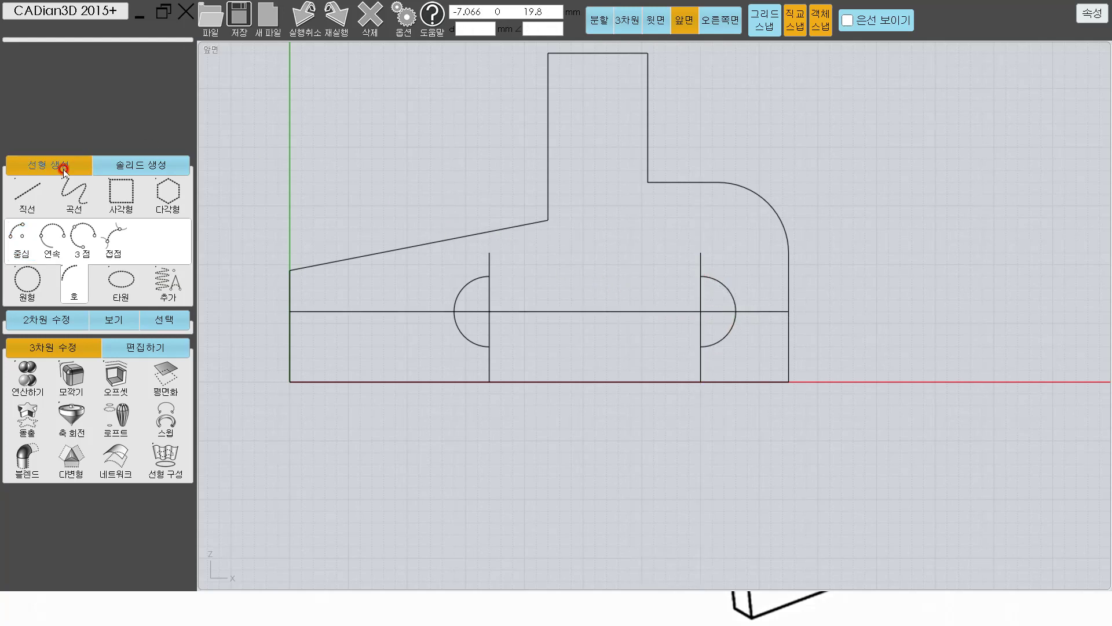
- Join the two slot arcs with horizontal lines across their upper and lower ends, and delete the three construction lines
click(24, 191)
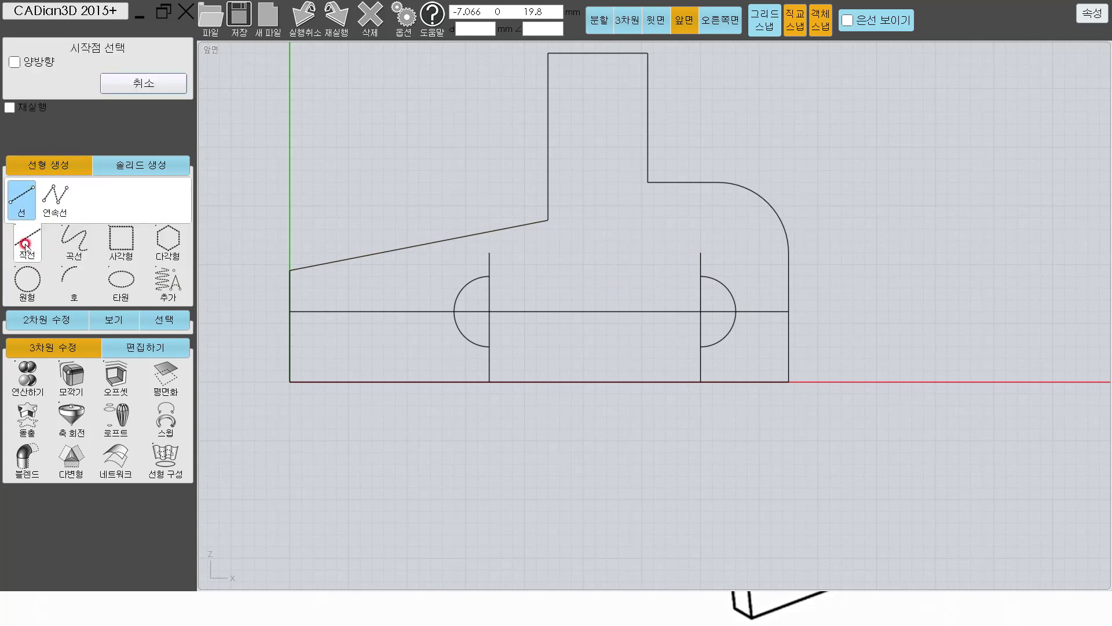
click(489, 276)
click(701, 276)
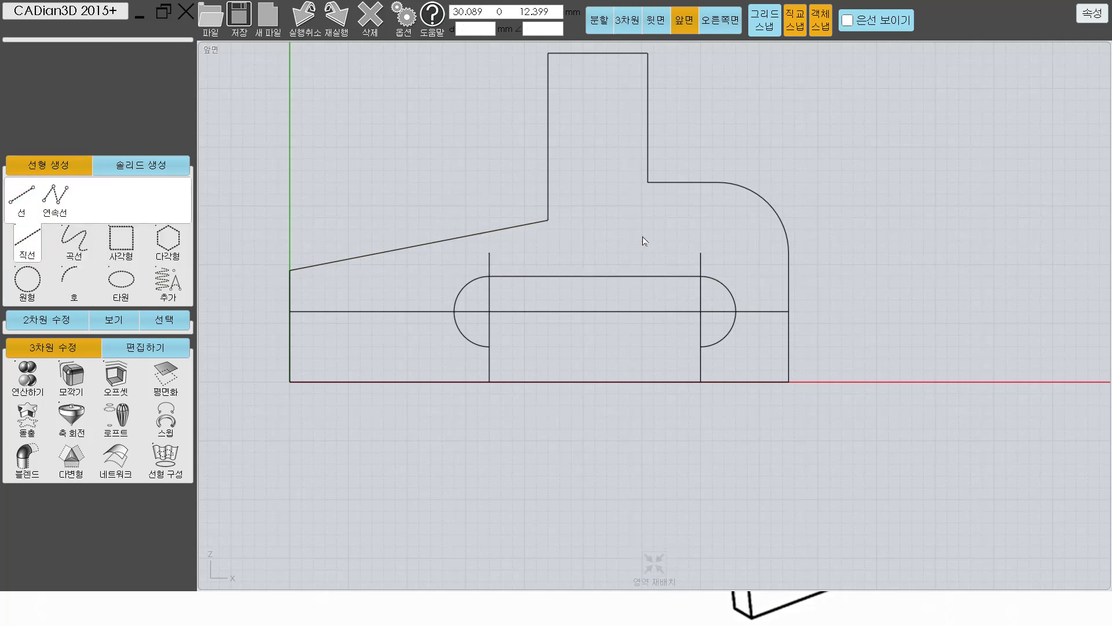
click(489, 347)
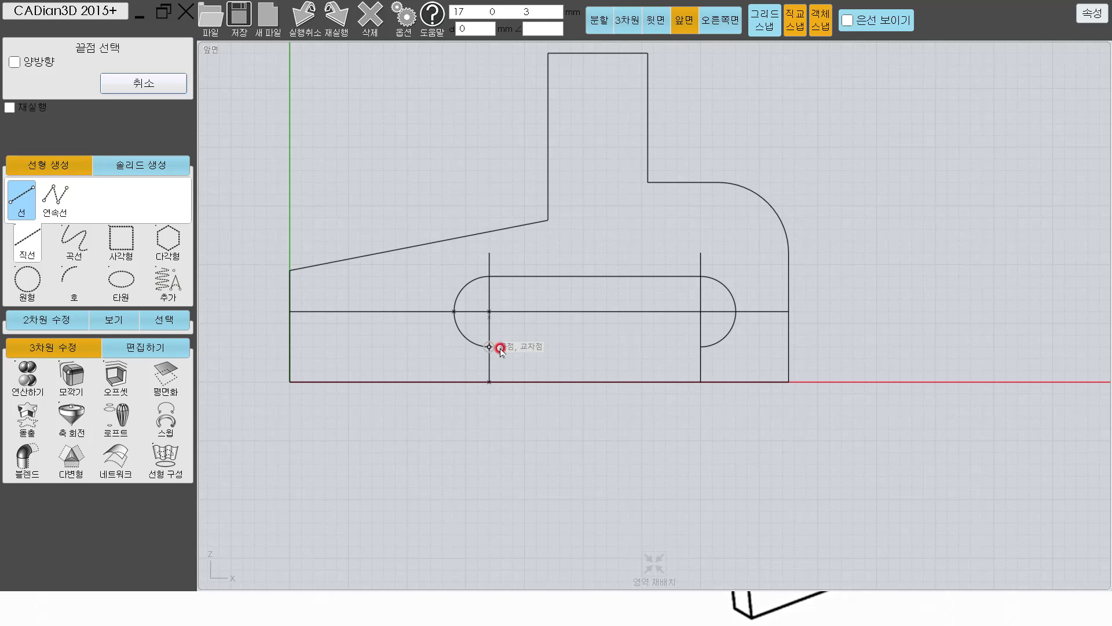
click(699, 347)
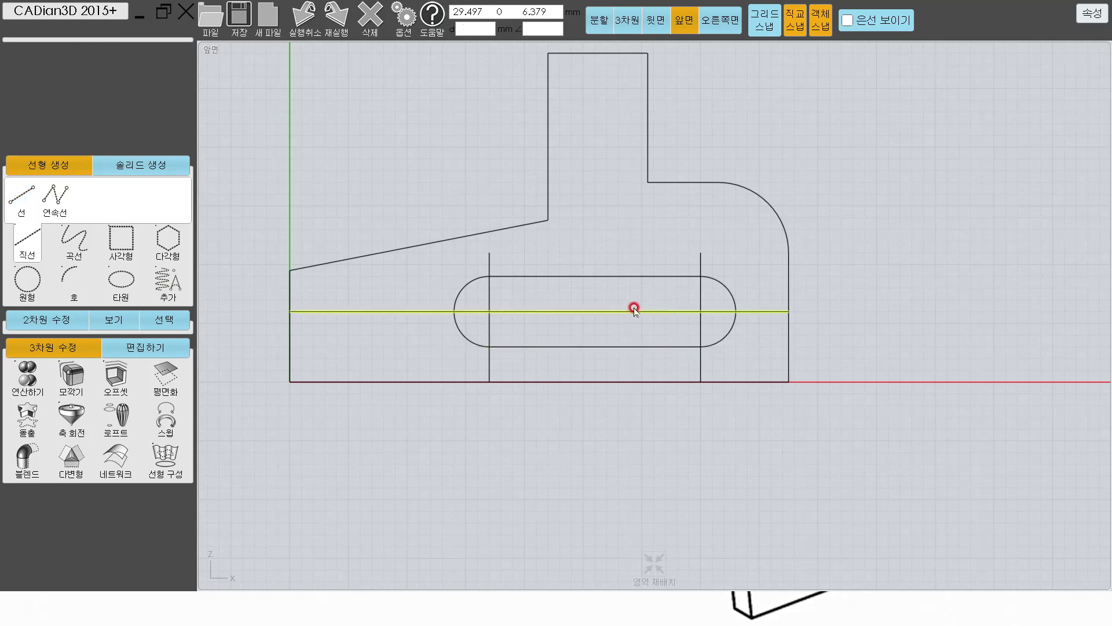
drag(719, 300, 473, 327)
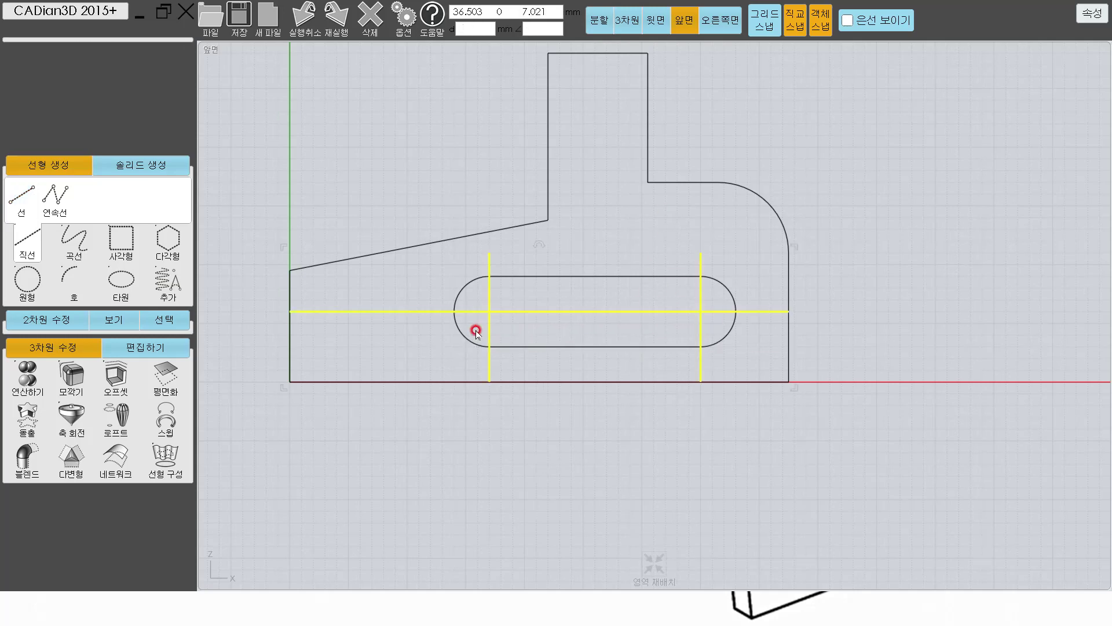
key(Delete)
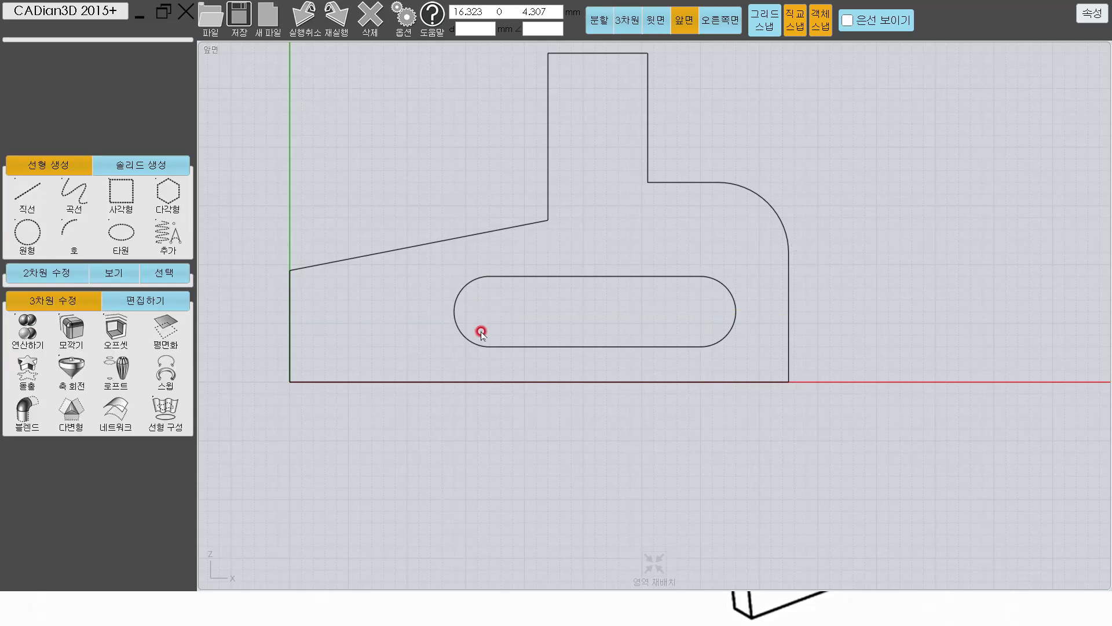
- Extrude the complete outer profile and slot in both directions by a distance of 37/2 mm
key(alt+Tab)
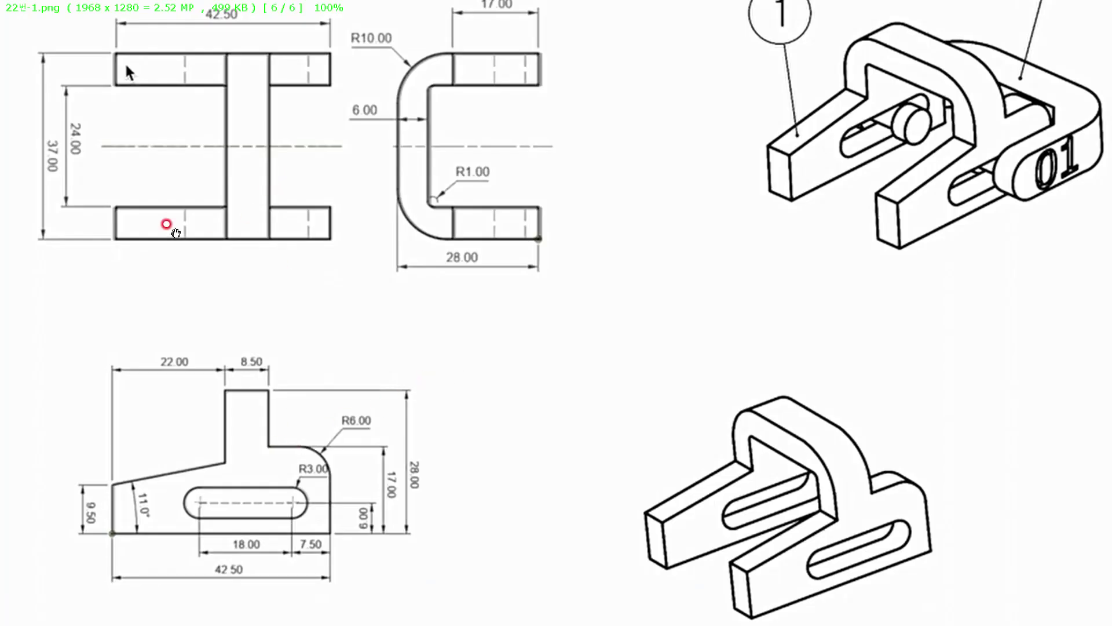
key(alt+Tab)
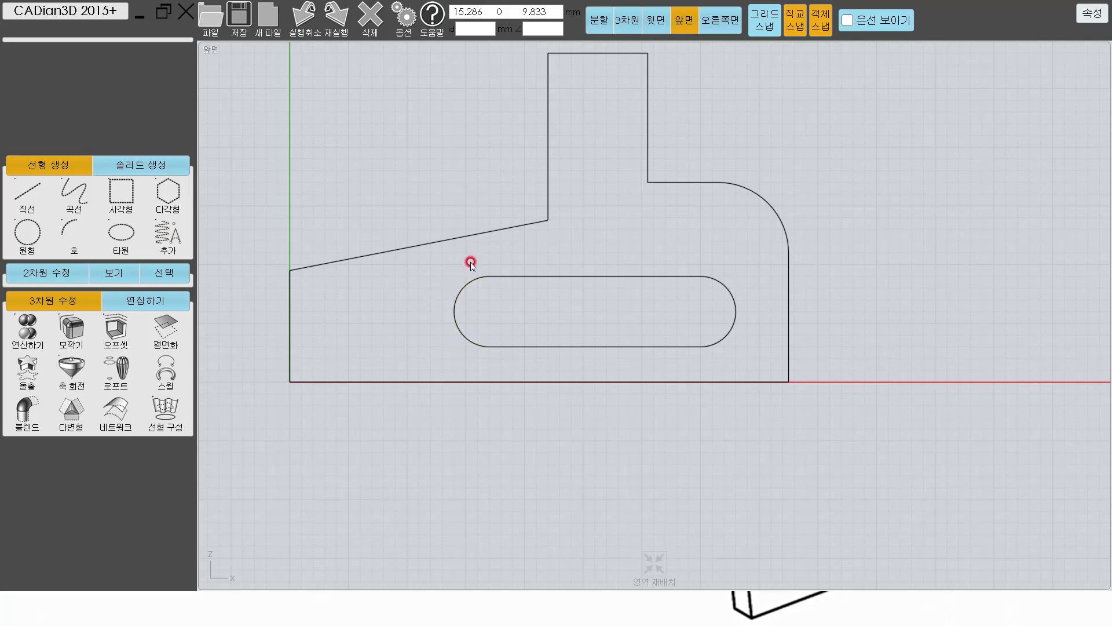
scroll(540, 331, down, 3)
drag(350, 154, 770, 422)
click(623, 20)
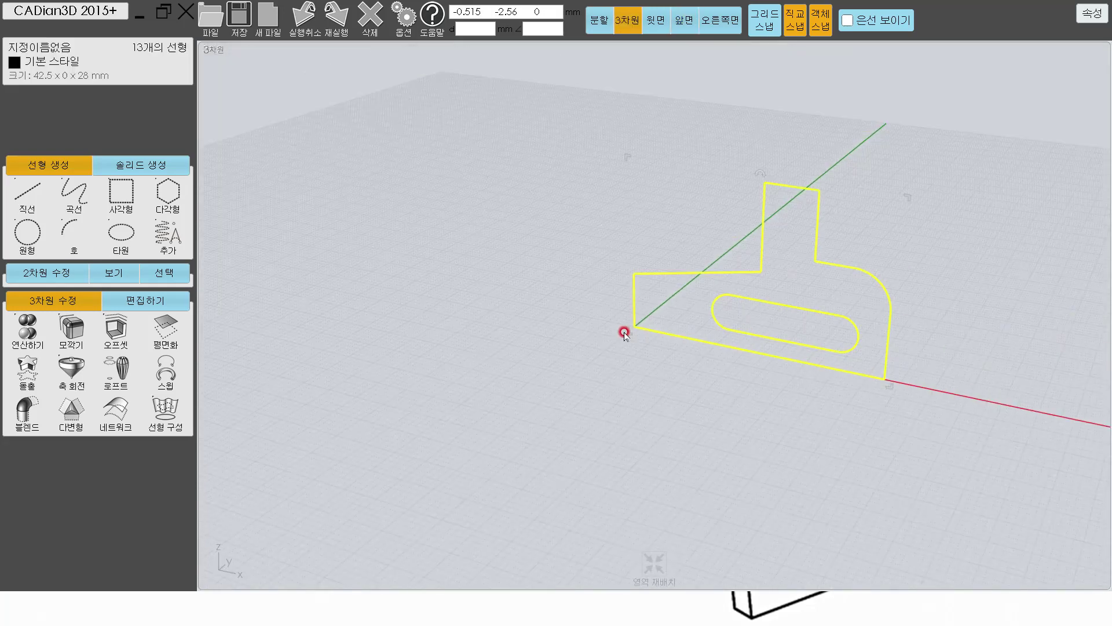
mouse_move(606, 347)
right_down()
mouse_move(517, 322)
mouse_move(621, 353)
right_up()
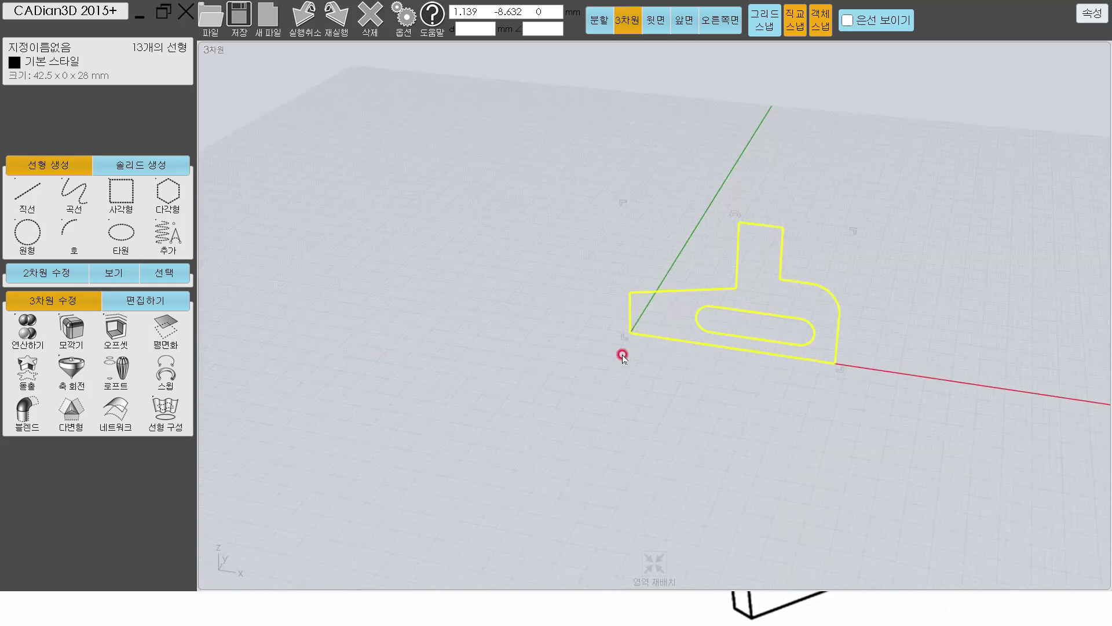
middle_drag(621, 353, 467, 308)
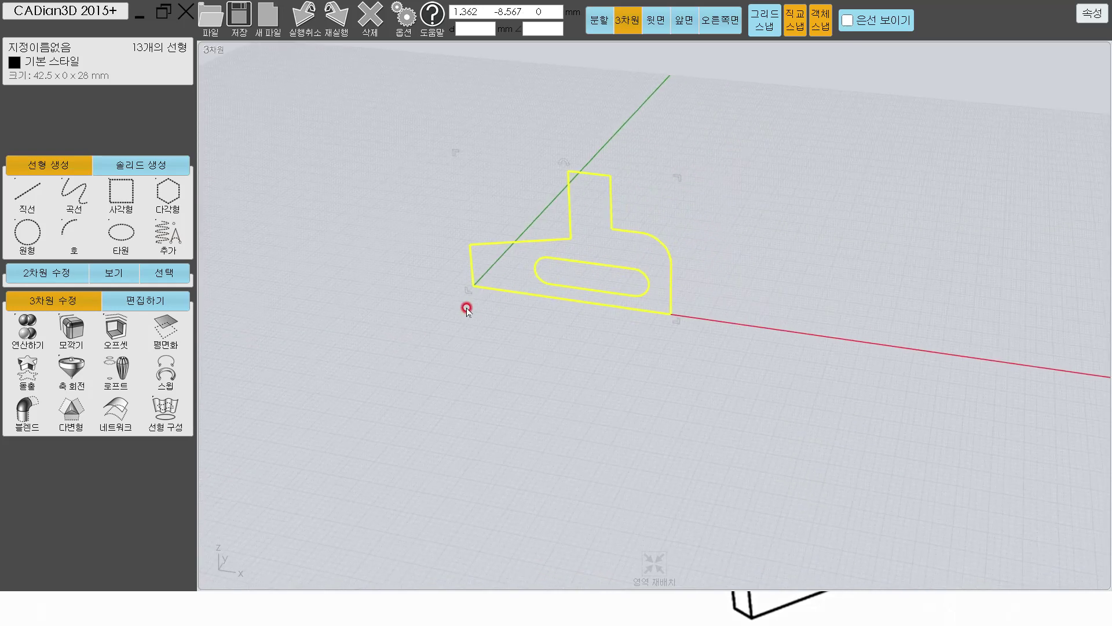
click(42, 301)
click(42, 301)
click(27, 372)
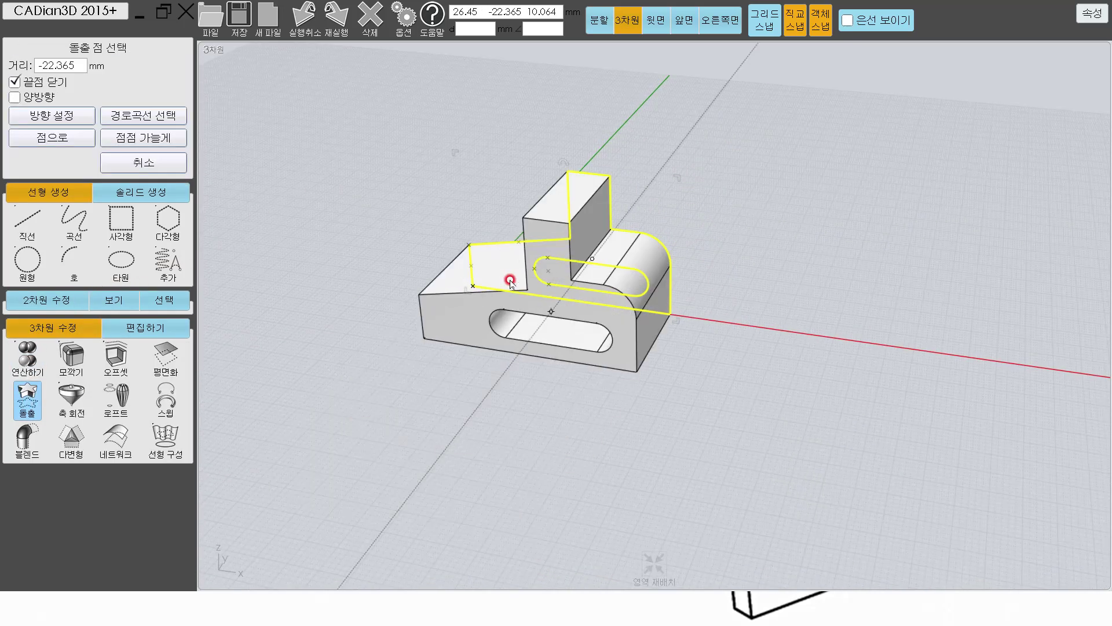
click(15, 99)
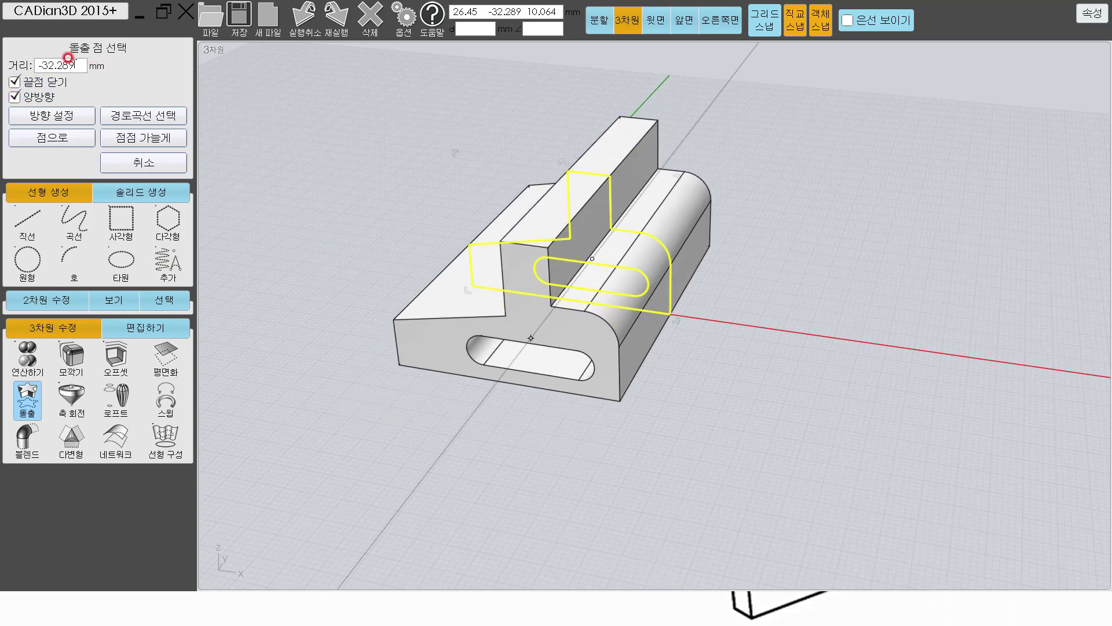
click(73, 65)
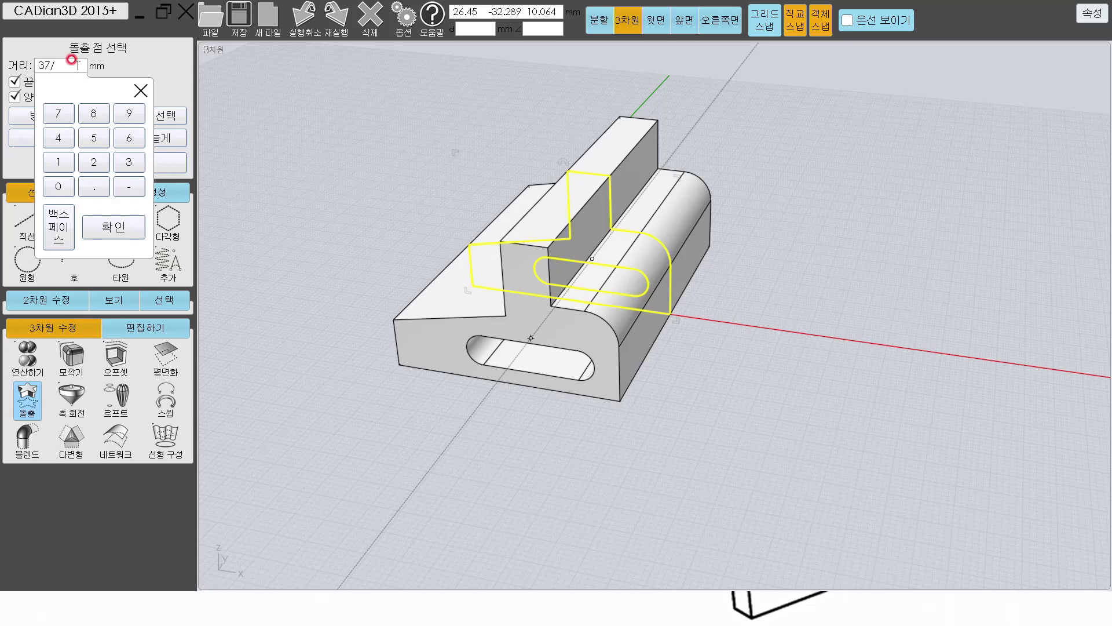
text(37/2)
key(Return)
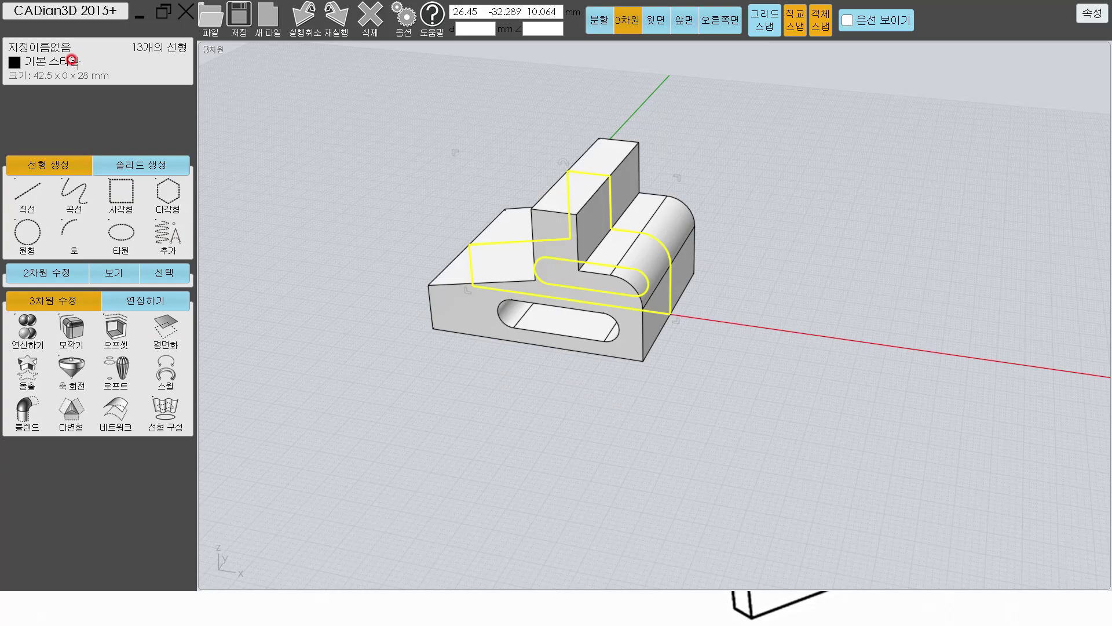
click(385, 239)
- Hide all curve objects so that only the extruded solid is displayed
right_drag(384, 239, 479, 234)
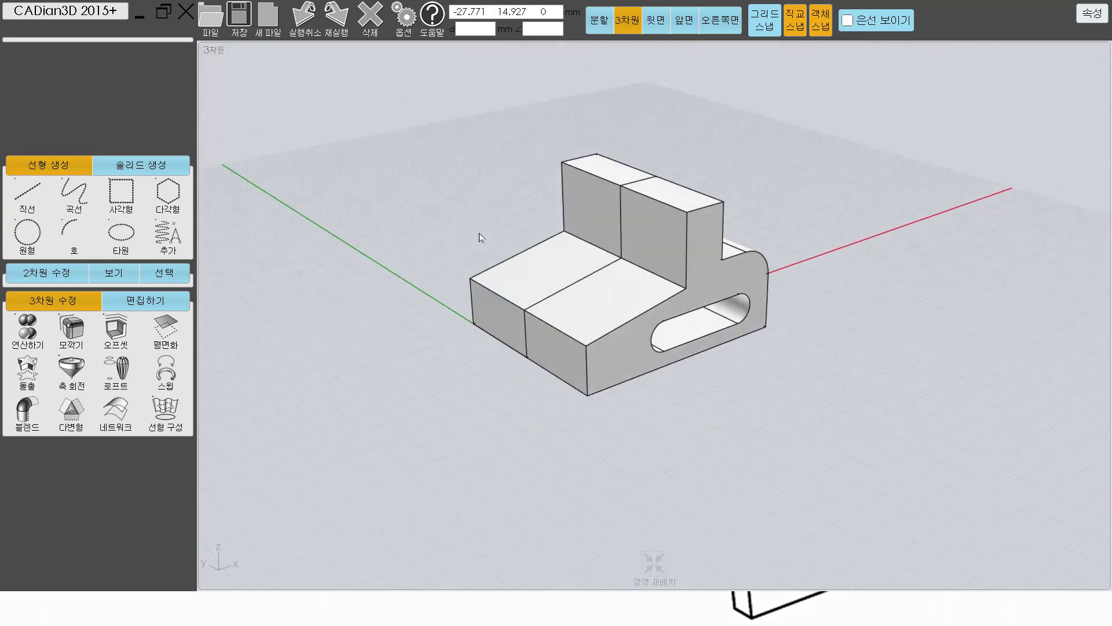
key(alt+Tab)
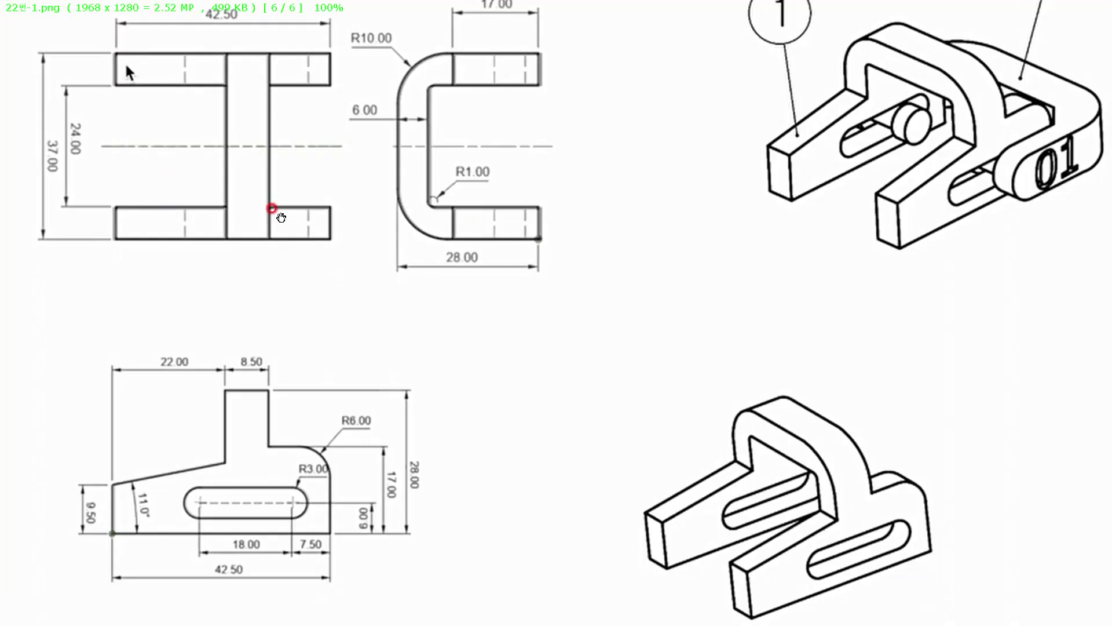
key(alt+Tab)
key(alt+Tab)
key(alt+Tab)
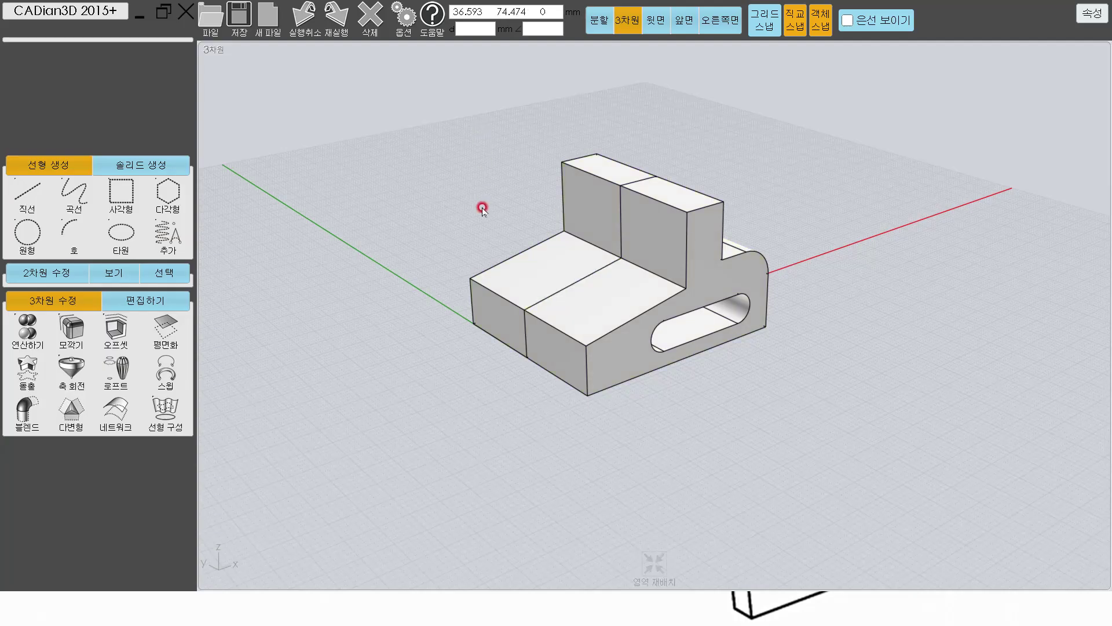
middle_drag(481, 209, 544, 172)
click(1092, 13)
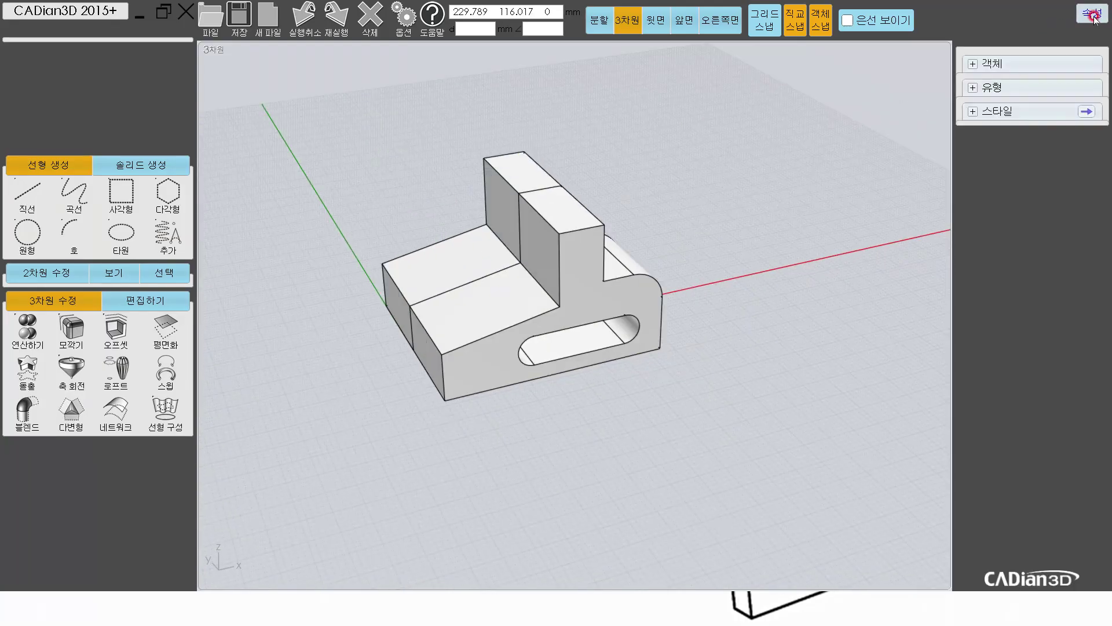
click(973, 87)
click(969, 143)
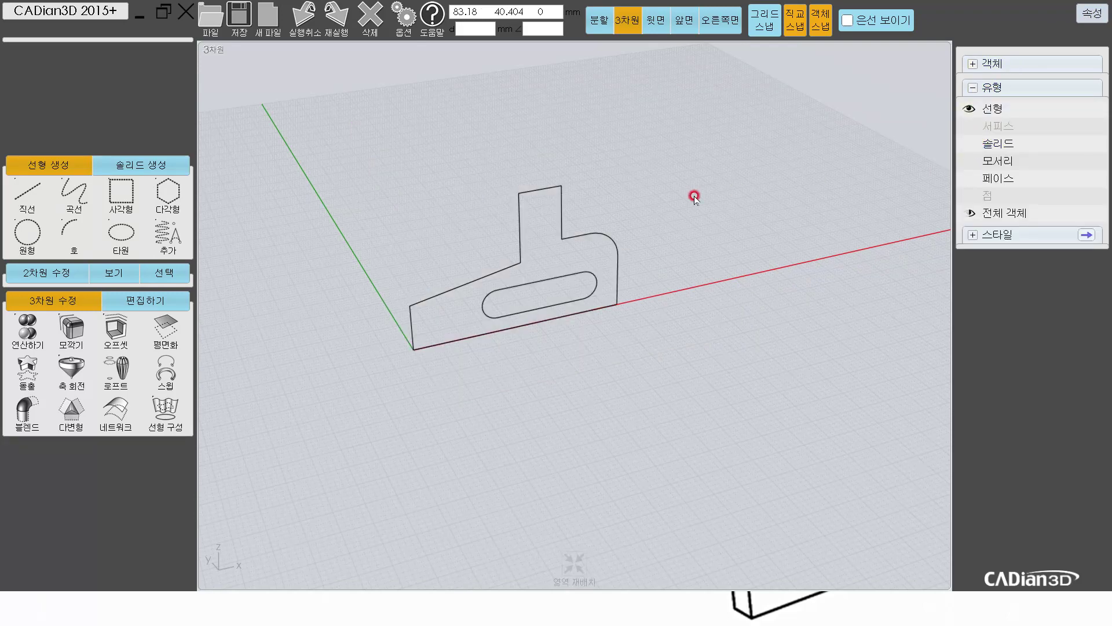
click(969, 109)
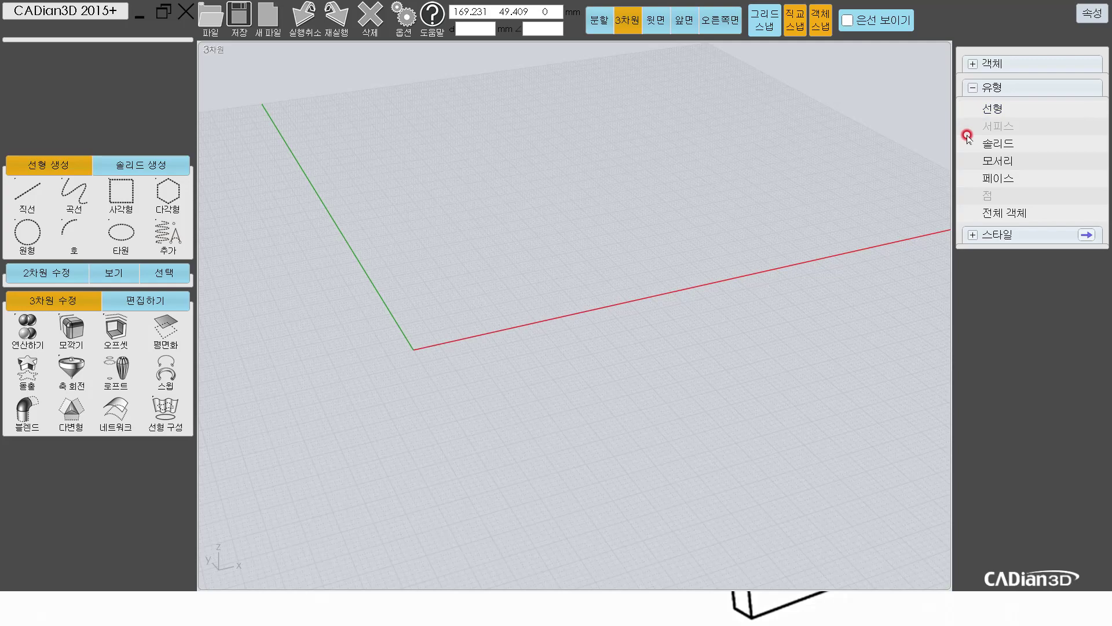
click(968, 142)
- Check the reference drawing's side view for the bracket's wall thickness, corner radii and opening dimensions
mouse_move(693, 204)
right_down()
mouse_move(736, 178)
mouse_move(724, 191)
right_up()
key(alt+Tab)
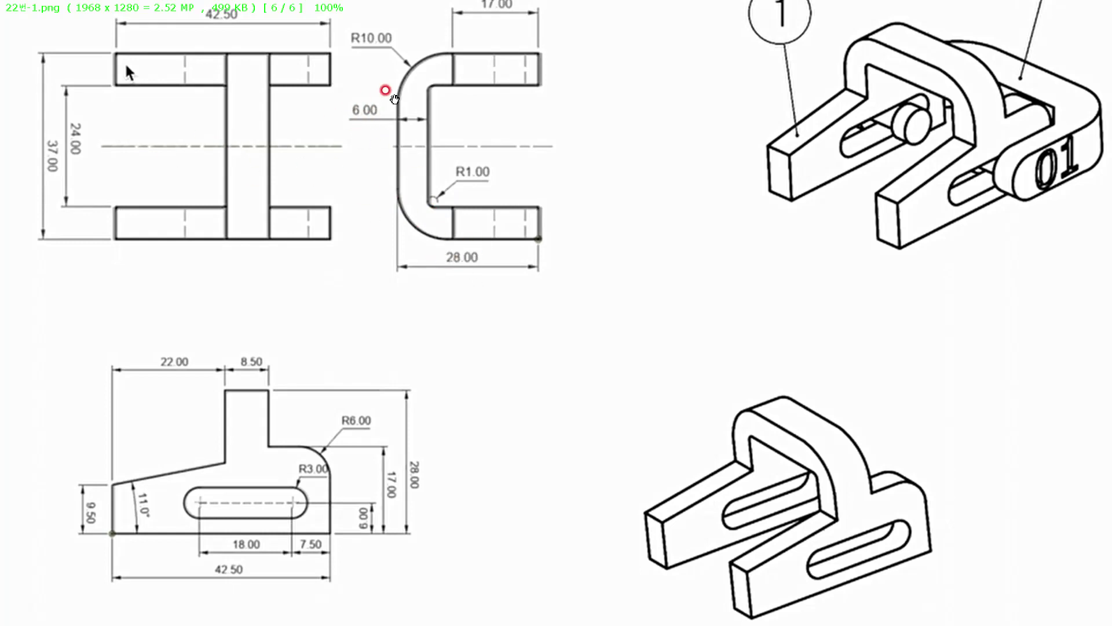
key(alt+Tab)
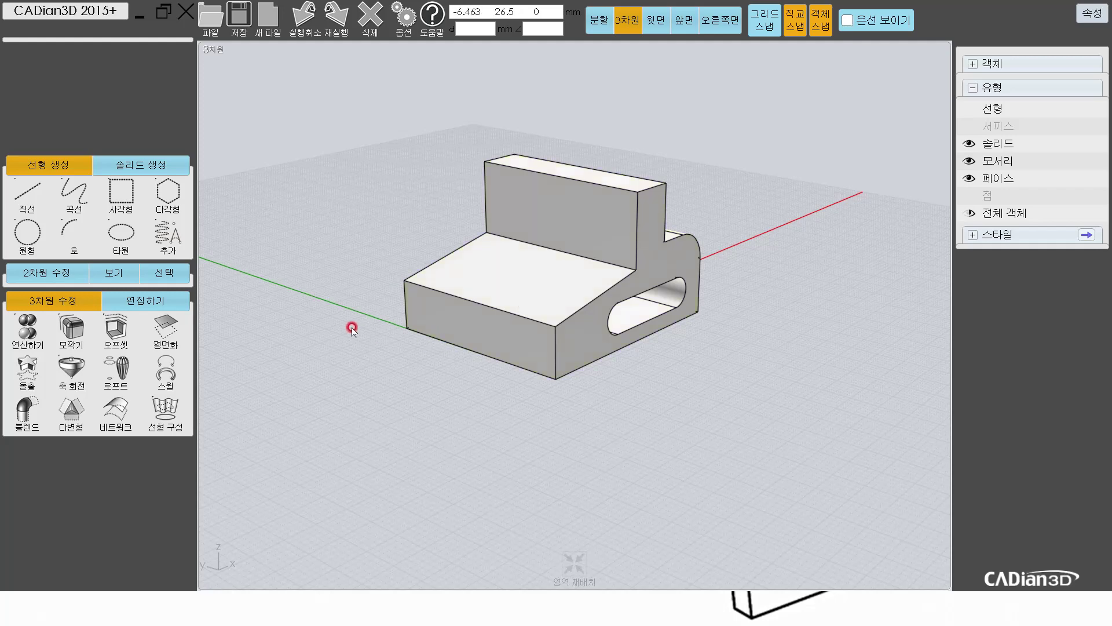
- Draw a rectangle 24 mm wide and 22 mm high in the right-side plane, starting on the solid's lower front edge
click(120, 191)
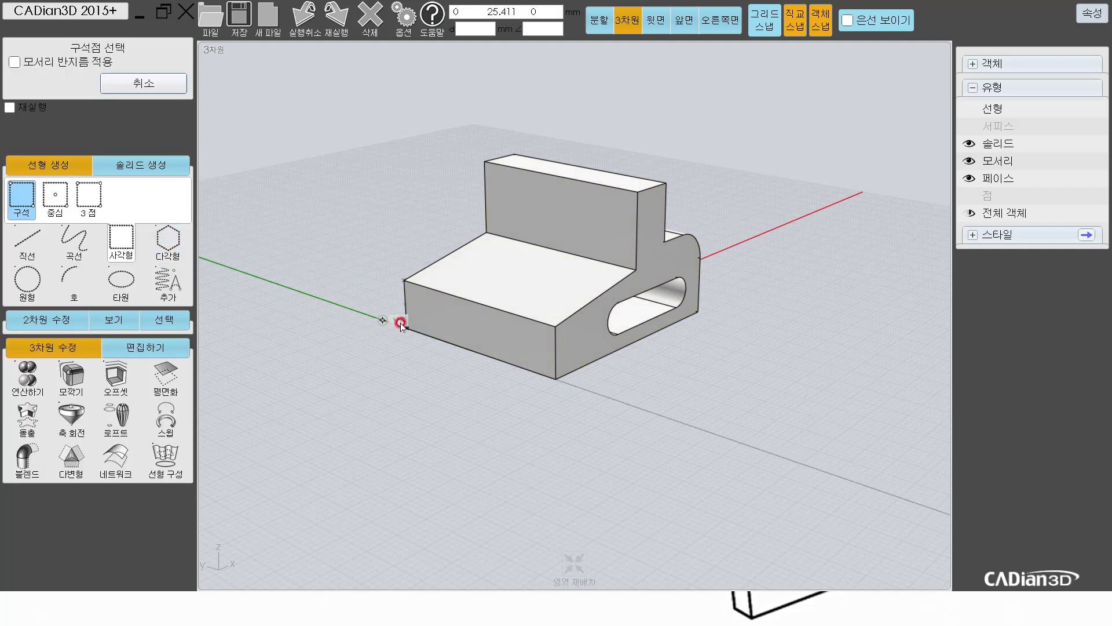
click(435, 335)
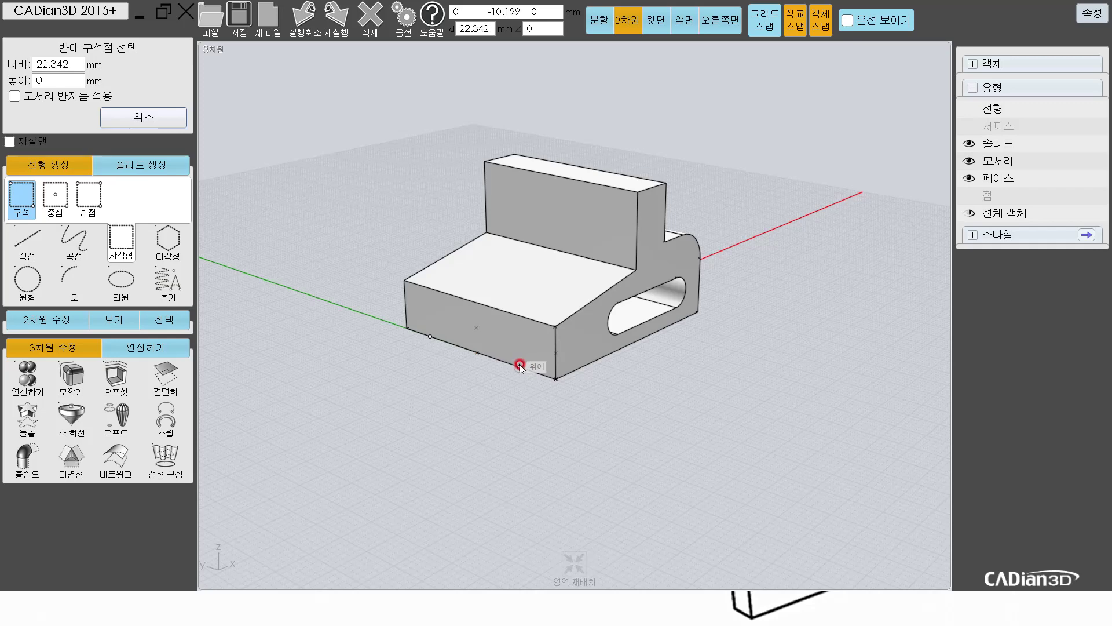
click(599, 20)
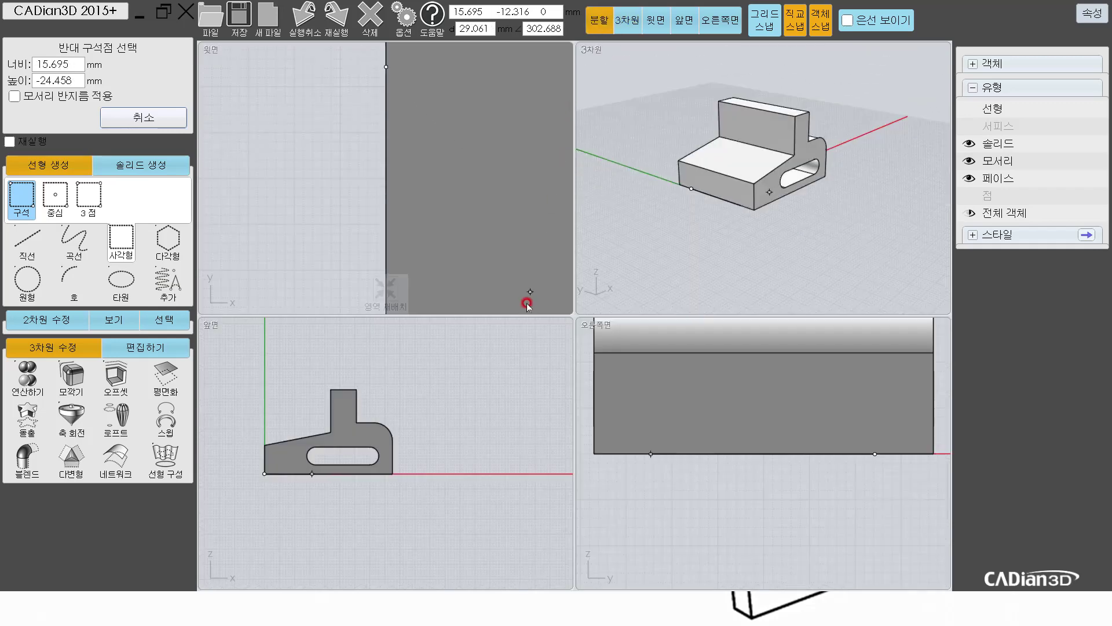
scroll(492, 369, down, 4)
scroll(695, 441, down, 3)
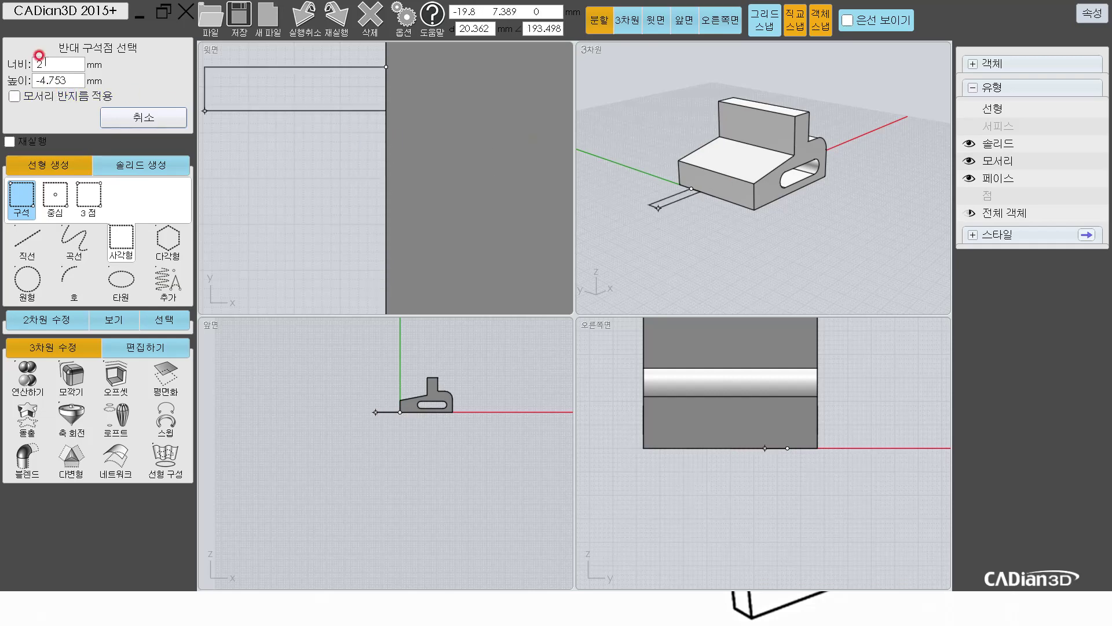
click(38, 58)
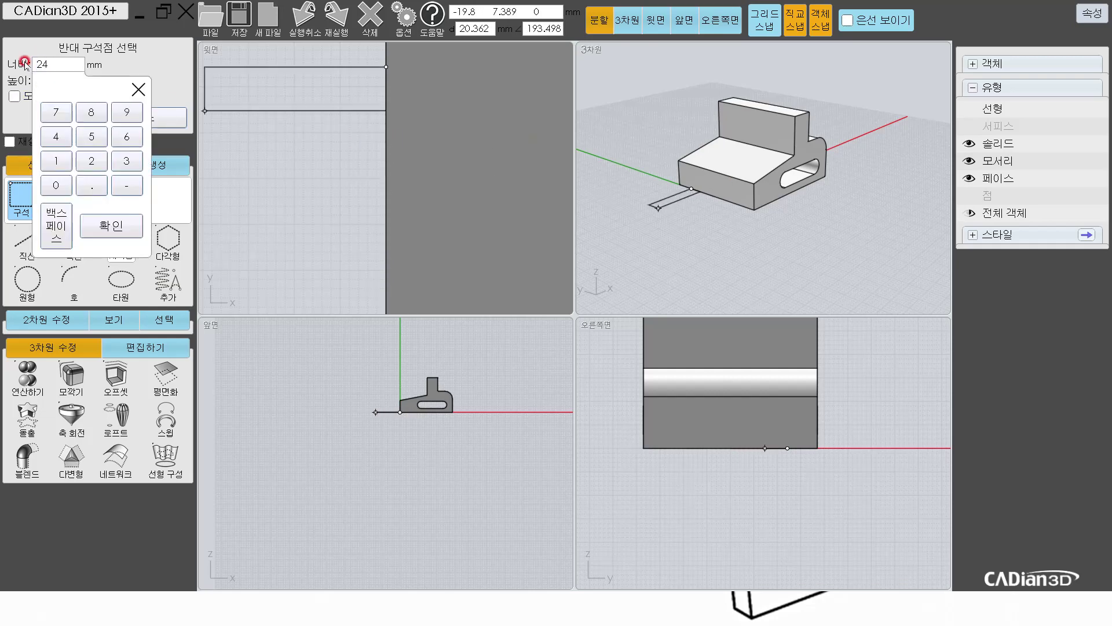
text(24)
key(Return)
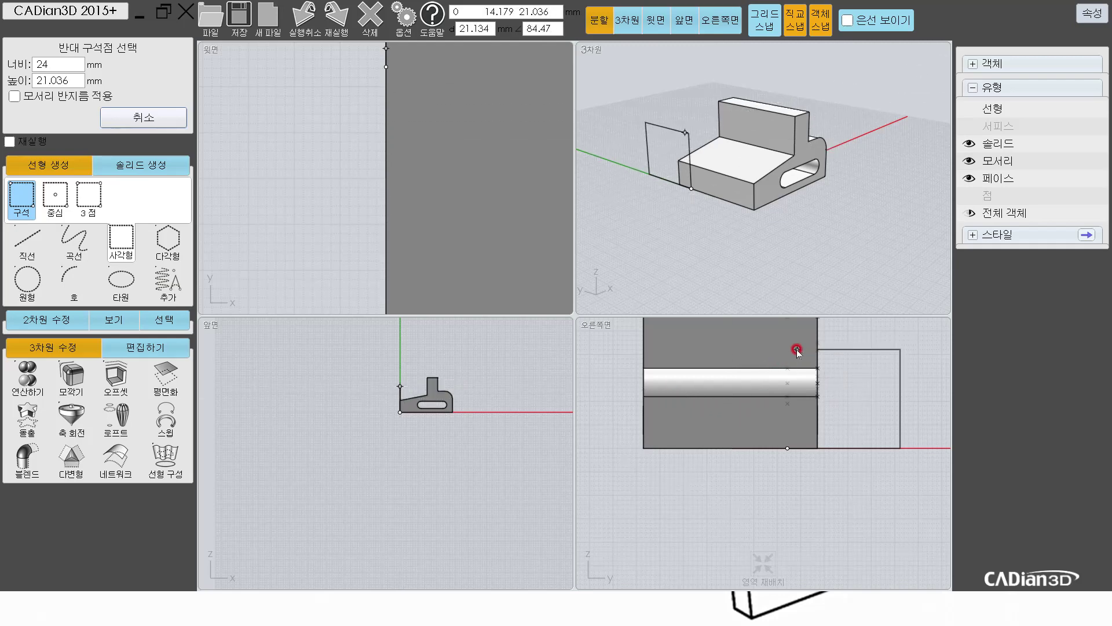
key(Tab)
text(2)
key(Return)
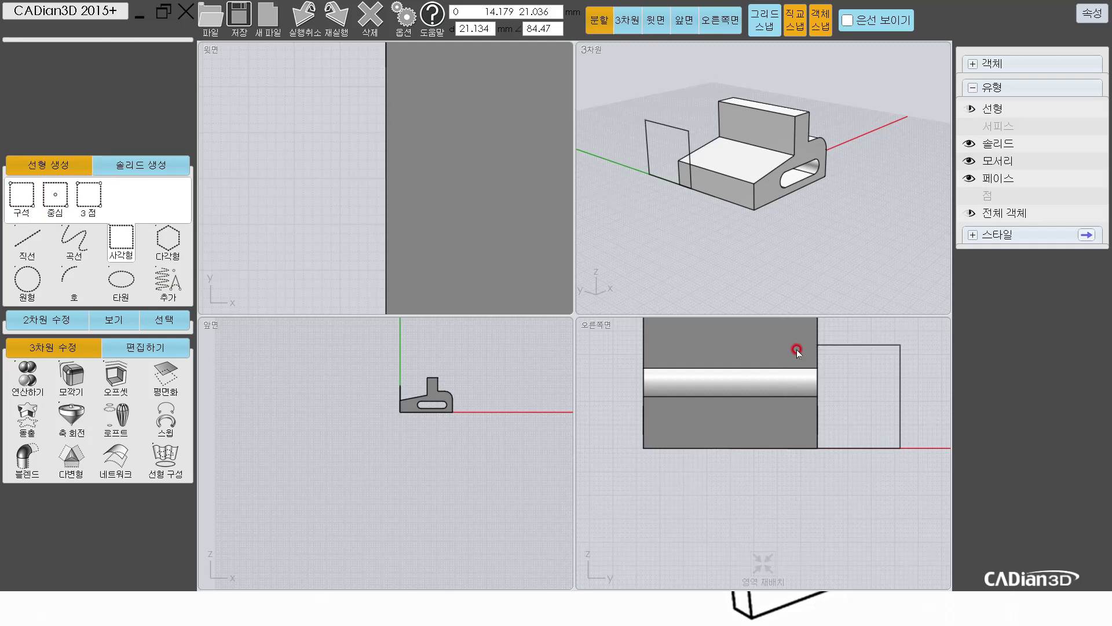
- Move the 24 x 22 mm rectangle by the midpoint of its bottom edge onto the origin
click(900, 381)
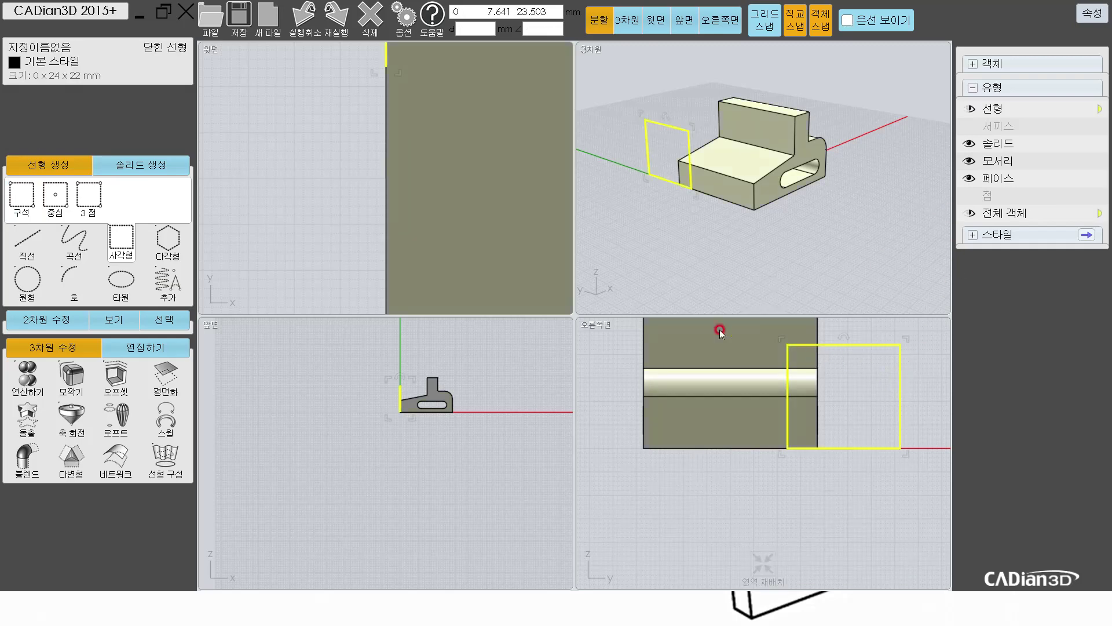
scroll(663, 206, up, 3)
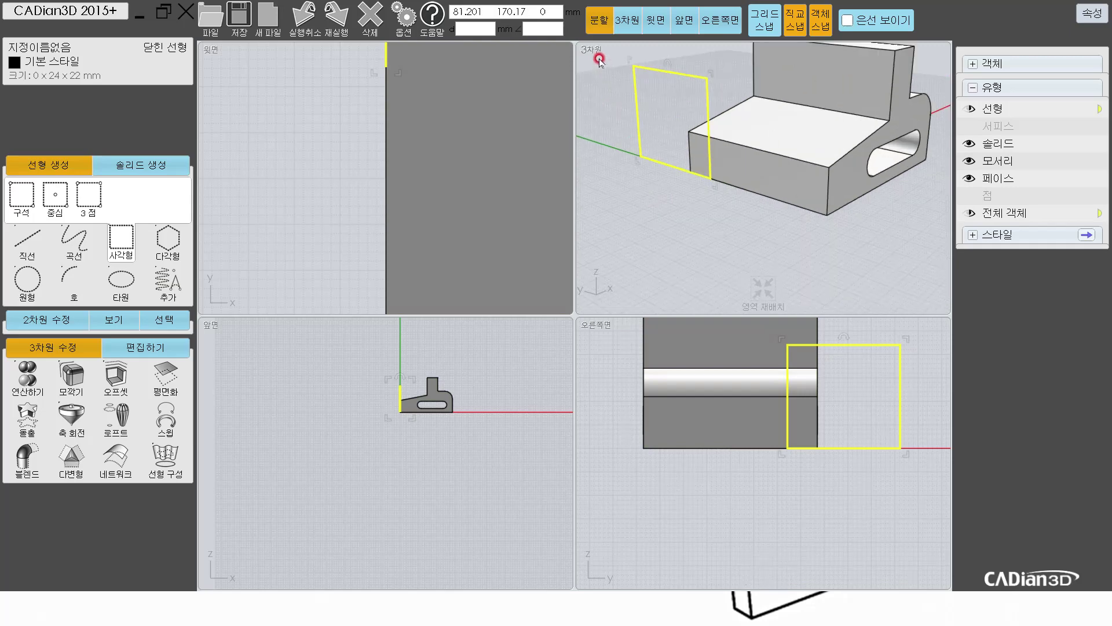
click(627, 20)
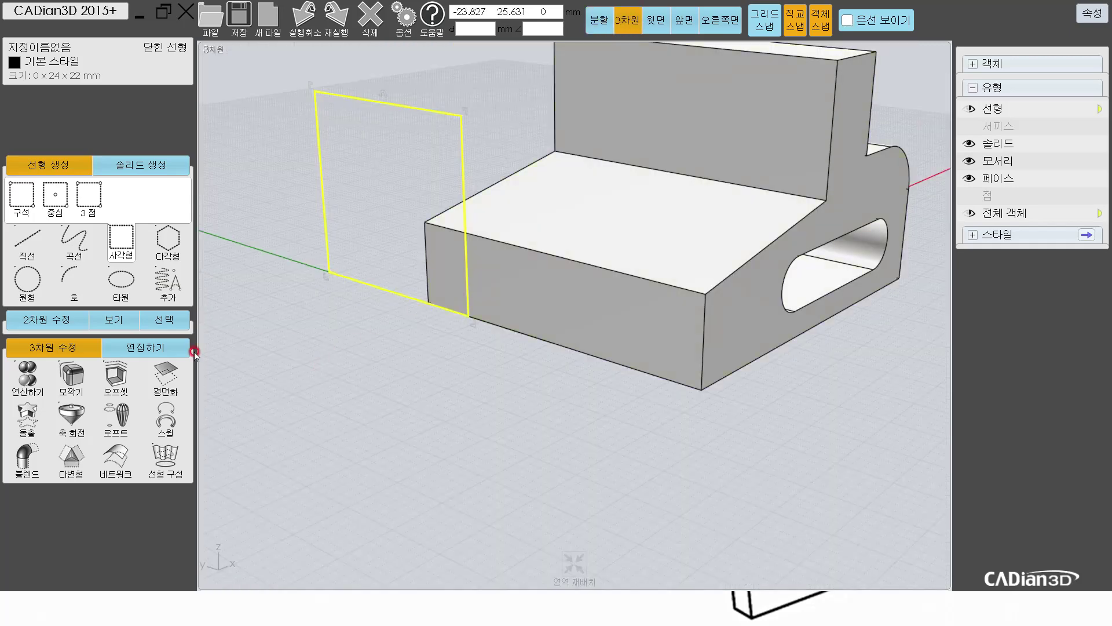
click(128, 347)
click(20, 383)
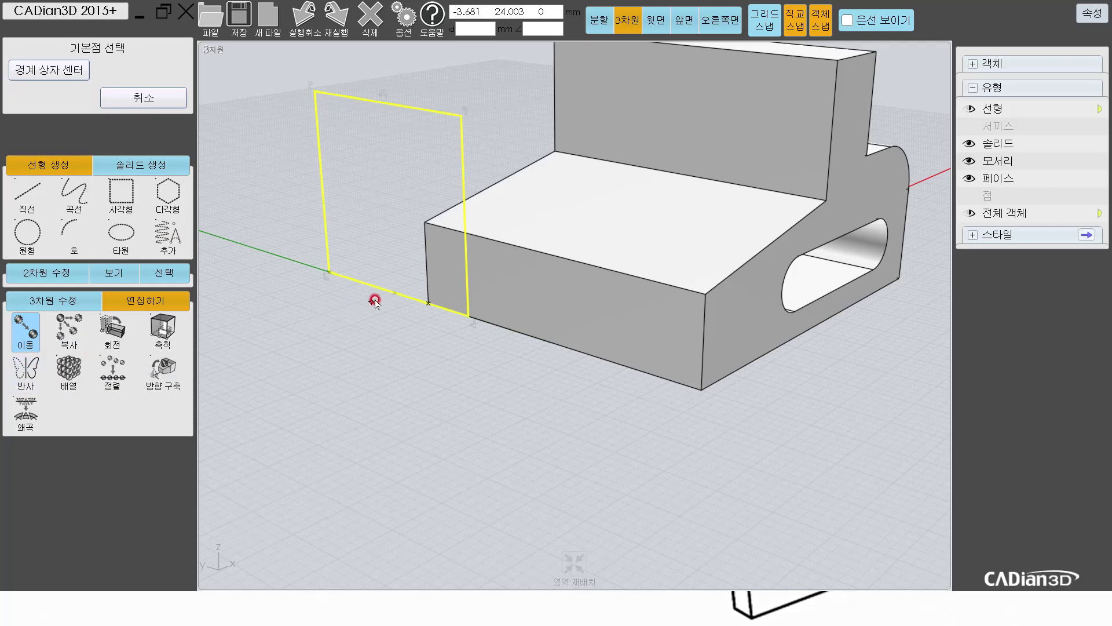
click(408, 297)
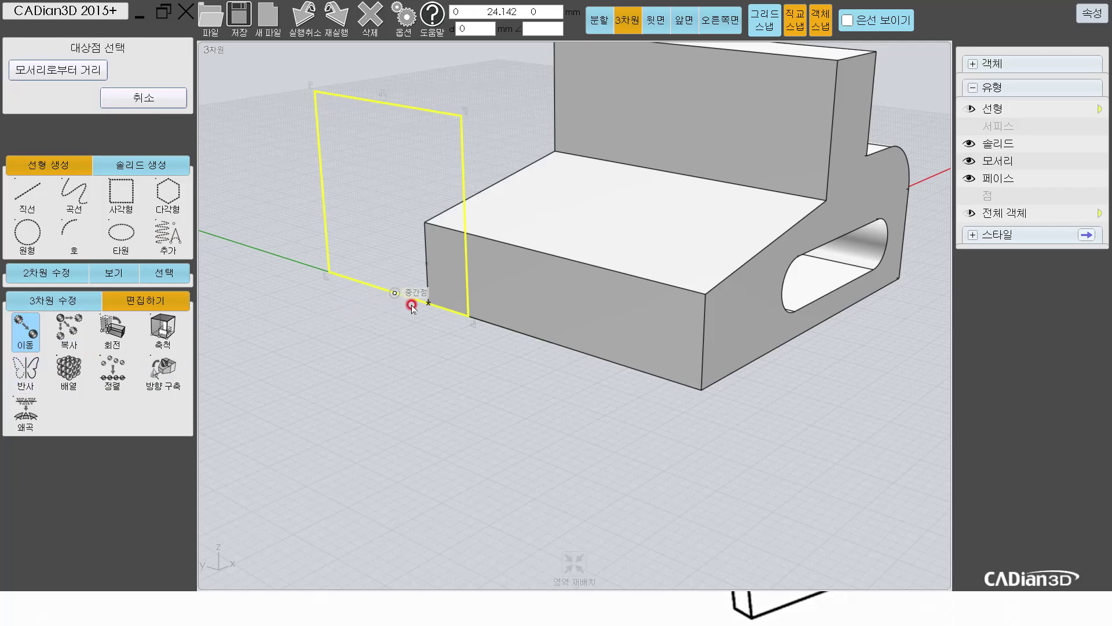
click(554, 342)
click(516, 388)
- Extrude the centred rectangle about 71 mm in both directions, through the whole solid
scroll(502, 366, down, 3)
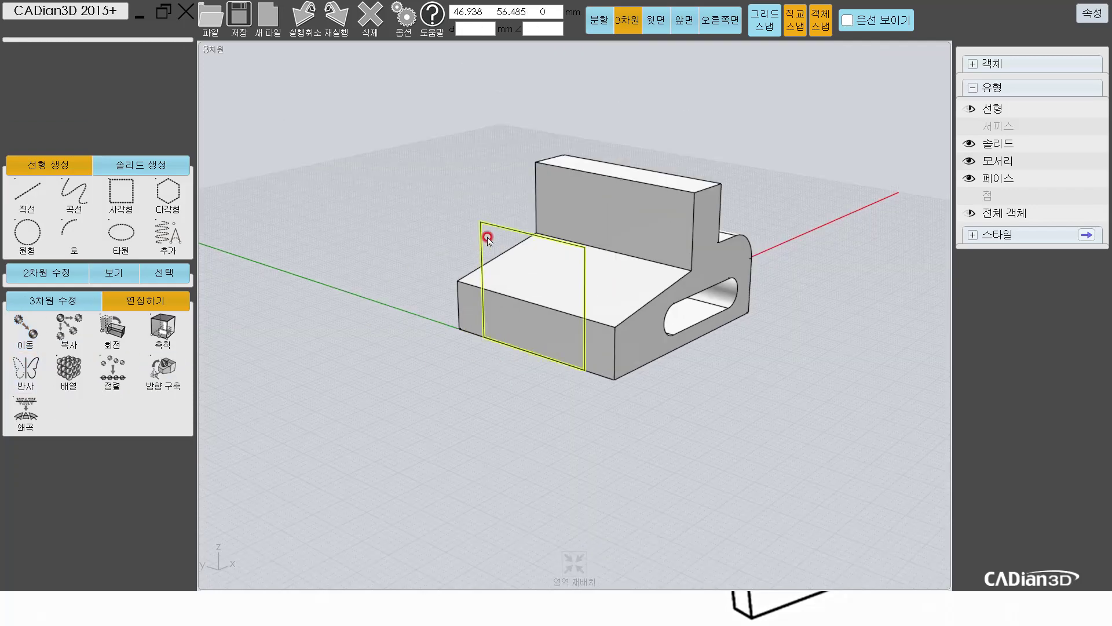
click(51, 300)
click(36, 365)
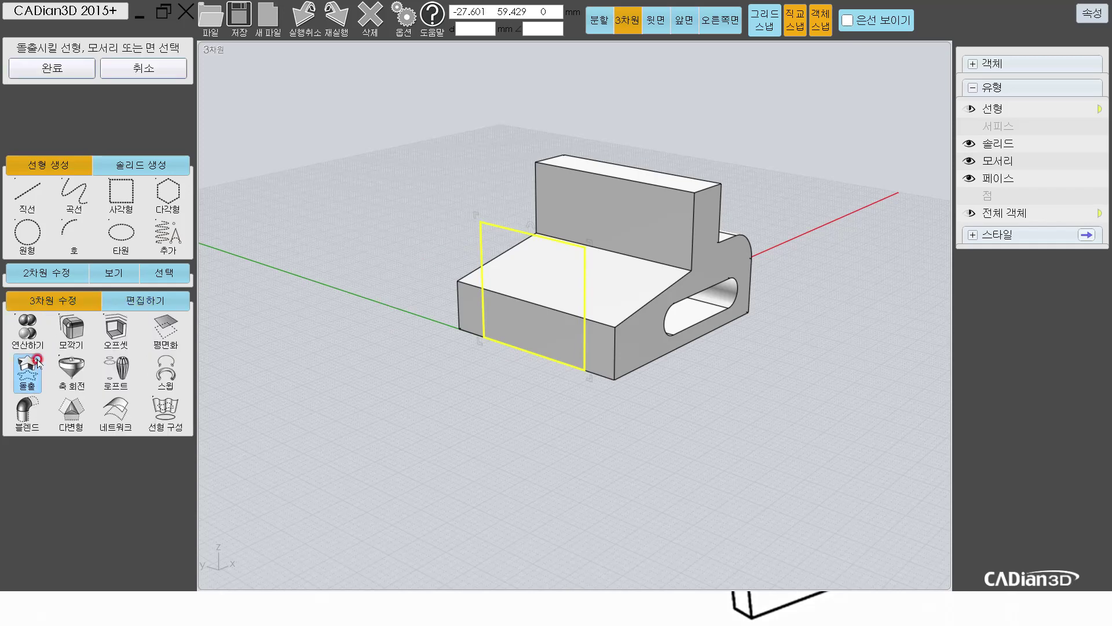
click(585, 308)
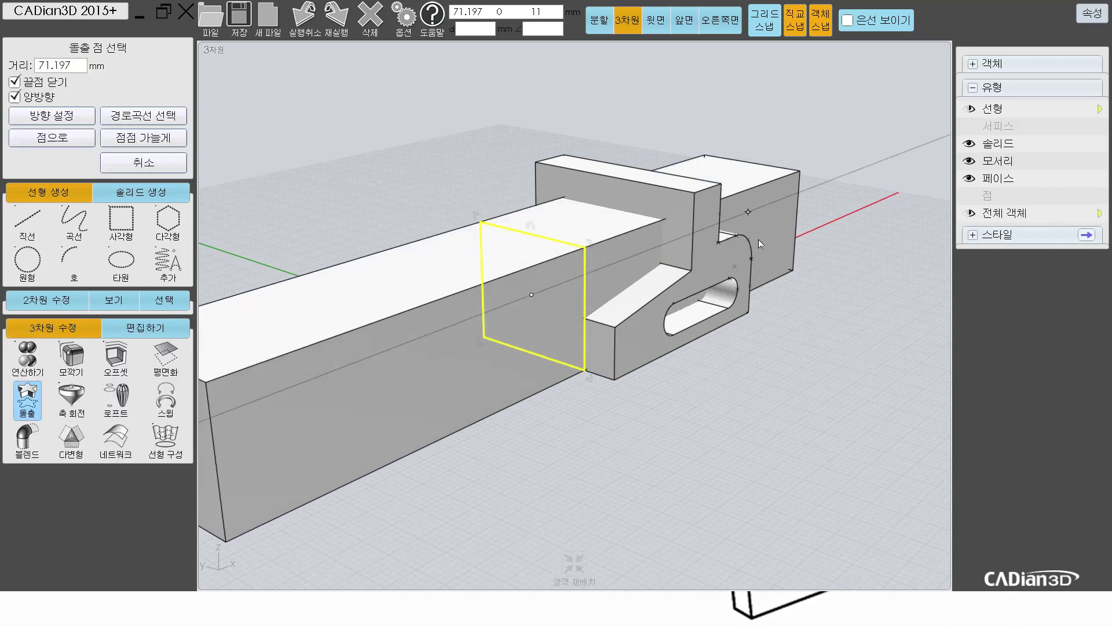
click(758, 239)
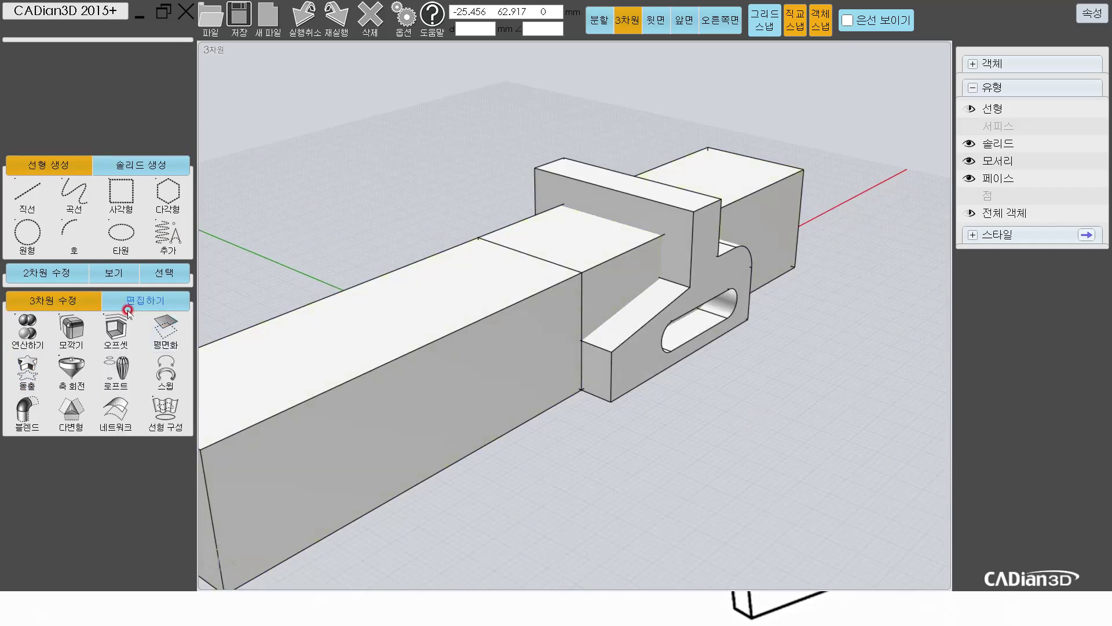
- Subtract the extruded box from the slotted bracket solid, and delete the leftover rectangle
click(28, 330)
click(54, 348)
click(675, 329)
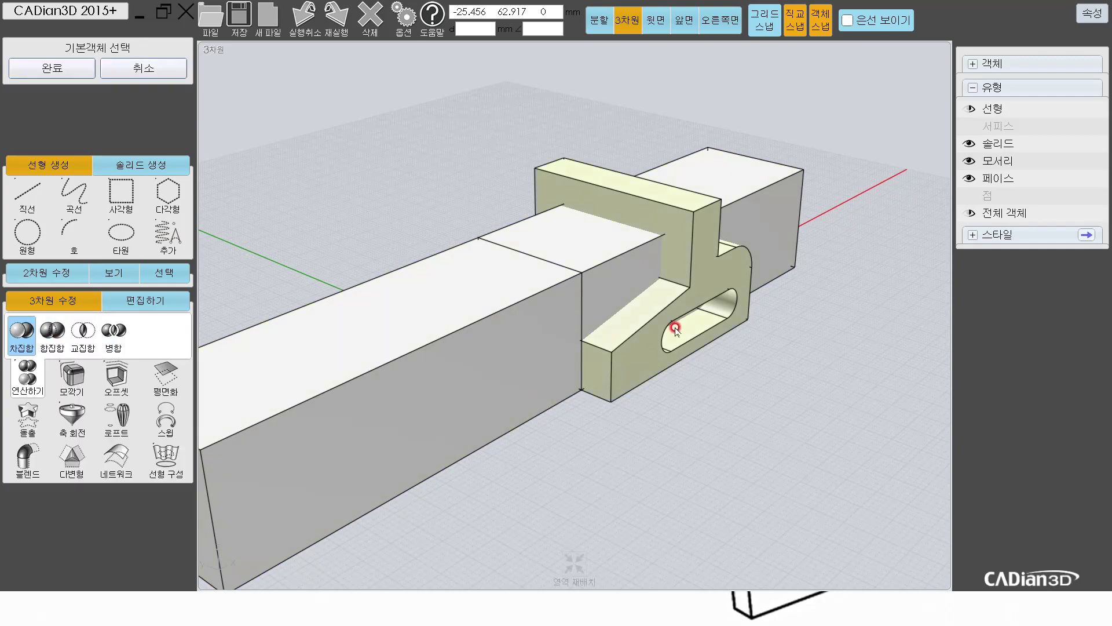
click(662, 337)
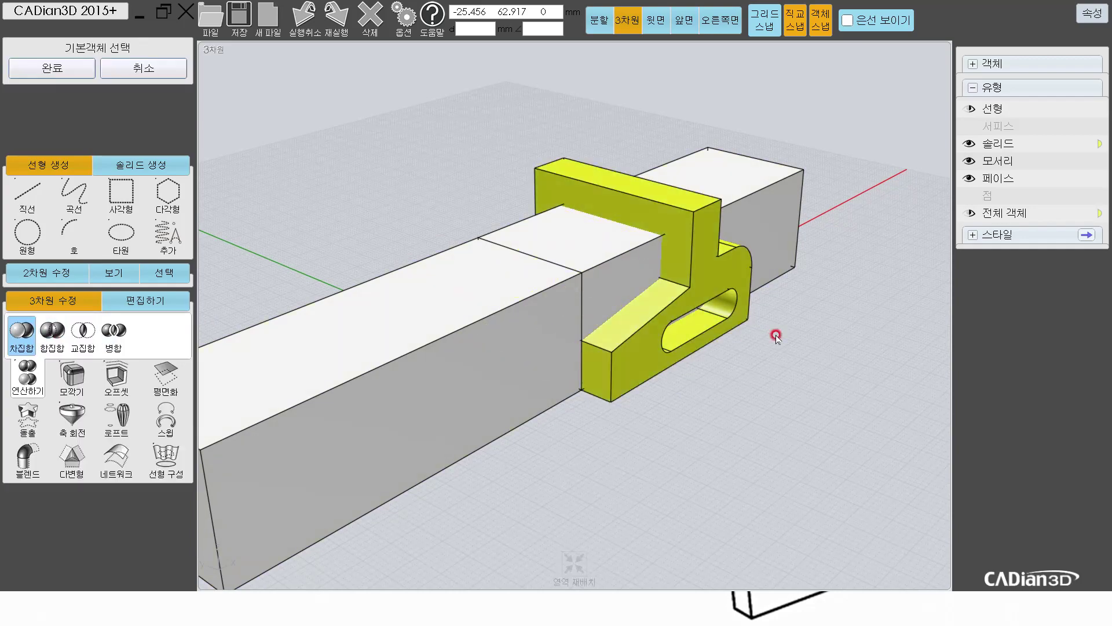
click(776, 336)
click(784, 243)
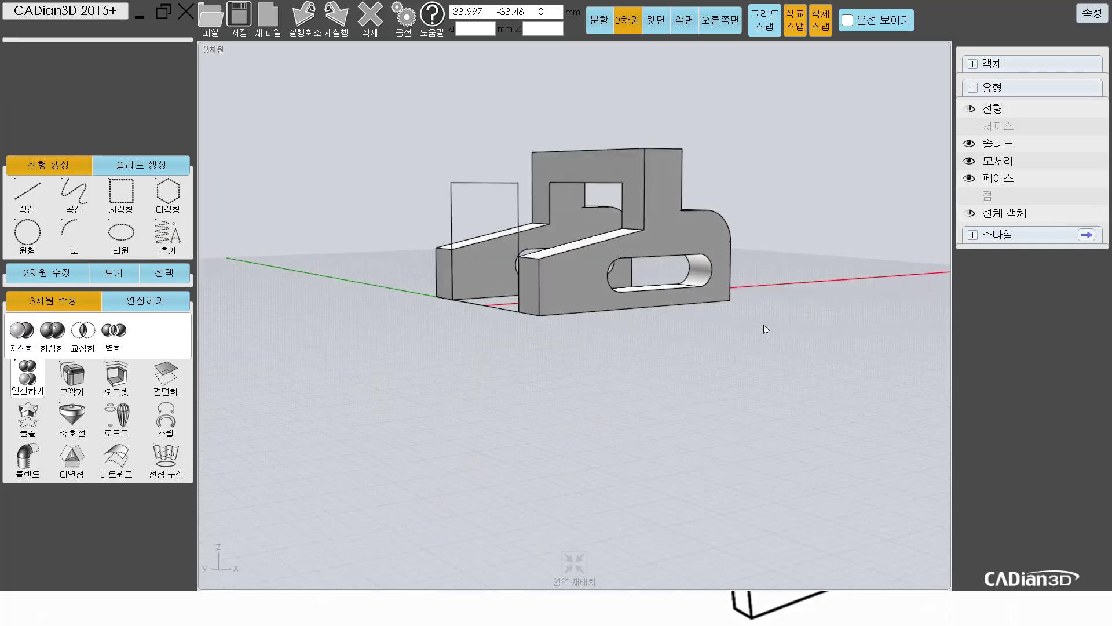
click(439, 310)
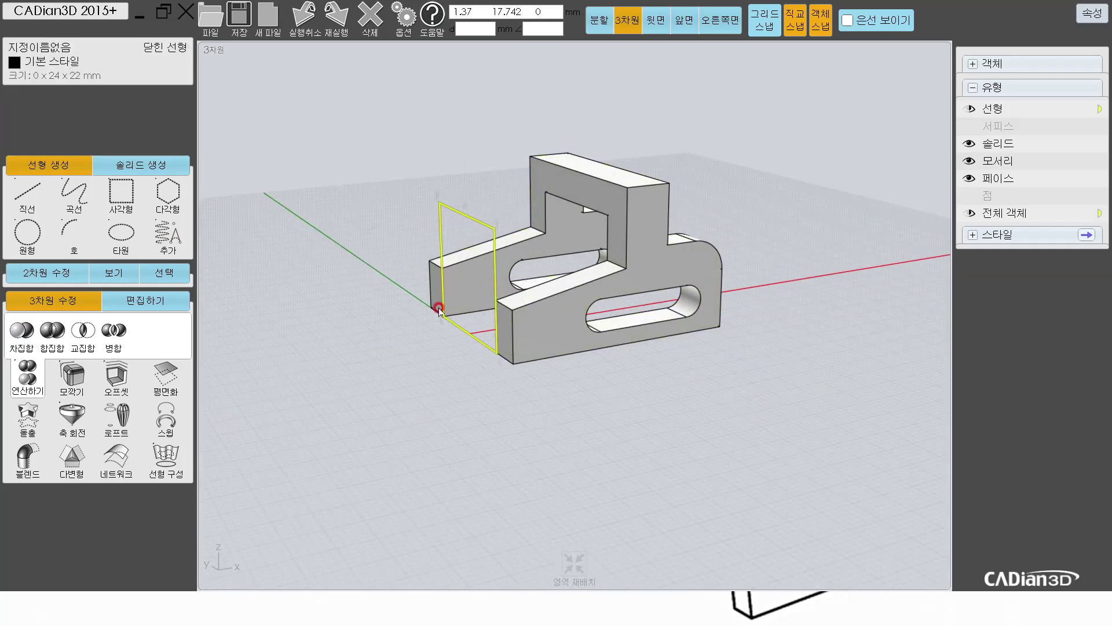
key(Delete)
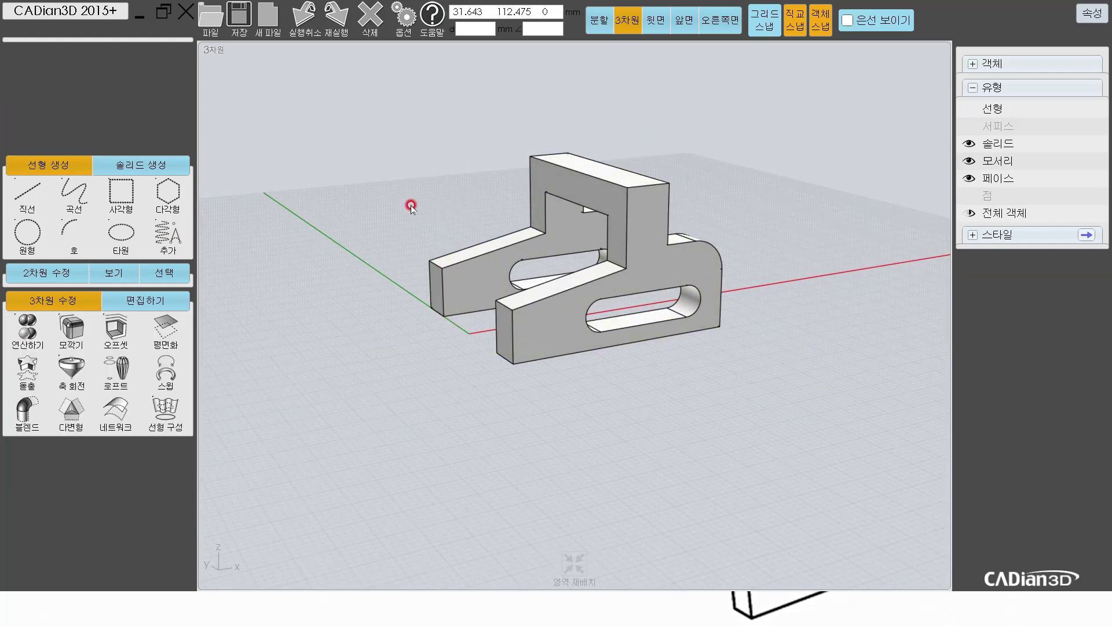
- Fillet the two outer upper edges of the upright arch with the 10 mm radius given in the reference drawing
mouse_move(434, 401)
right_down()
mouse_move(557, 369)
mouse_move(429, 400)
right_up()
key(alt+Tab)
click(419, 131)
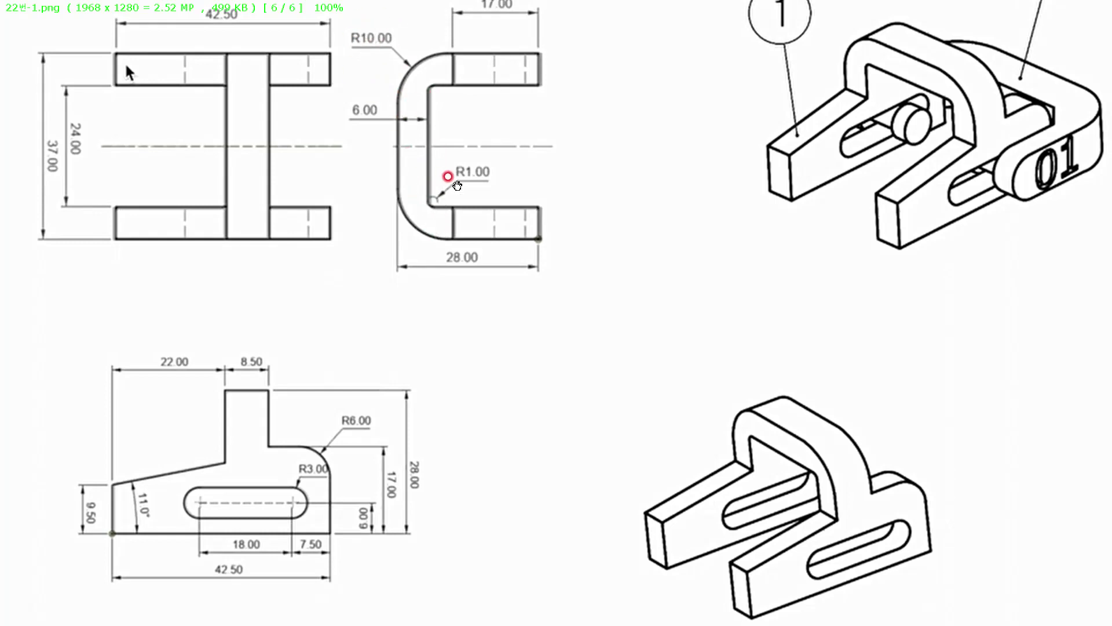
key(alt+Tab)
mouse_move(471, 149)
right_down()
mouse_move(496, 158)
mouse_move(470, 133)
right_up()
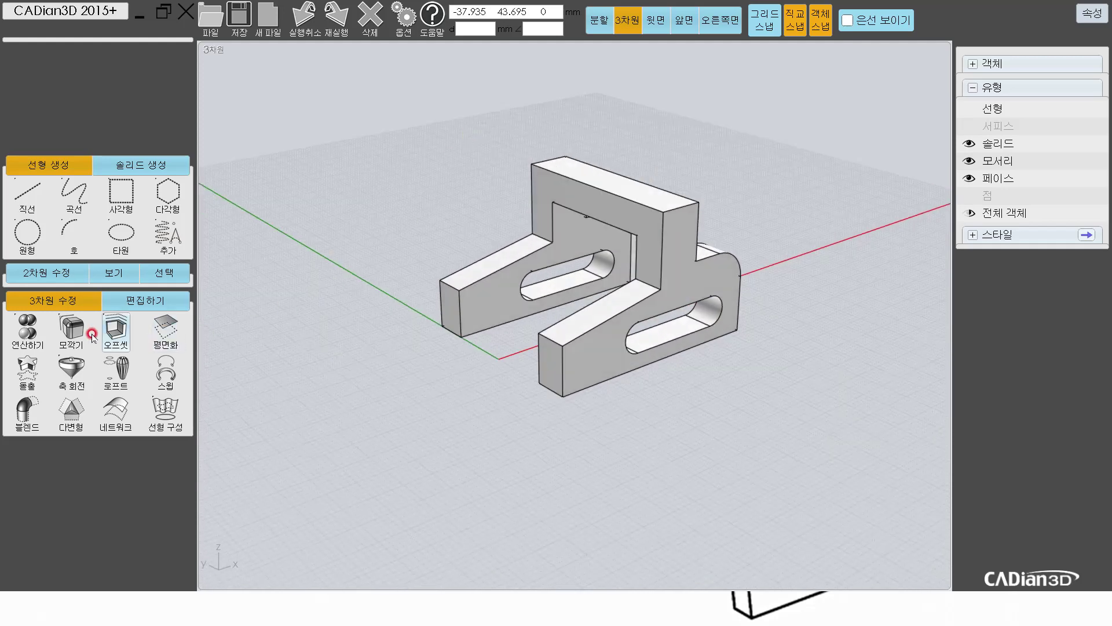
click(71, 327)
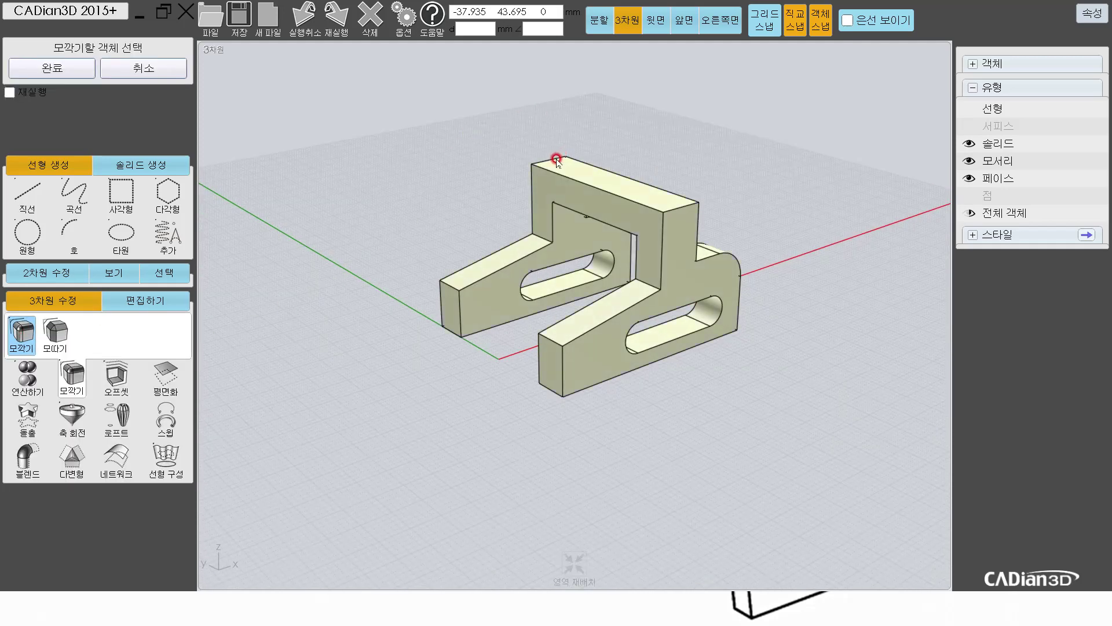
click(682, 207)
key(Return)
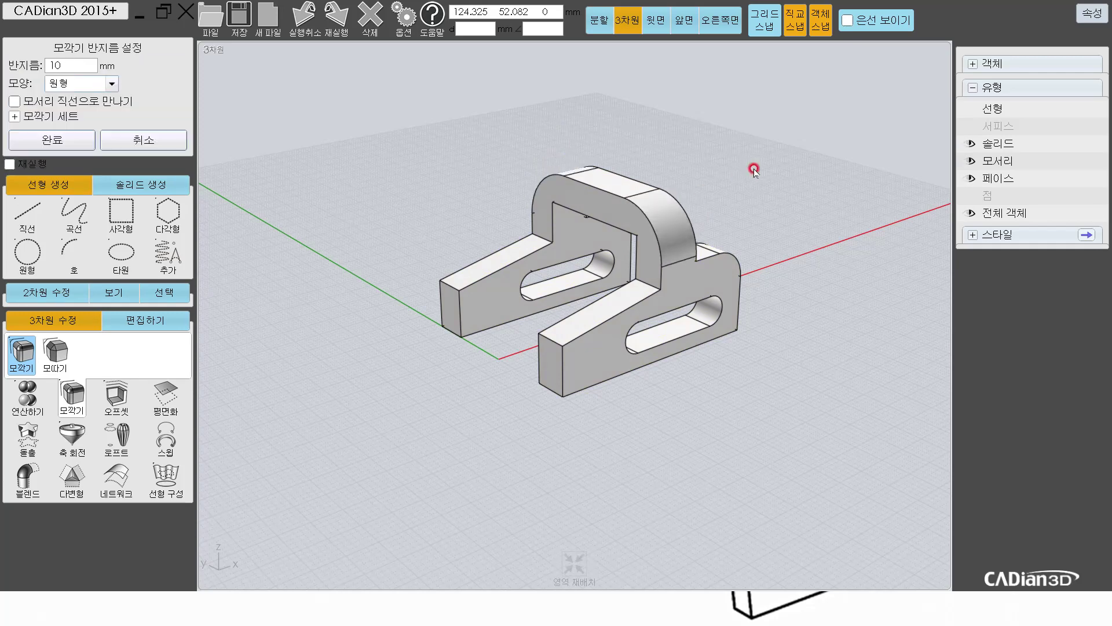
key(Return)
- Fillet the two inner upper edges of the arch opening with a 1 mm radius
key(alt+Tab)
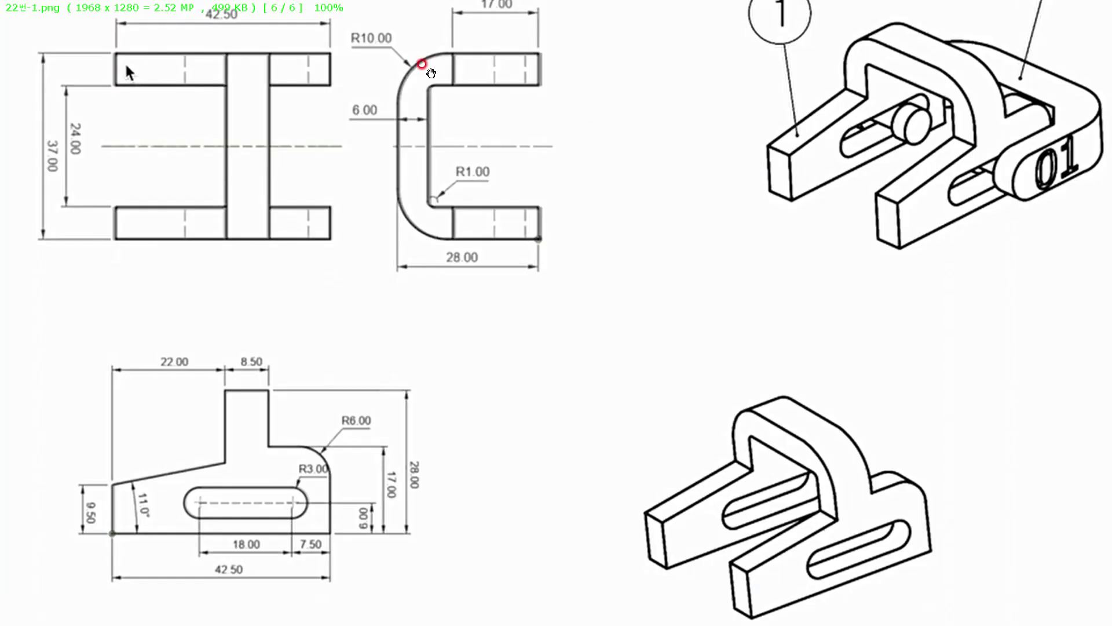
key(alt+Tab)
right_drag(500, 357, 493, 261)
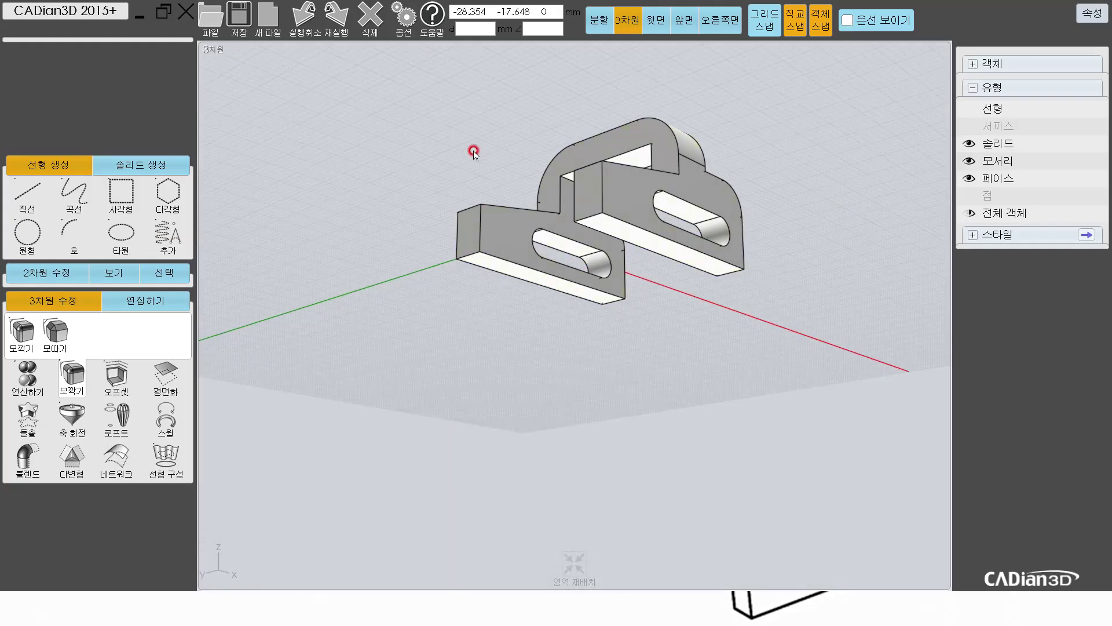
mouse_move(480, 165)
right_down()
mouse_move(489, 179)
mouse_move(490, 162)
right_up()
scroll(490, 180, up, 3)
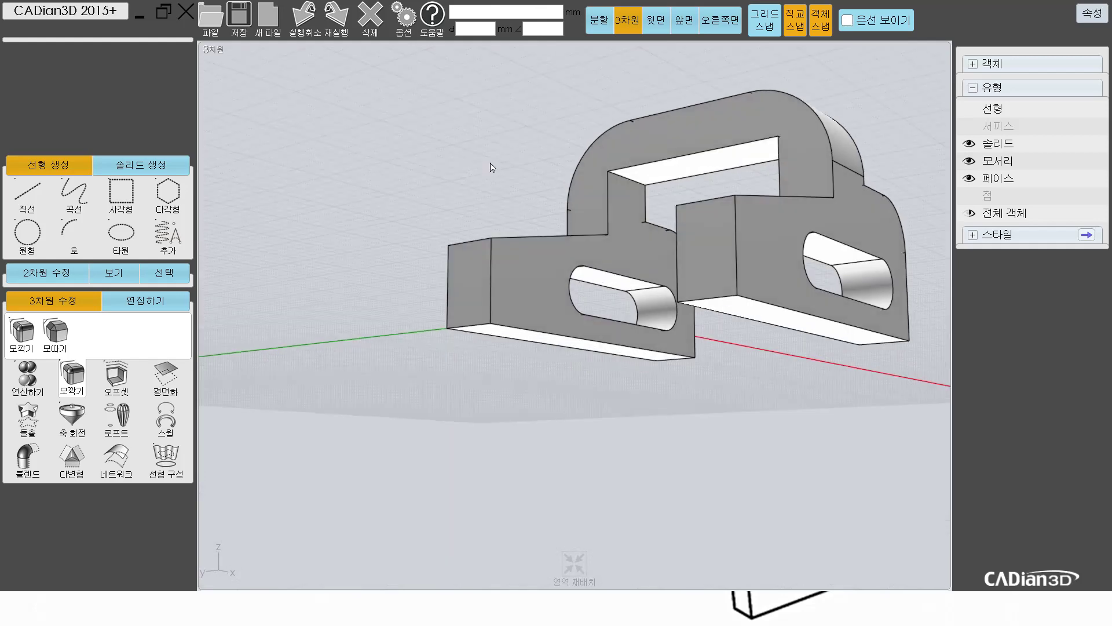
click(166, 249)
click(22, 331)
click(637, 183)
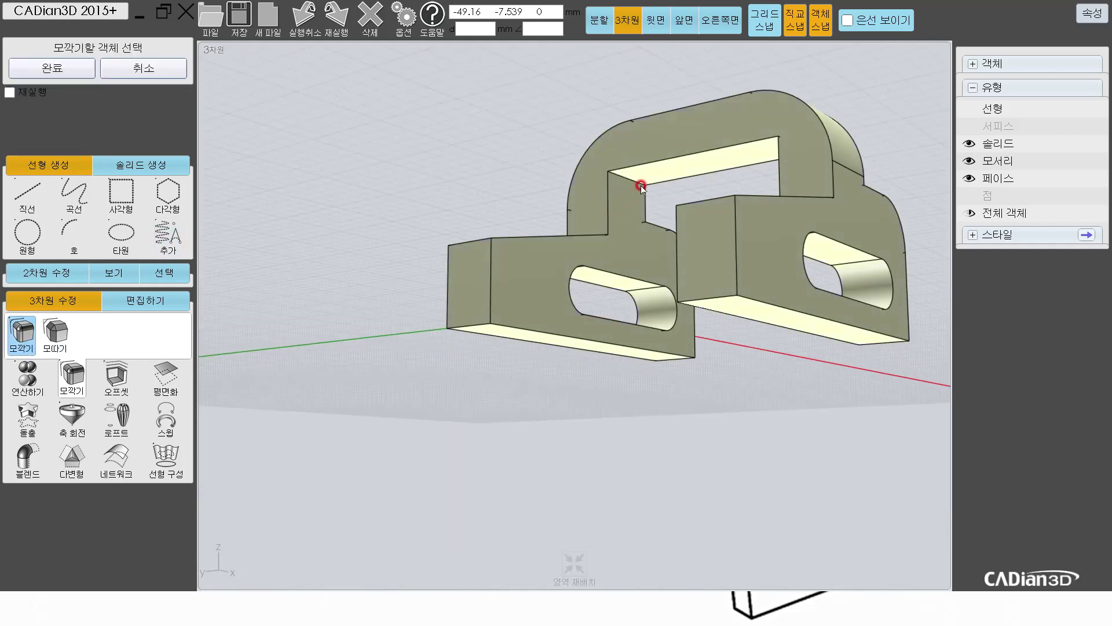
middle_drag(527, 170, 631, 244)
click(788, 217)
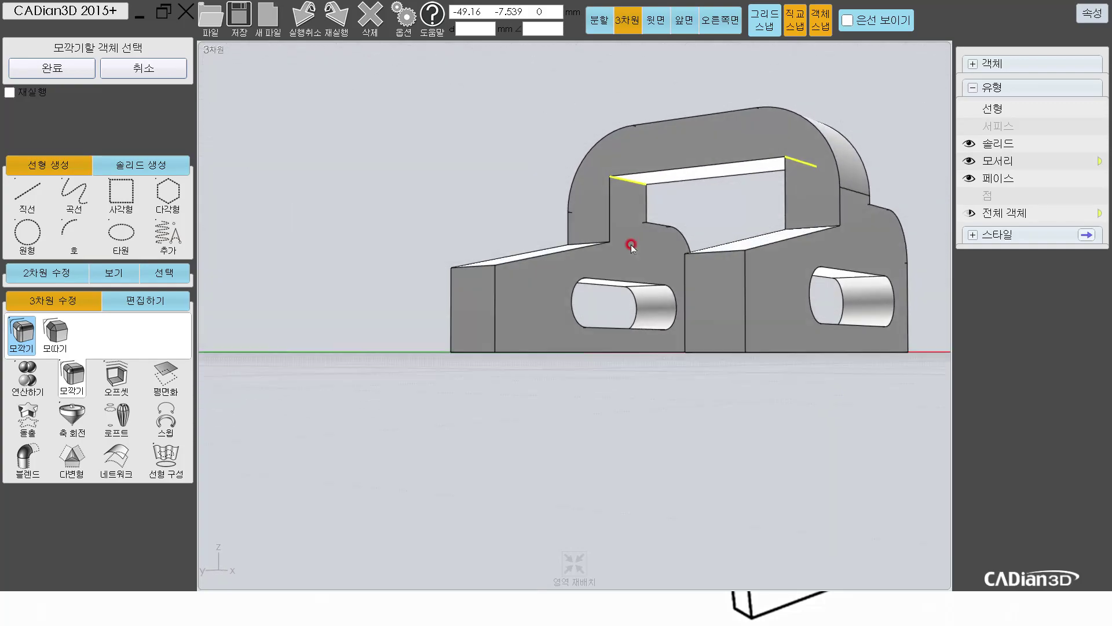
key(Return)
key(BackSpace)
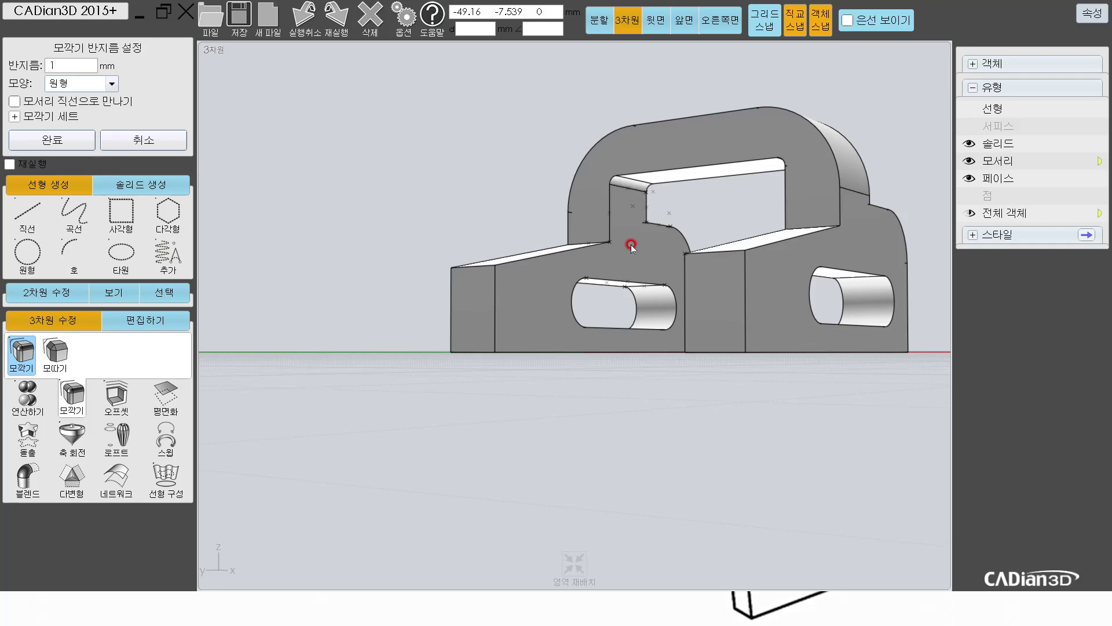
click(89, 133)
- Compare the bracket with its reference drawing, and bring up the part 2 drawing 22번-2.png
right_drag(405, 199, 530, 195)
right_drag(468, 227, 392, 228)
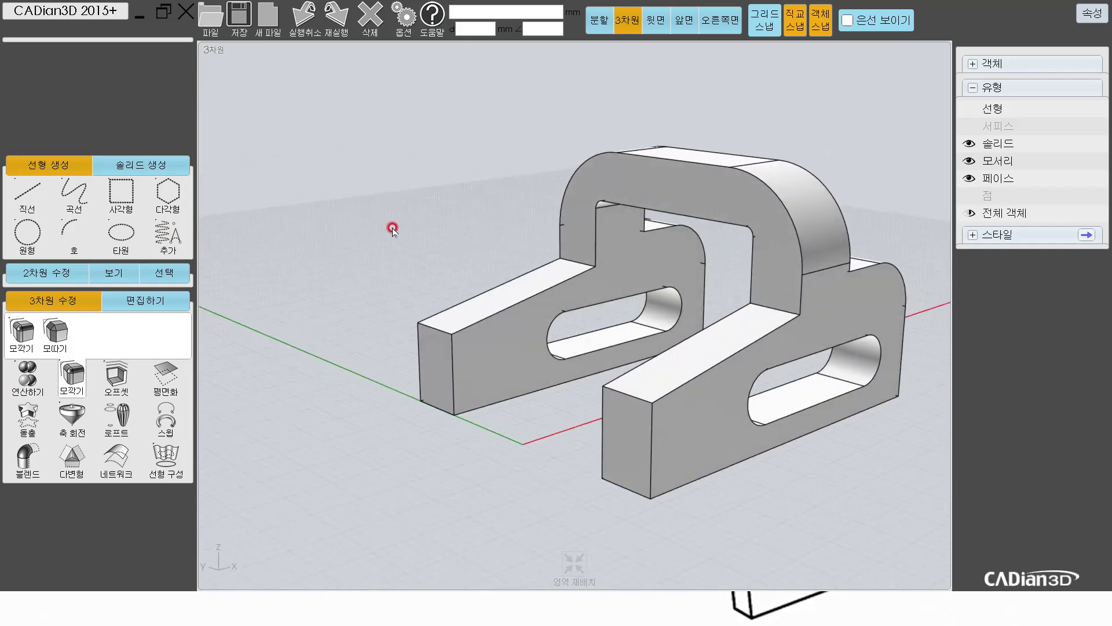
scroll(392, 228, down, 1)
key(alt+Tab)
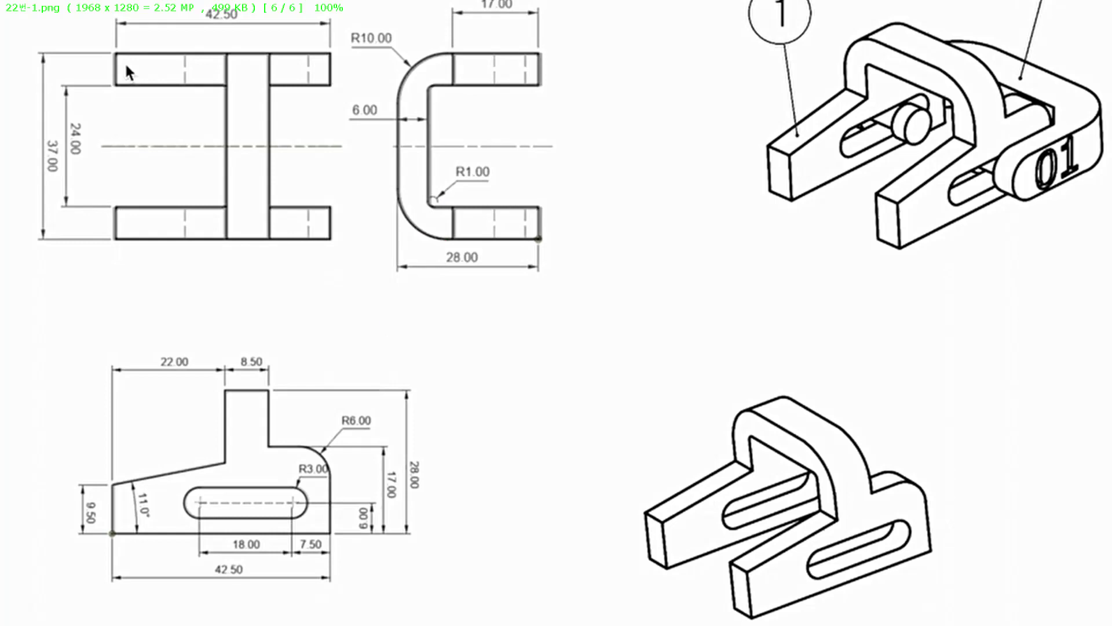
click(513, 326)
scroll(514, 326, down, 1)
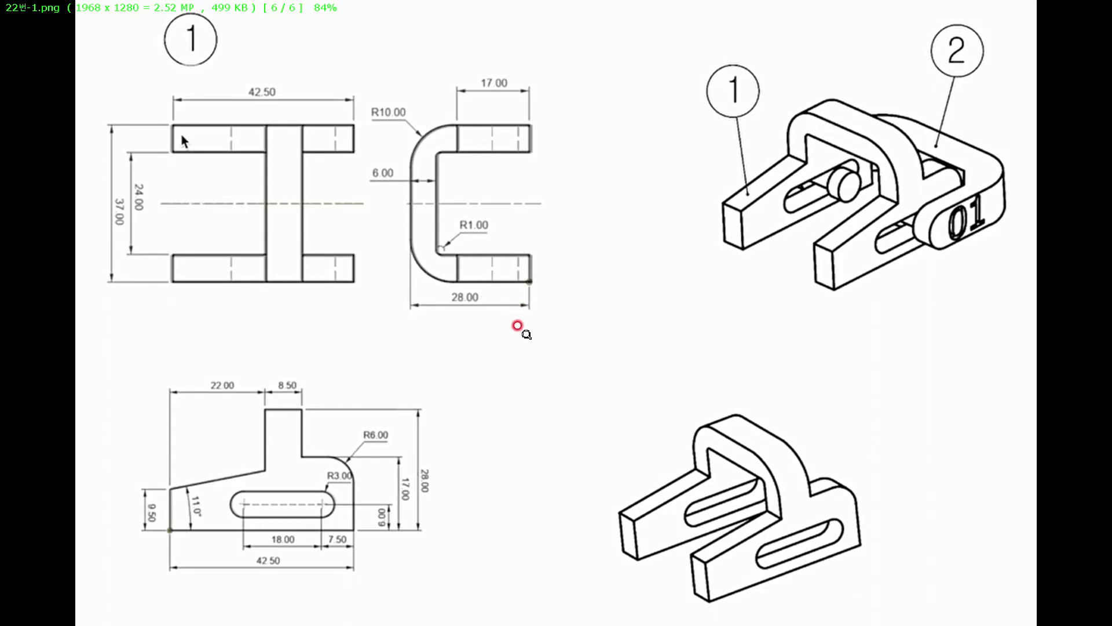
key(Left)
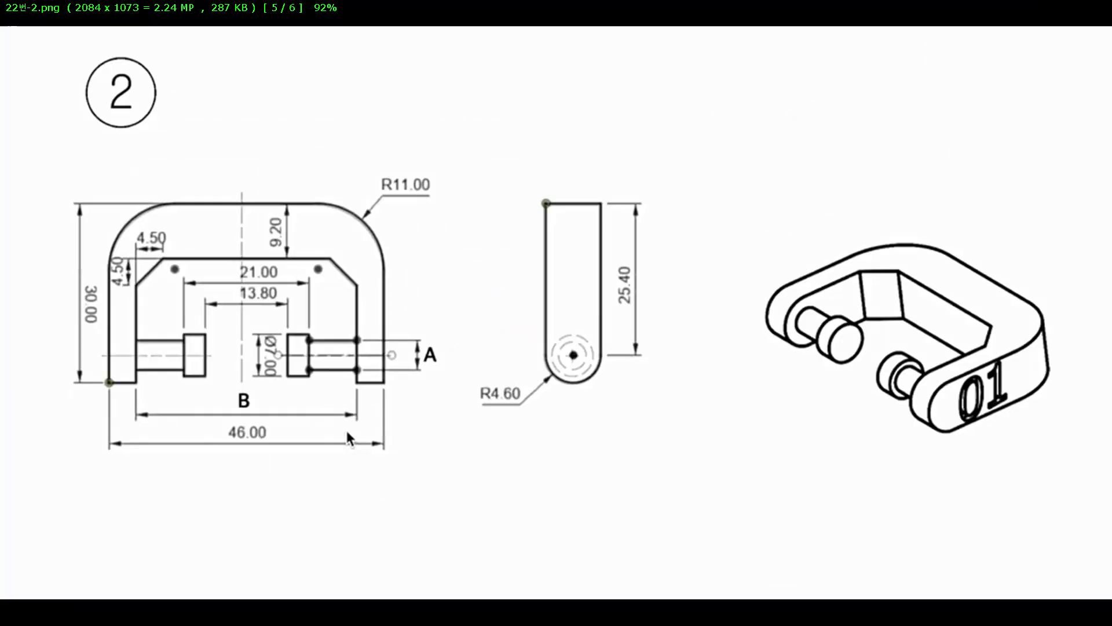